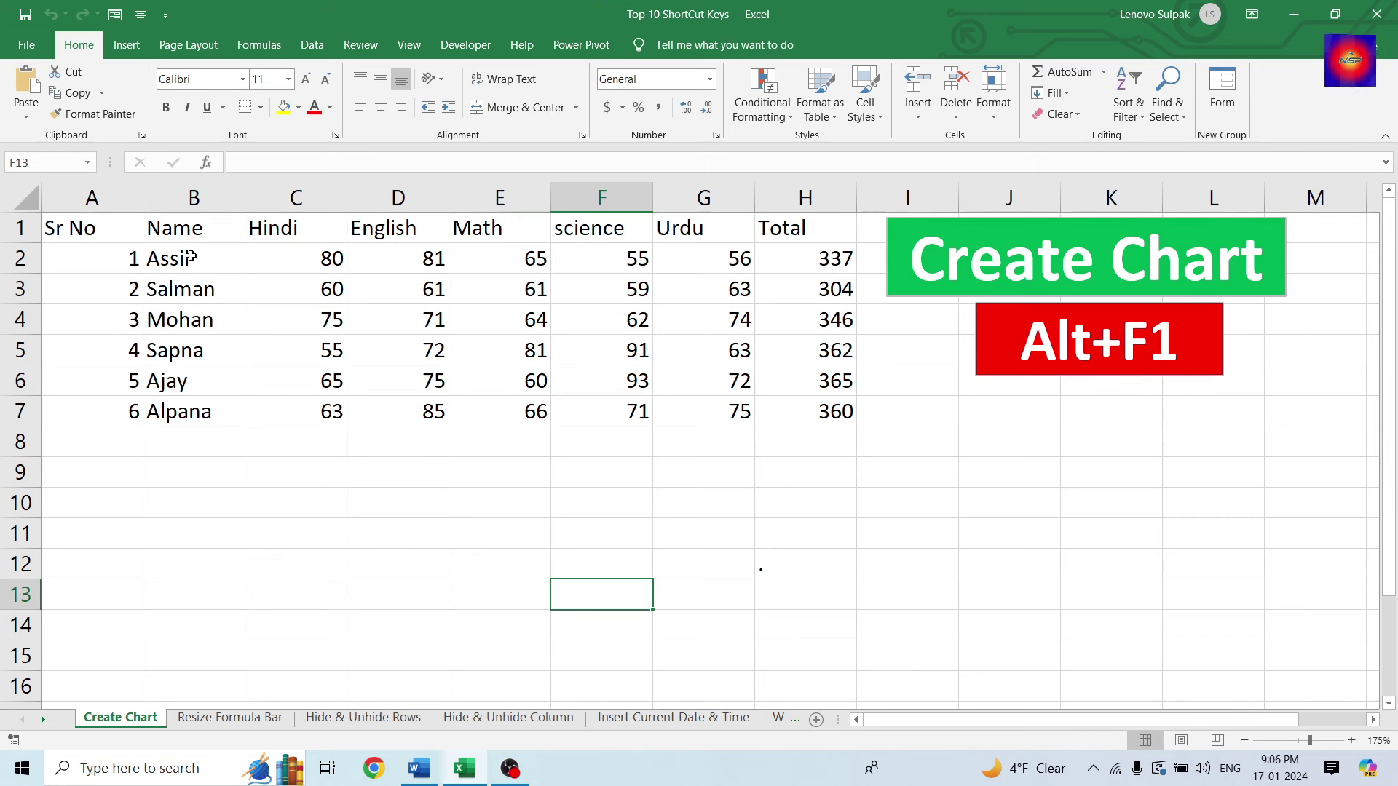
Select A1:H7, the six-student marks table from the headers through the Total column
{"action": "mouse_move", "coordinate": [71, 223]}
{"action": "left_mouse_down"}
{"action": "mouse_move", "coordinate": [677, 433]}
{"action": "mouse_move", "coordinate": [773, 409]}
{"action": "left_mouse_up"}
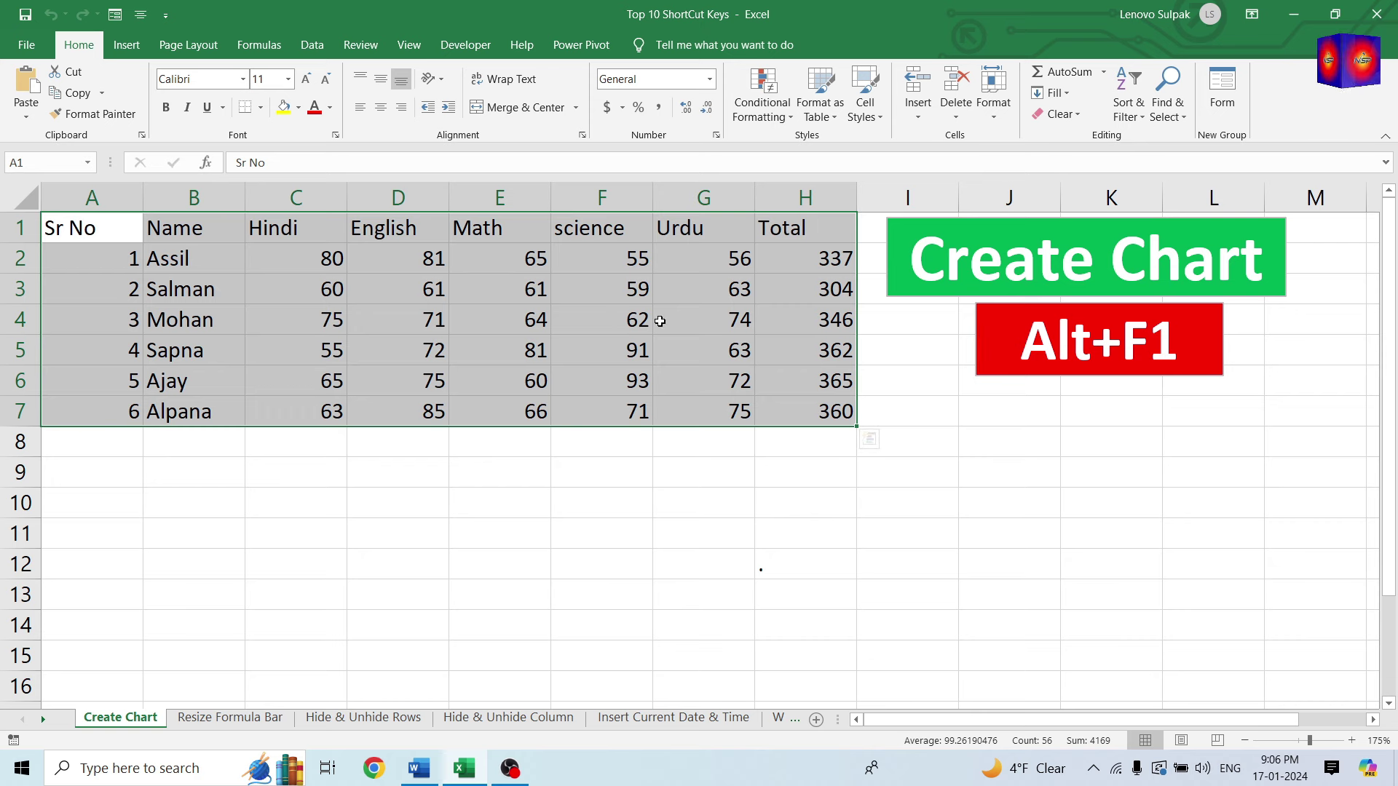
{"action": "key", "text": "alt+F1"}
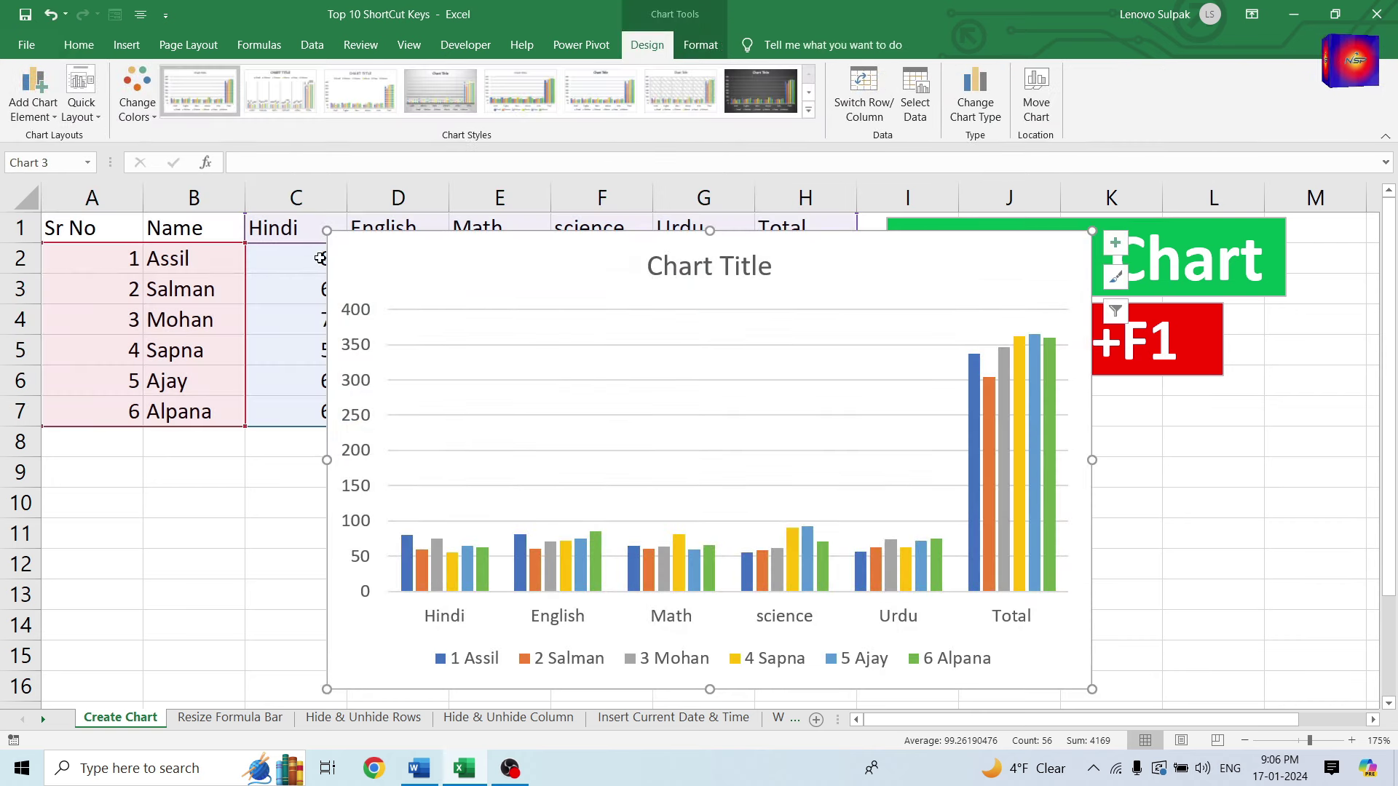
{"action": "left_click_drag", "start_coordinate": [327, 231], "coordinate": [634, 429]}
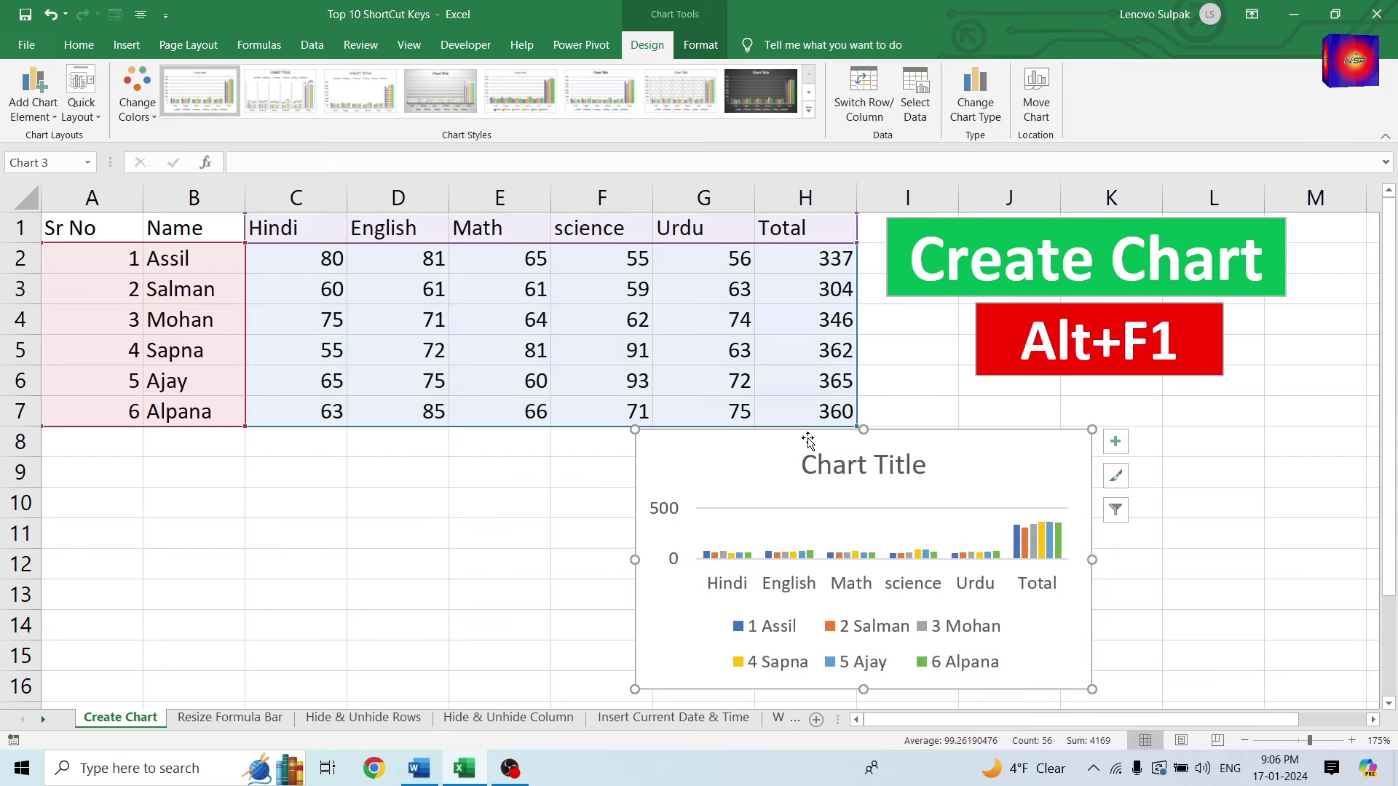
{"action": "left_click", "coordinate": [809, 110]}
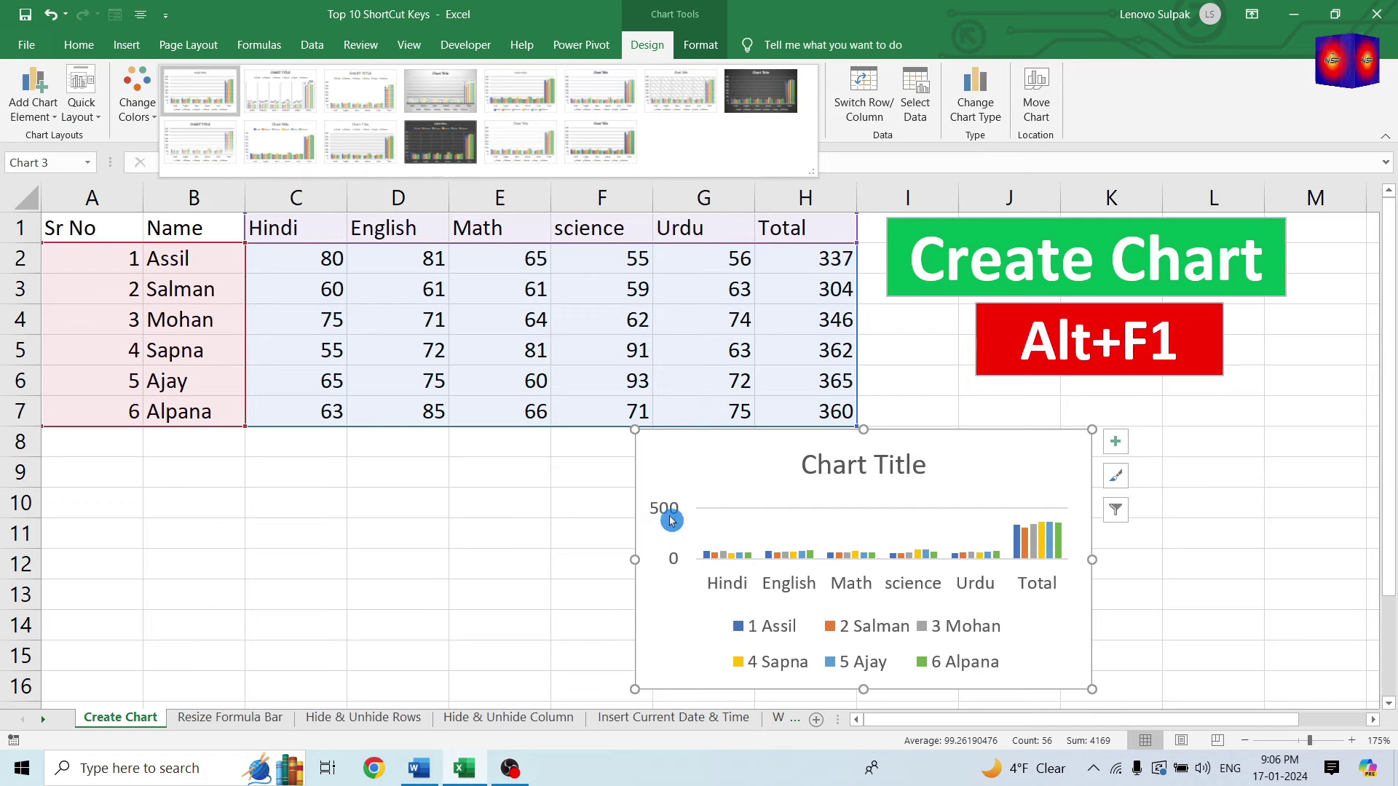
{"action": "left_click", "coordinate": [635, 481]}
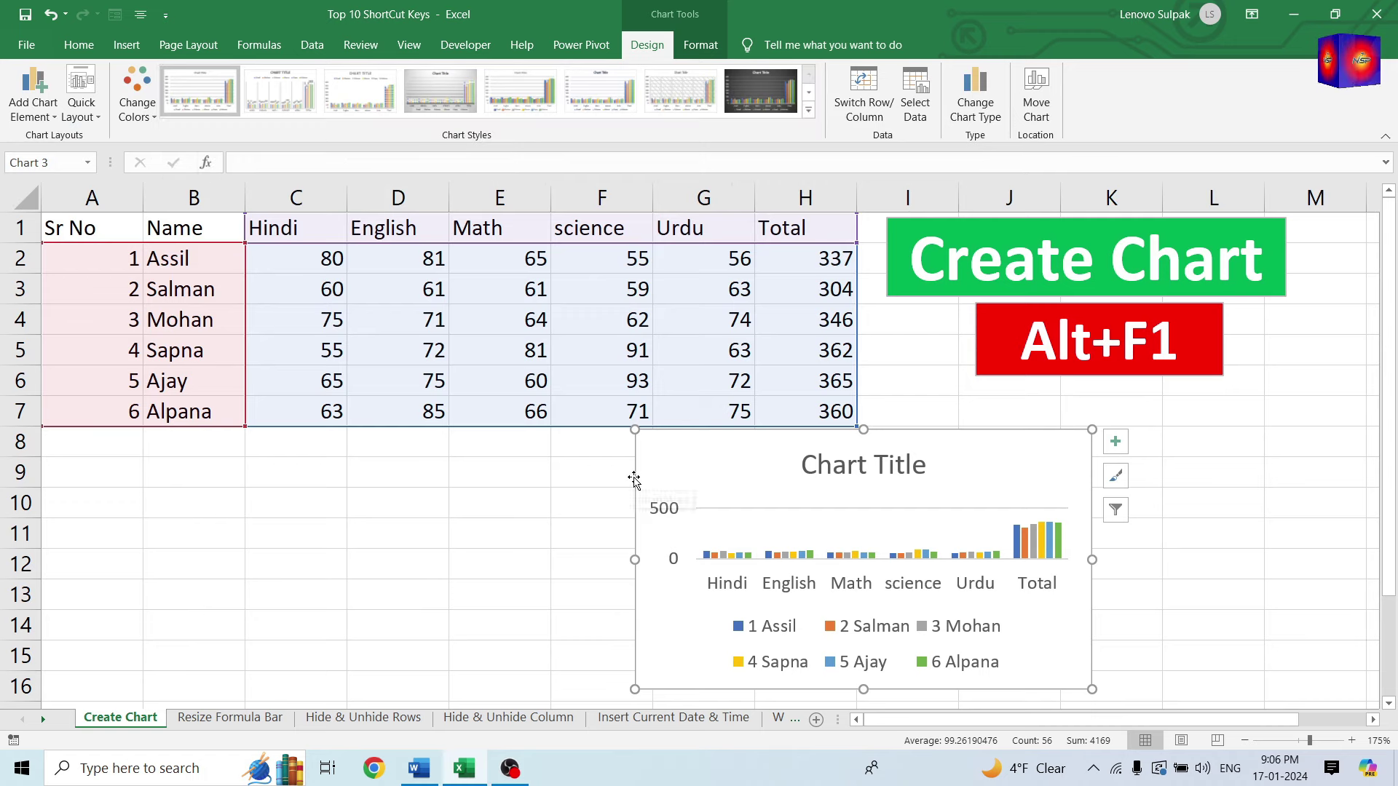
{"action": "key", "text": "Delete"}
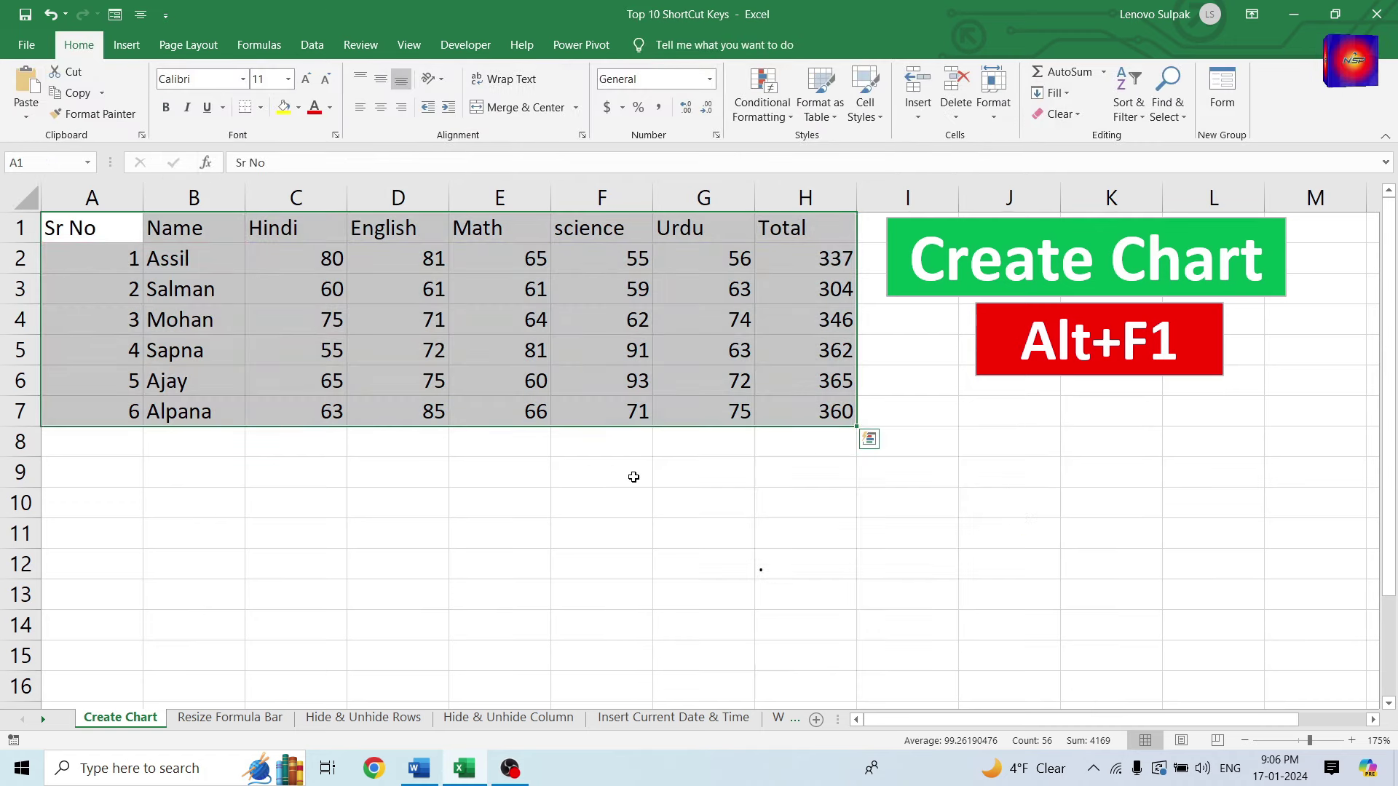
On the Resize Formula Bar sheet, expand and then collapse the formula bar with Ctrl+Shift+U
{"action": "left_click", "coordinate": [205, 719]}
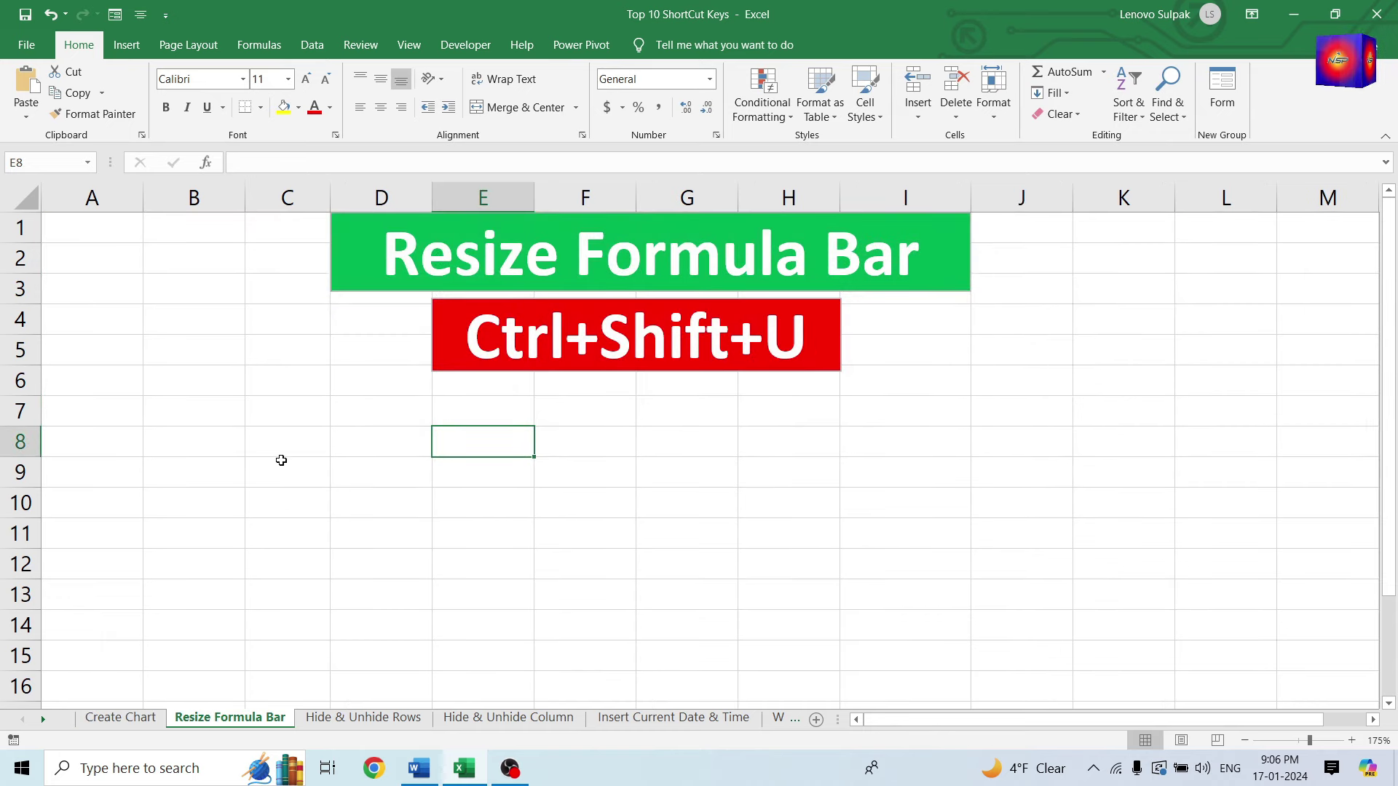
{"action": "left_click", "coordinate": [250, 166]}
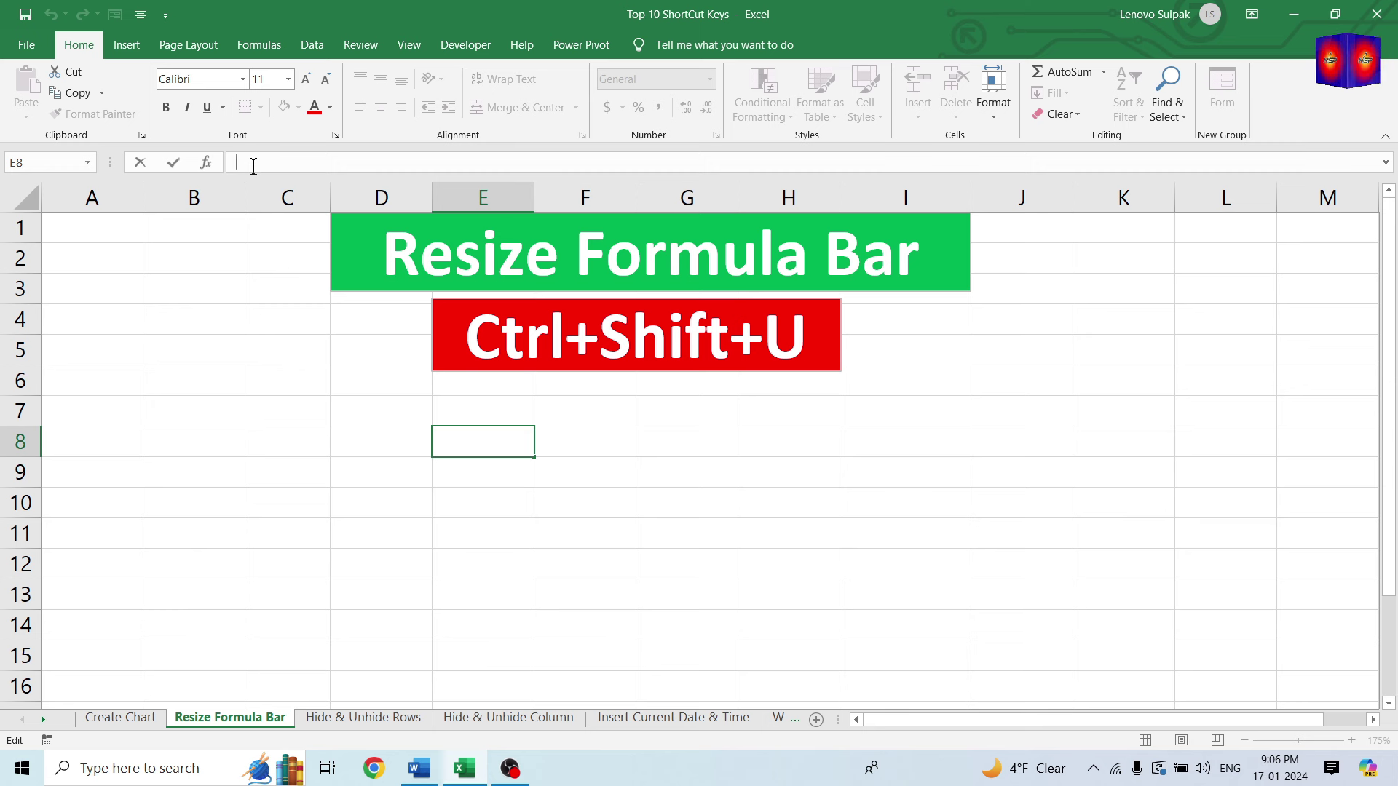
{"action": "key", "text": "ctrl+shift+u"}
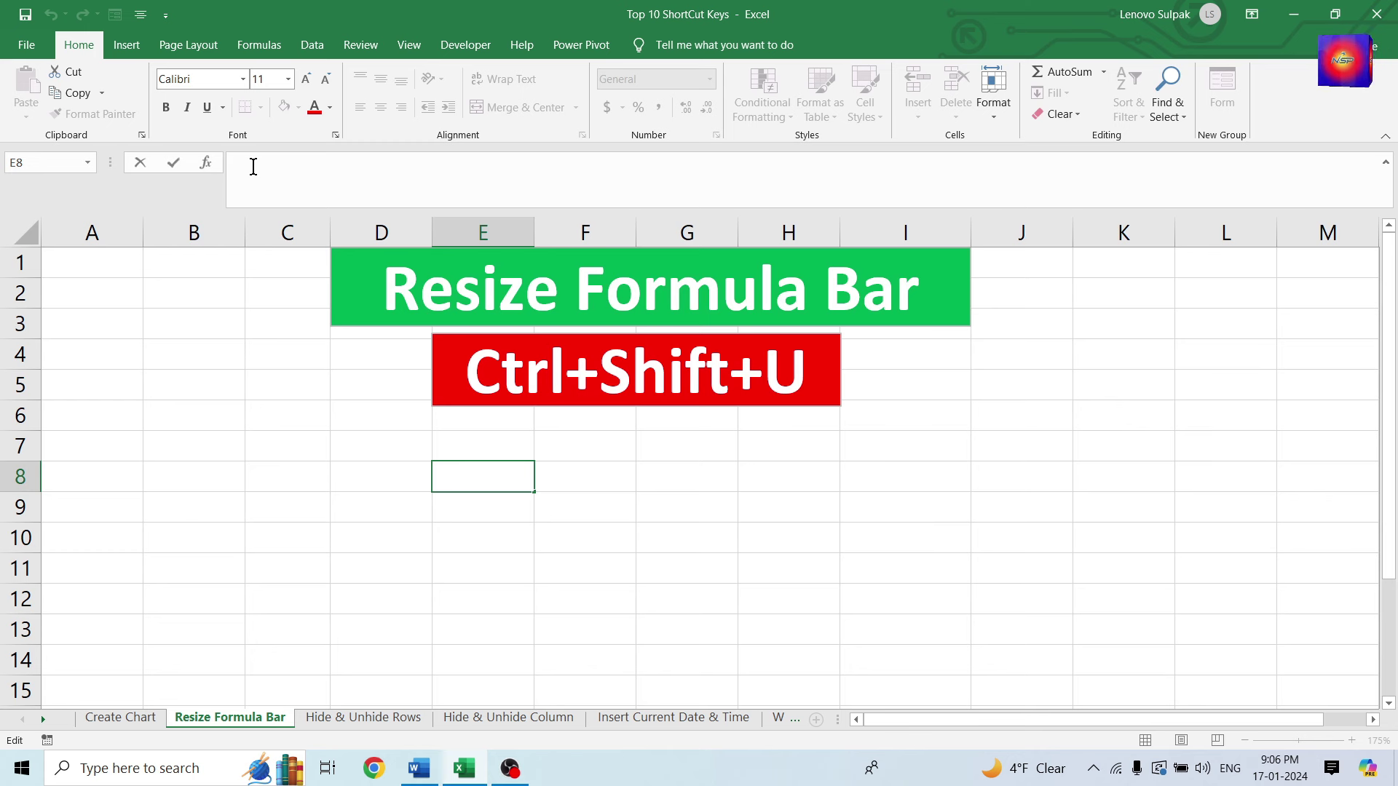
{"action": "key", "text": "ctrl+shift+u"}
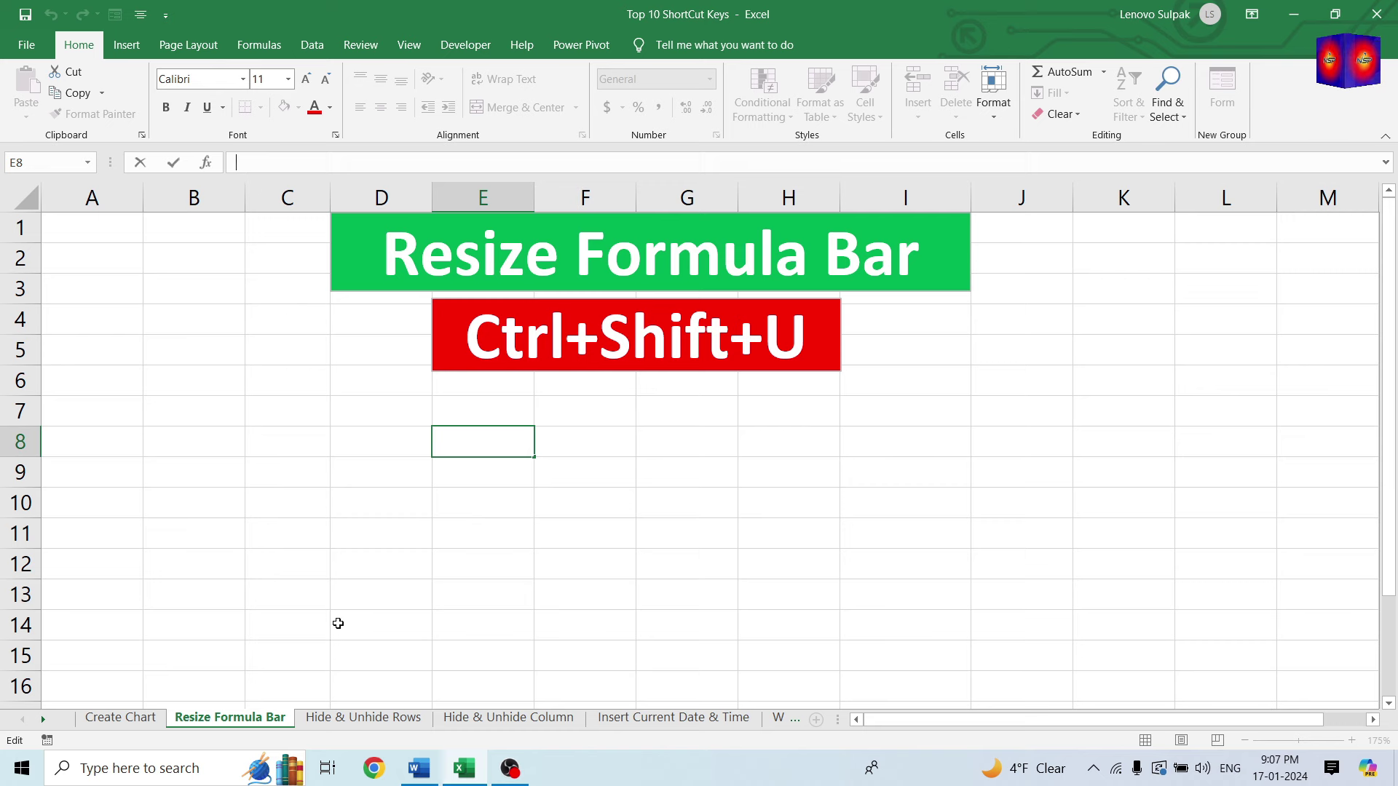
{"action": "left_click", "coordinate": [364, 718]}
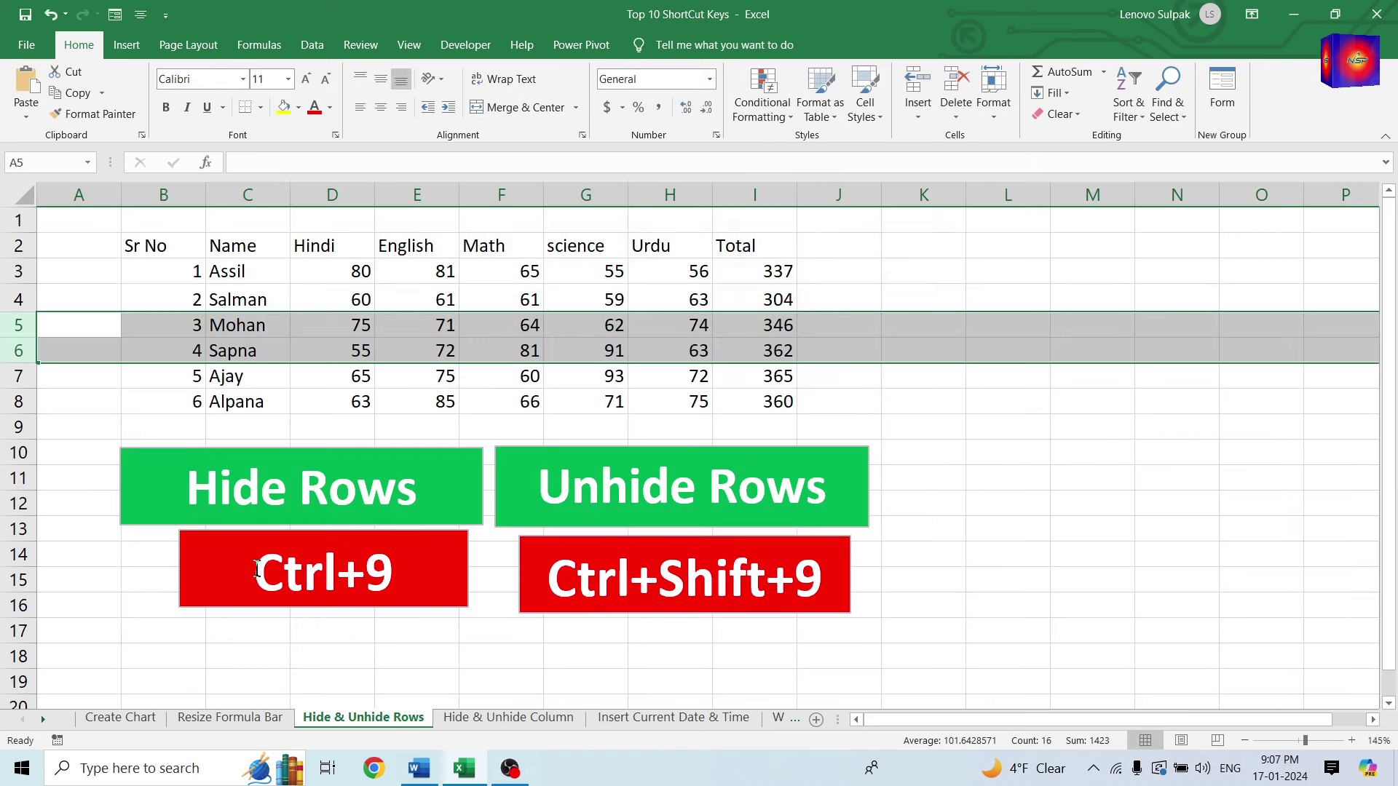
Select rows 5 and 6, the Mohan and Sapna rows of the marks table
{"action": "left_click", "coordinate": [378, 353]}
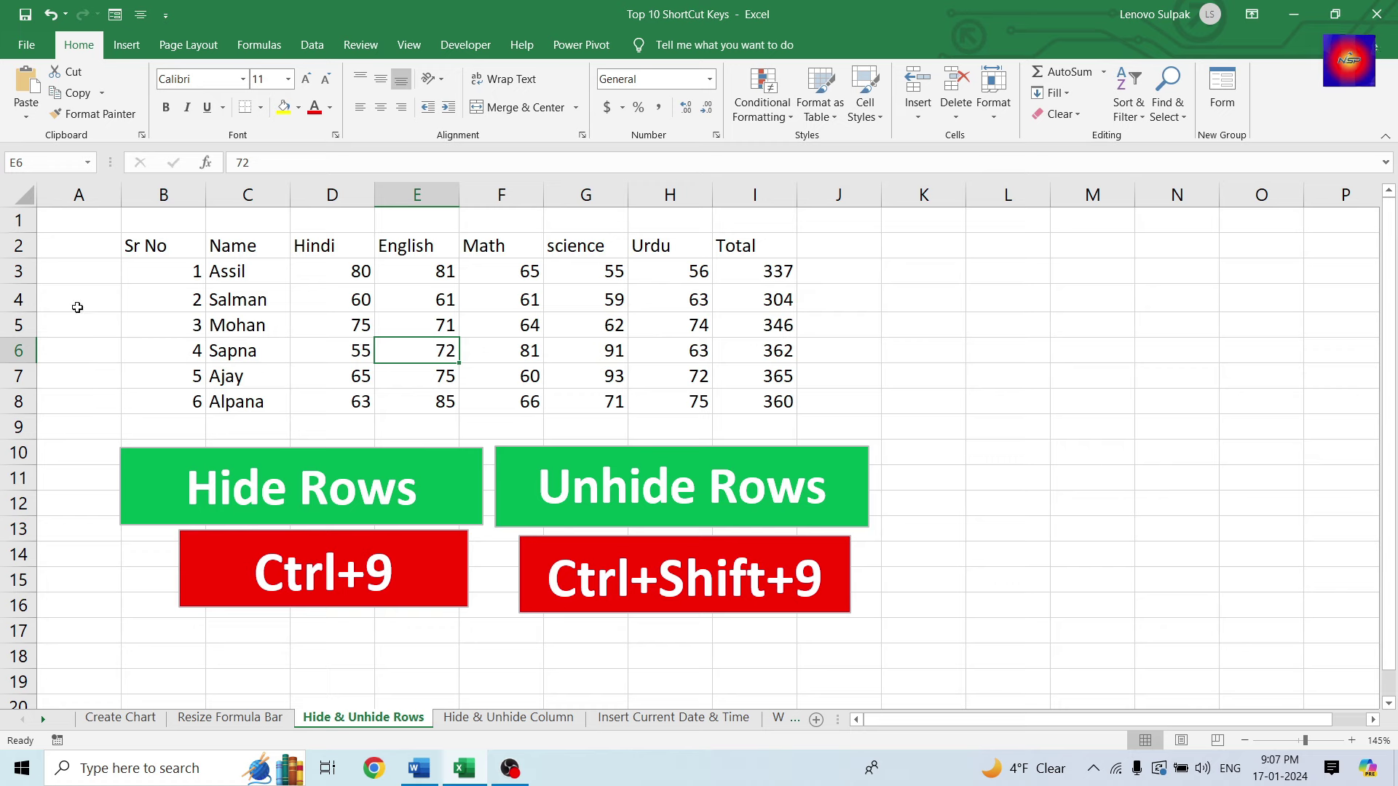
{"action": "left_click", "coordinate": [13, 218]}
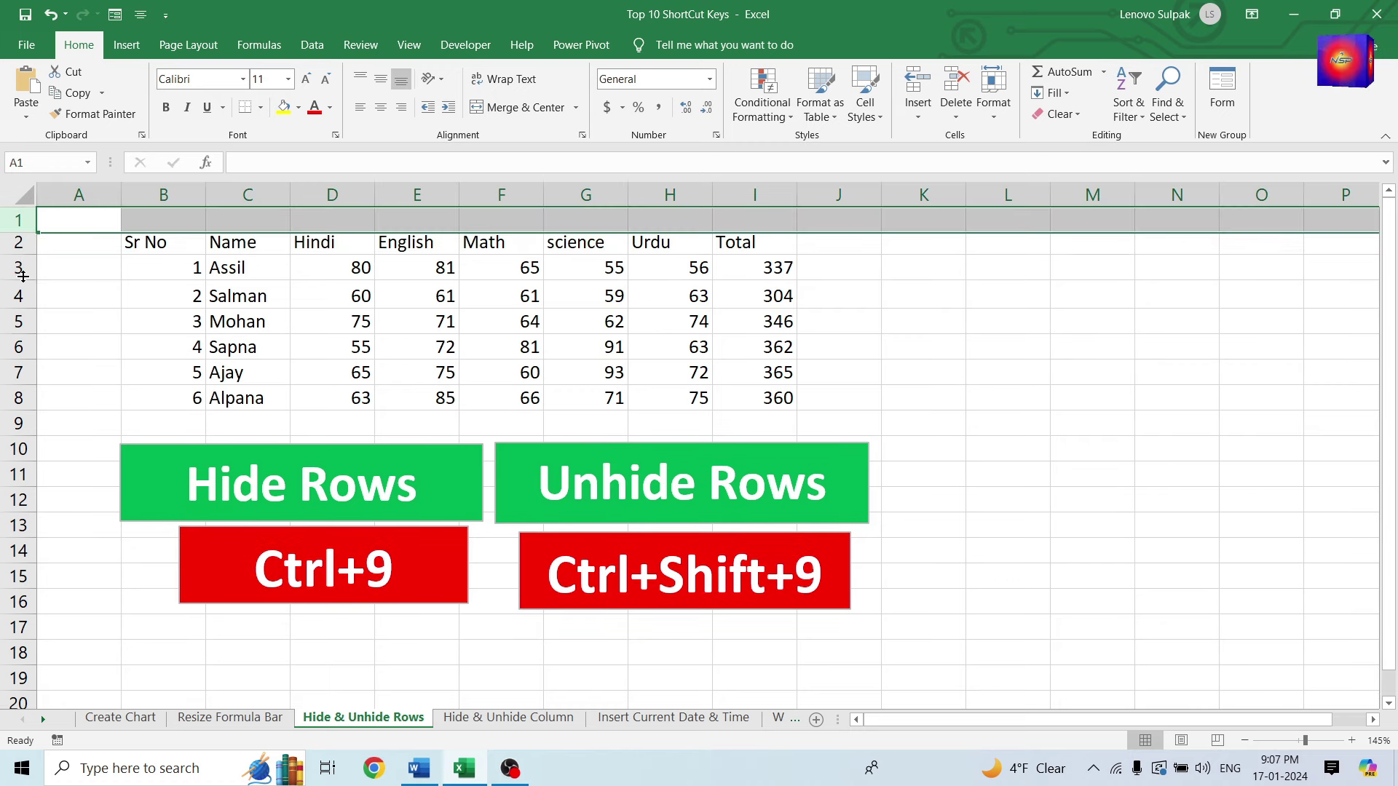
{"action": "left_click", "coordinate": [18, 269]}
{"action": "left_click", "coordinate": [18, 295]}
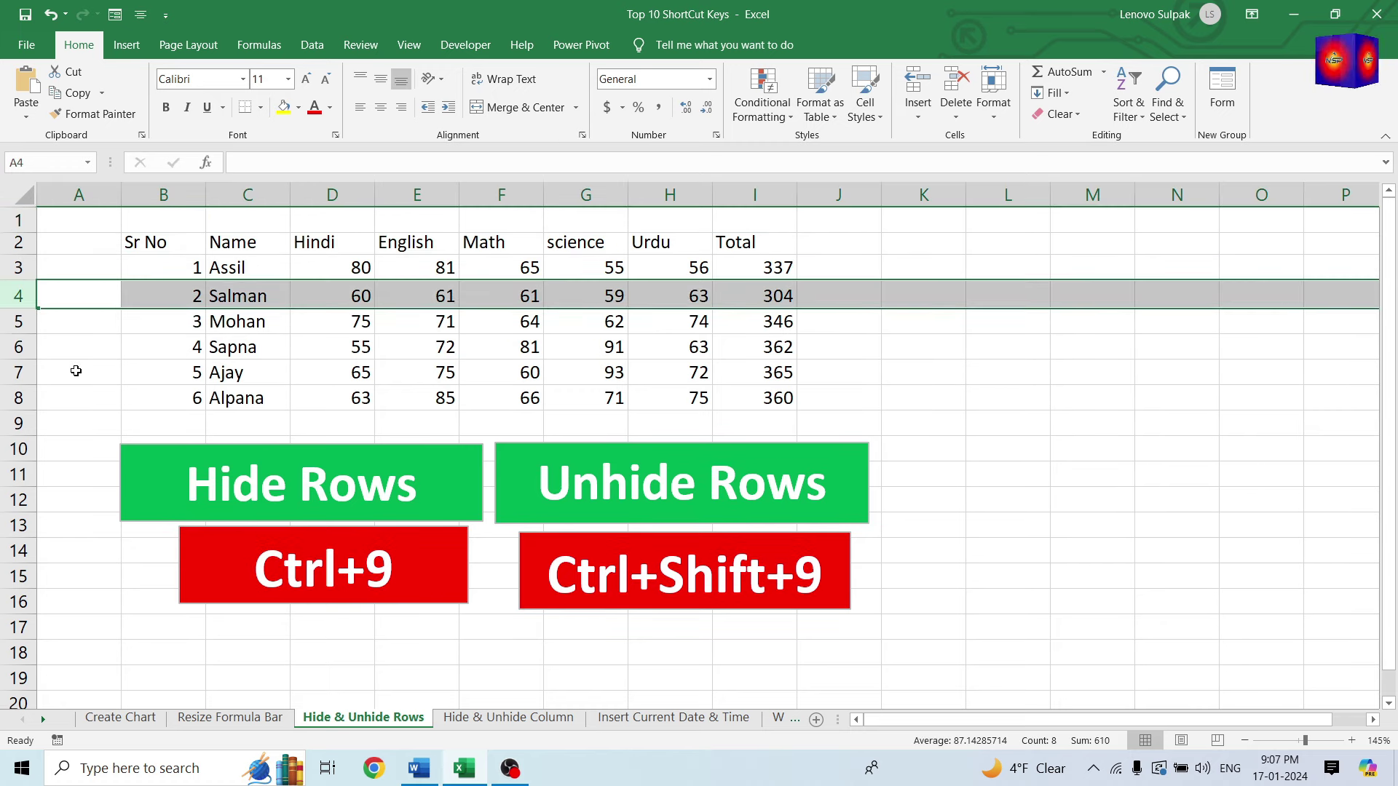
{"action": "left_click", "coordinate": [71, 191]}
{"action": "left_click", "coordinate": [332, 194]}
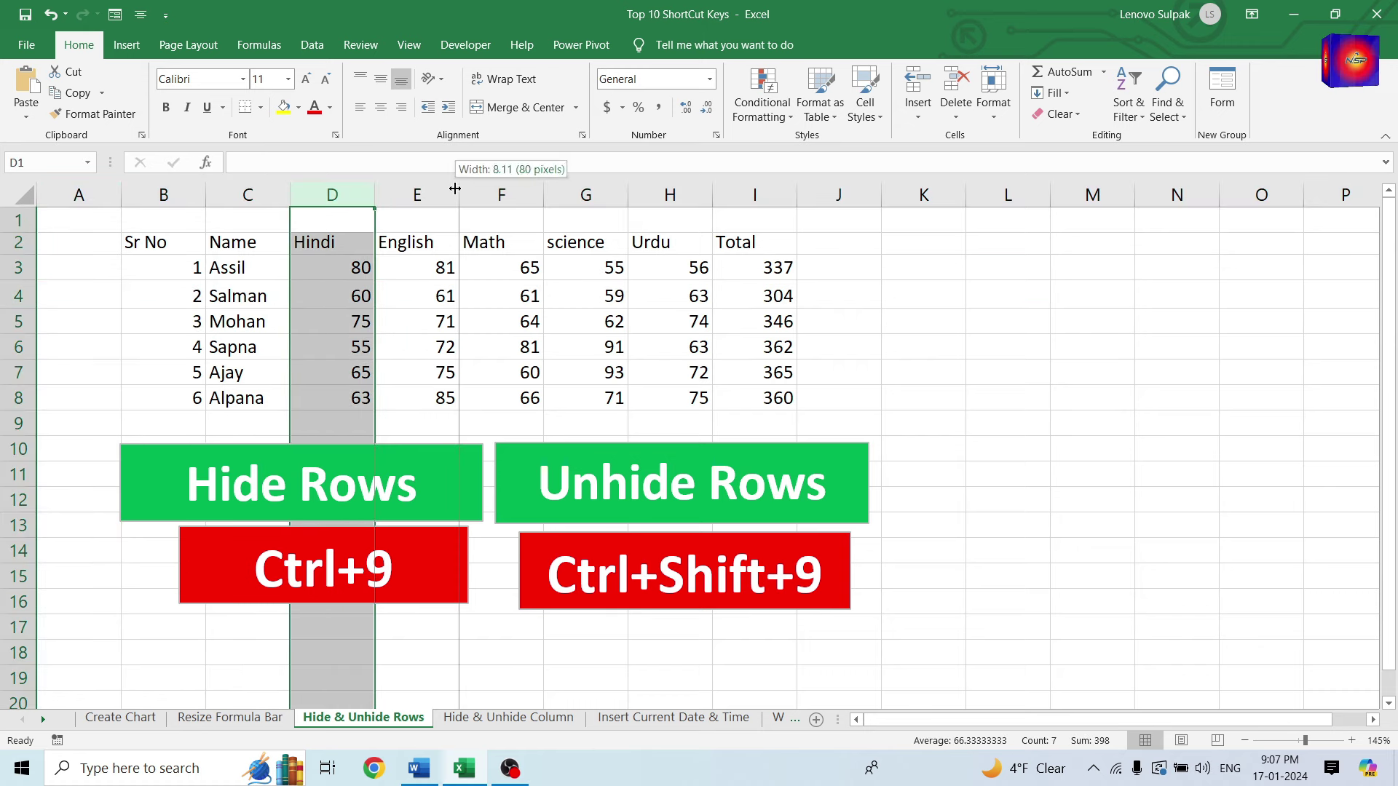
{"action": "left_click", "coordinate": [429, 298]}
{"action": "left_click", "coordinate": [22, 326]}
{"action": "left_click_drag", "start_coordinate": [32, 334], "coordinate": [28, 334]}
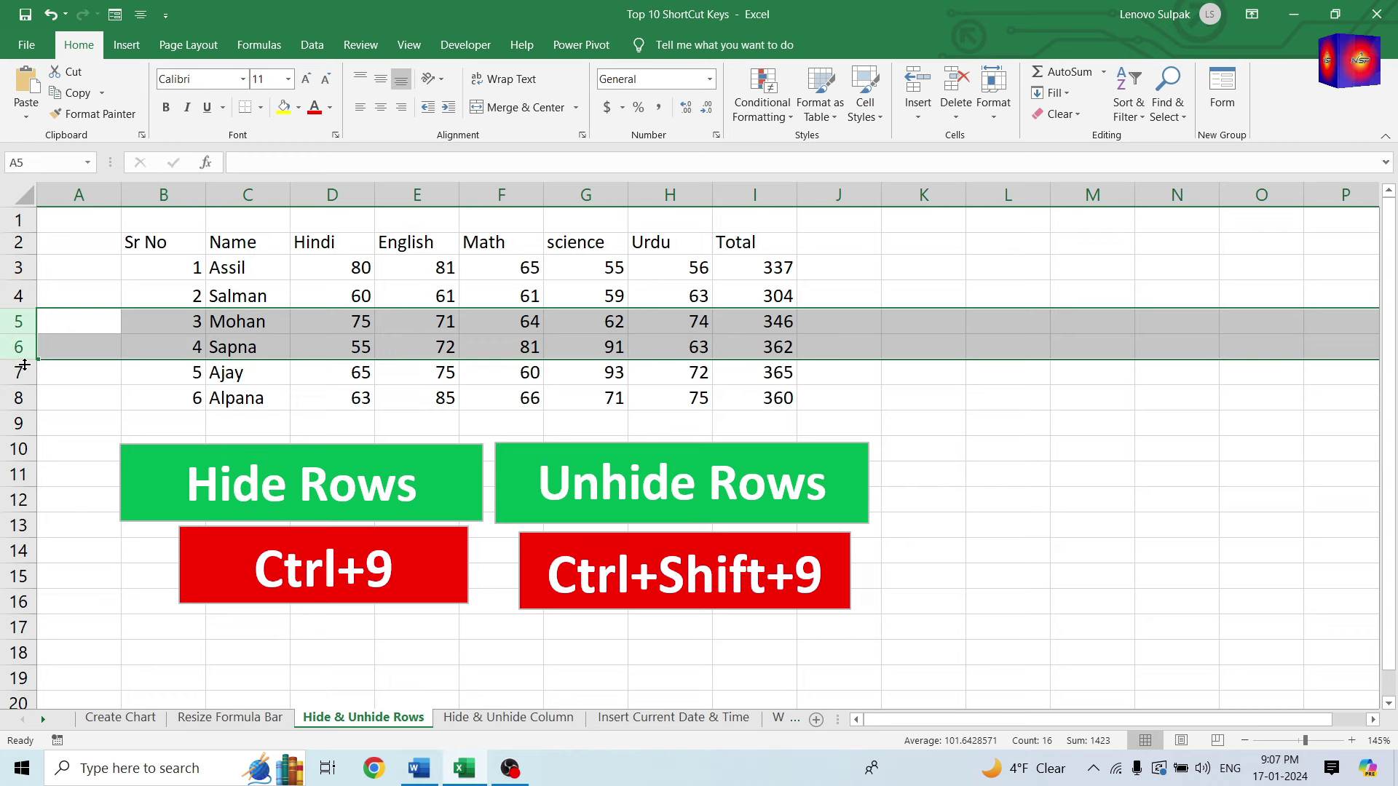
Hide rows 5–6 with Ctrl+9, then unhide them with Ctrl+Shift+9
{"action": "key", "text": "ctrl+9"}
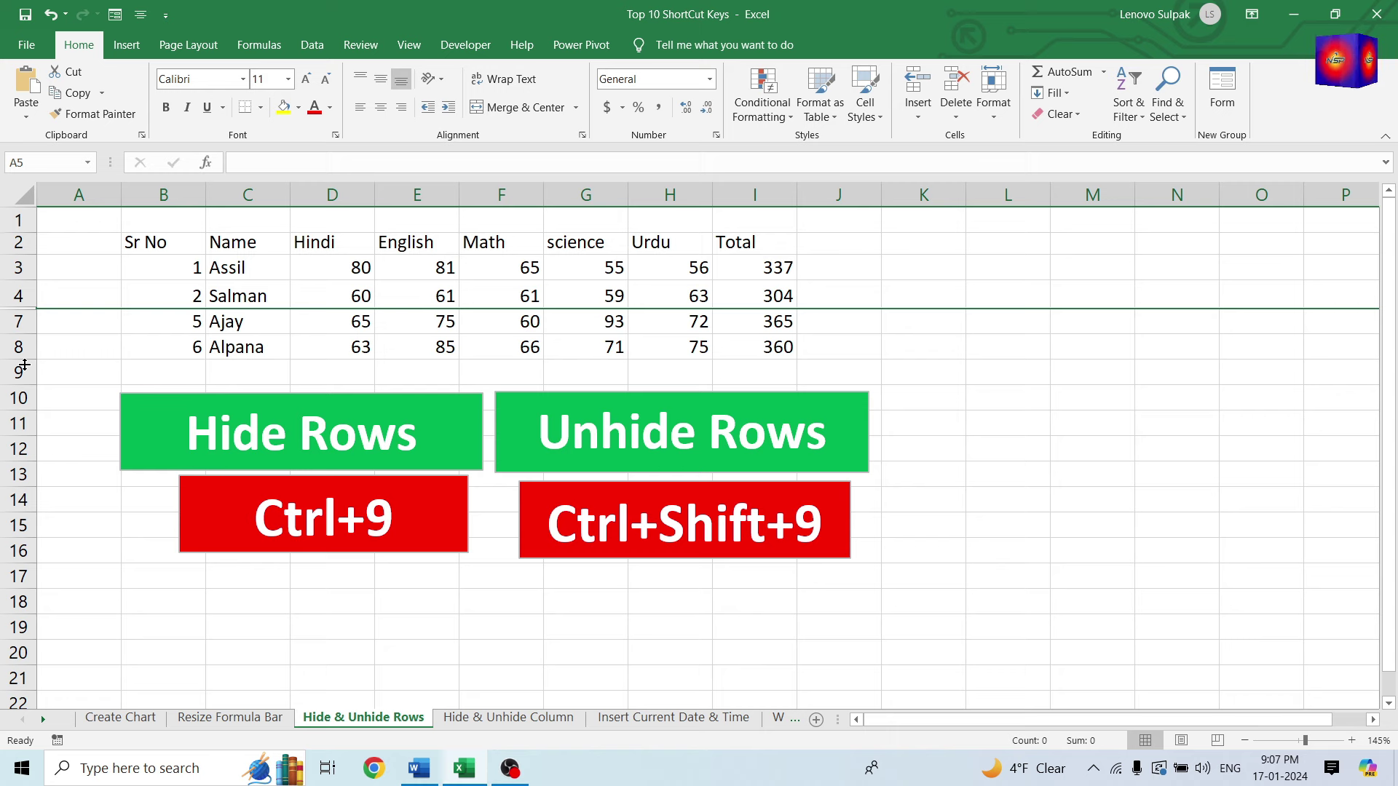
{"action": "key", "text": "ctrl+shift+9"}
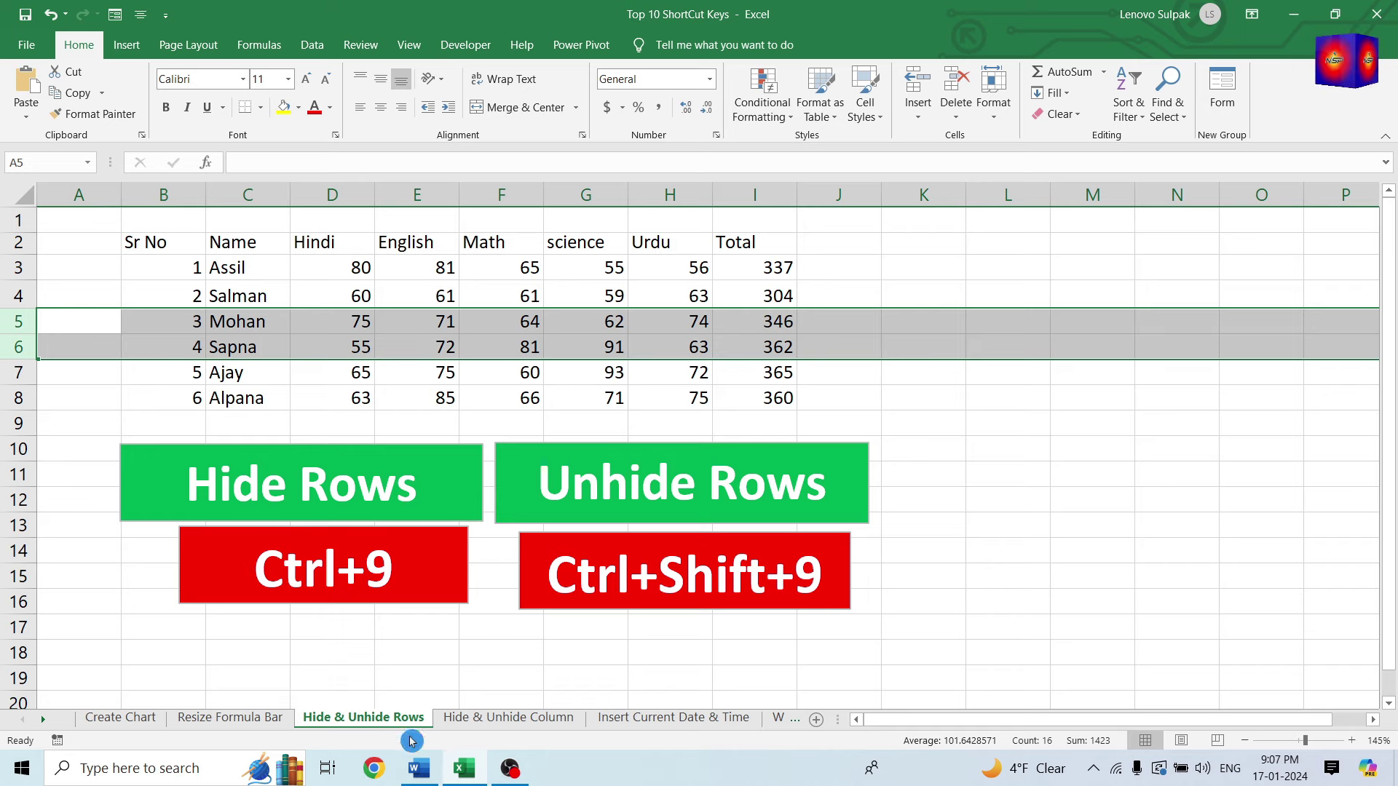
{"action": "left_click", "coordinate": [477, 718]}
{"action": "left_click", "coordinate": [324, 395]}
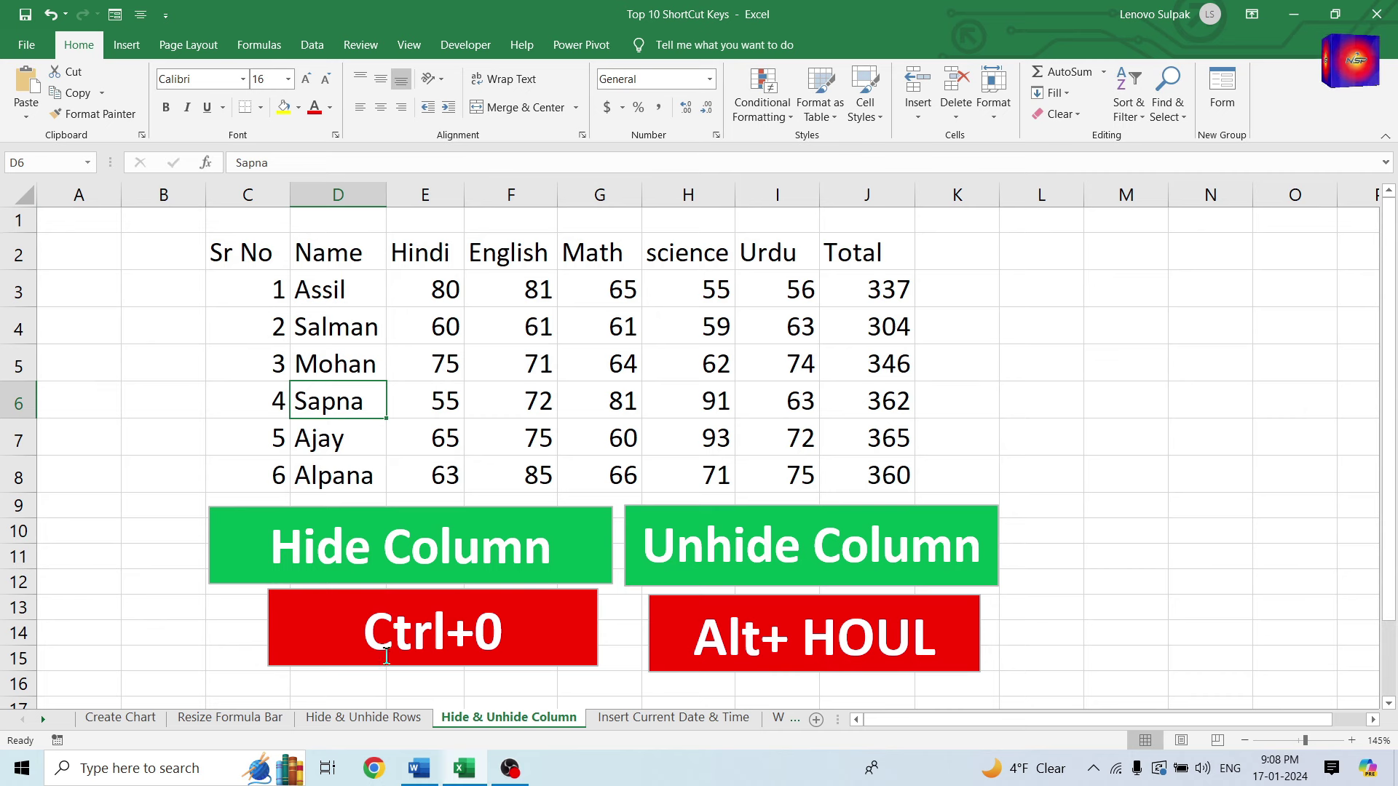
Select header cells spanning the Hindi and English columns
{"action": "left_click", "coordinate": [526, 245]}
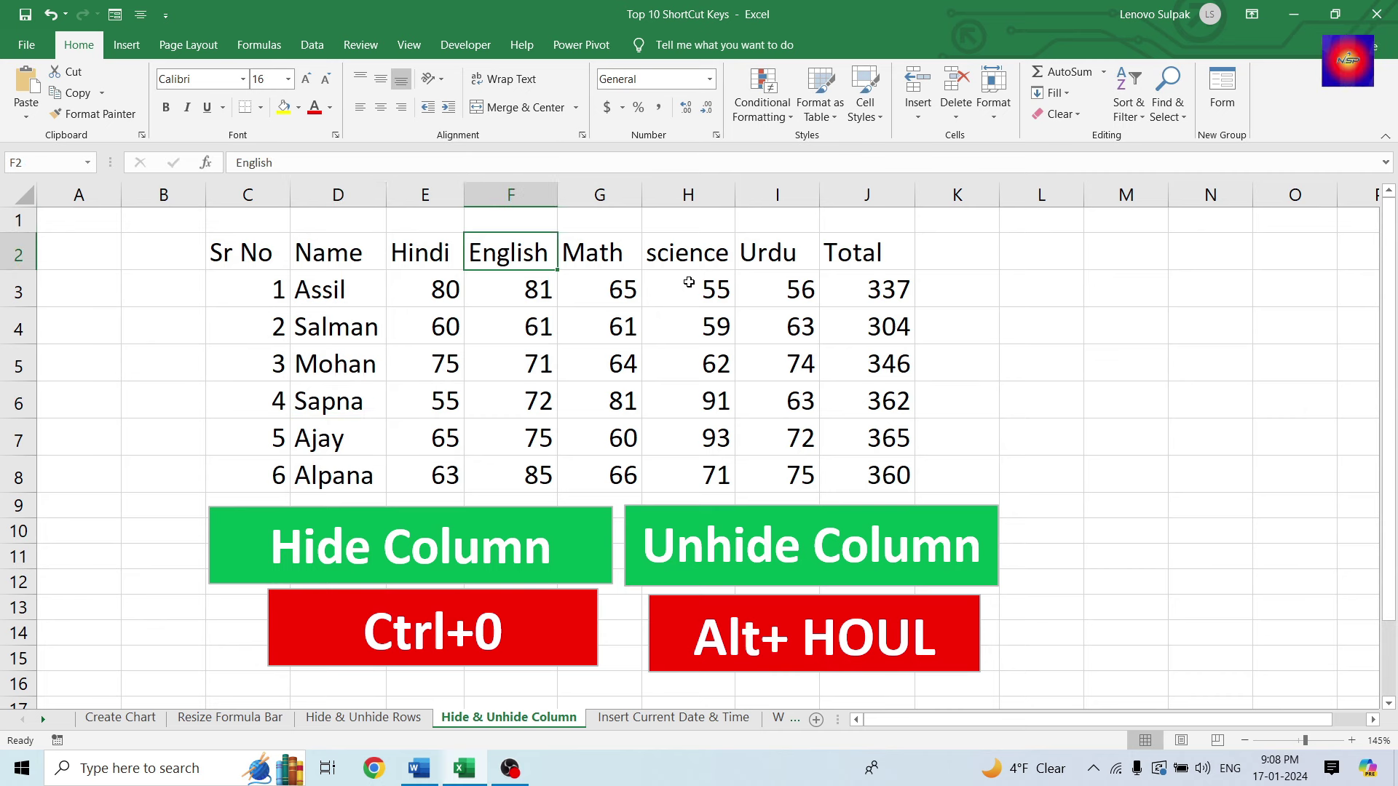
{"action": "left_click", "coordinate": [689, 282]}
{"action": "left_click_drag", "start_coordinate": [517, 222], "coordinate": [660, 257]}
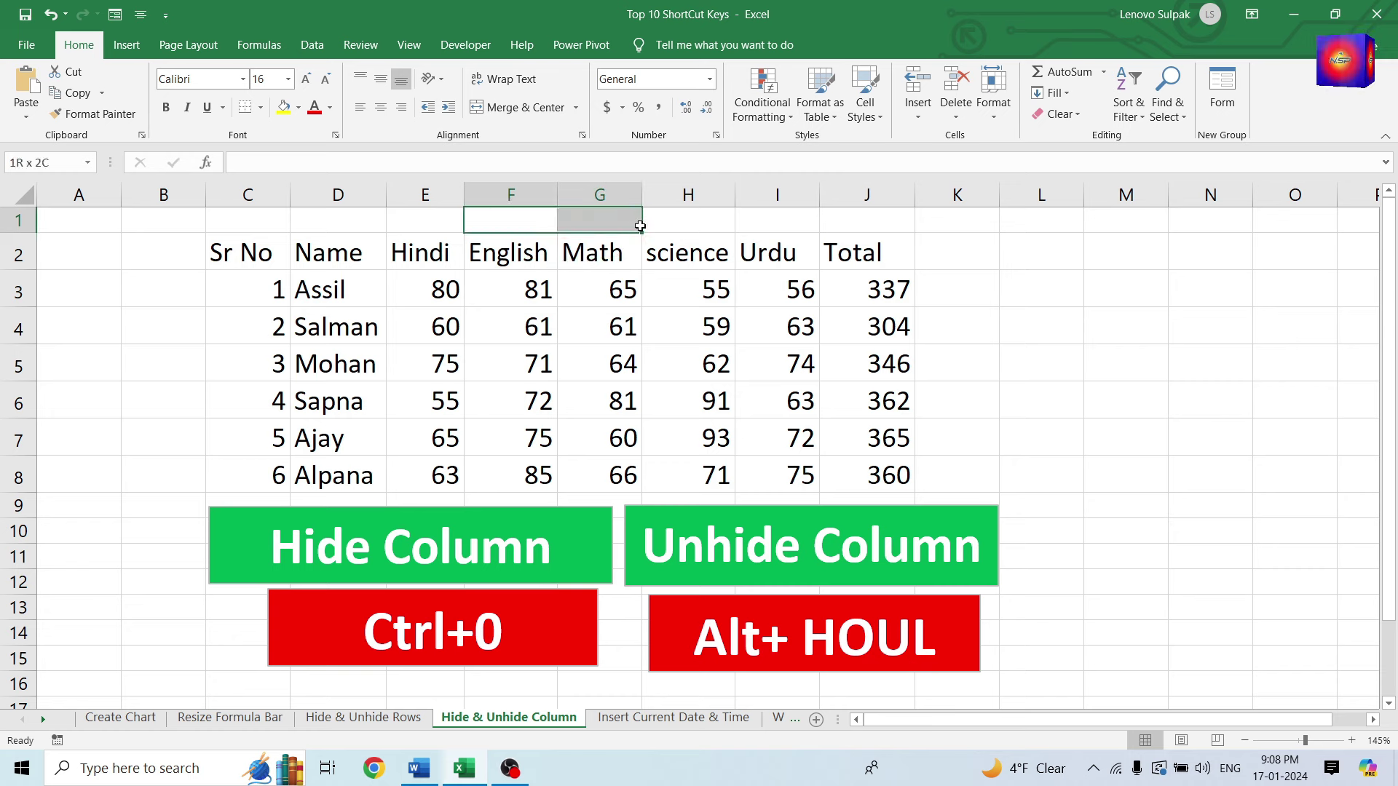
{"action": "left_click", "coordinate": [490, 220]}
{"action": "left_click_drag", "start_coordinate": [437, 222], "coordinate": [507, 228]}
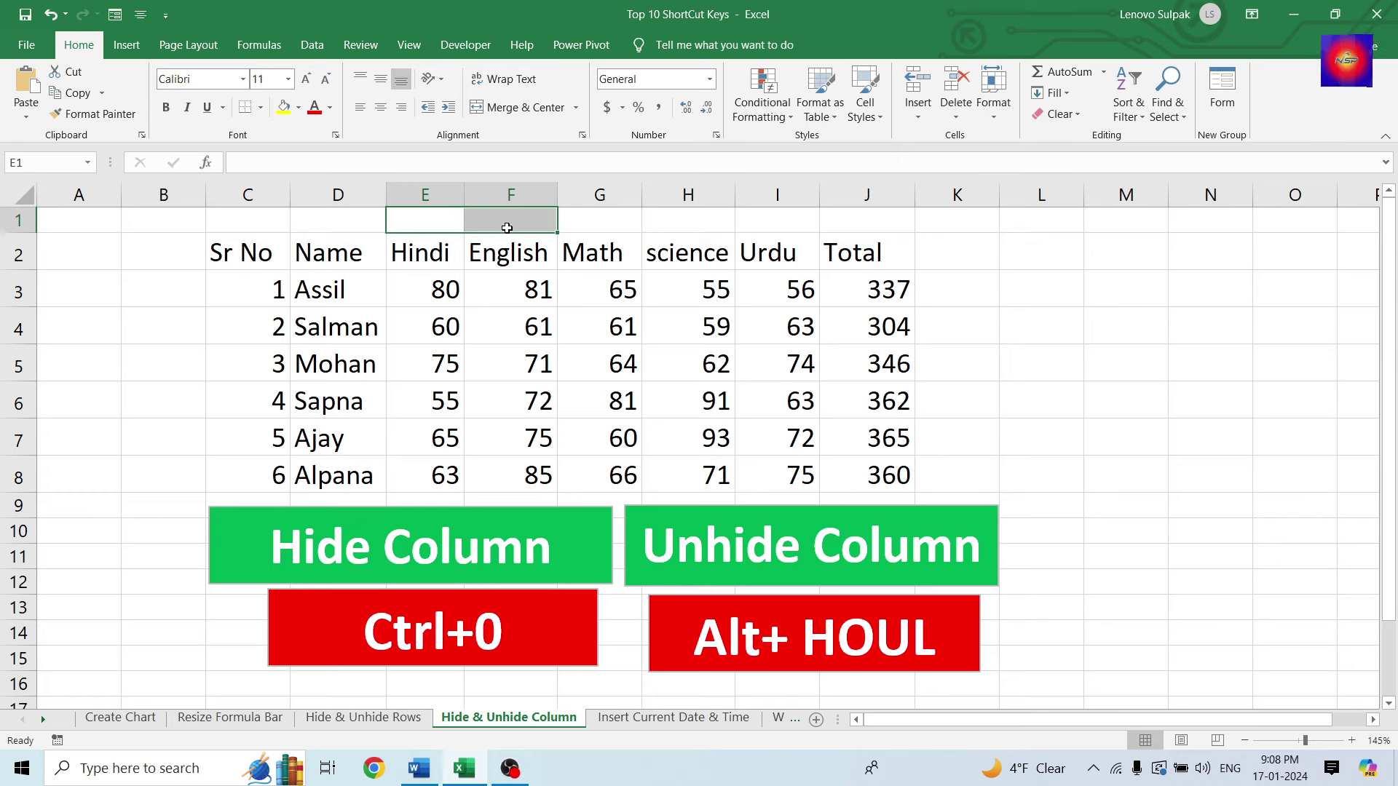
Hide the Hindi and English columns with Ctrl+0, then unhide them via Alt+H,O,U,L
{"action": "key", "text": "ctrl+0"}
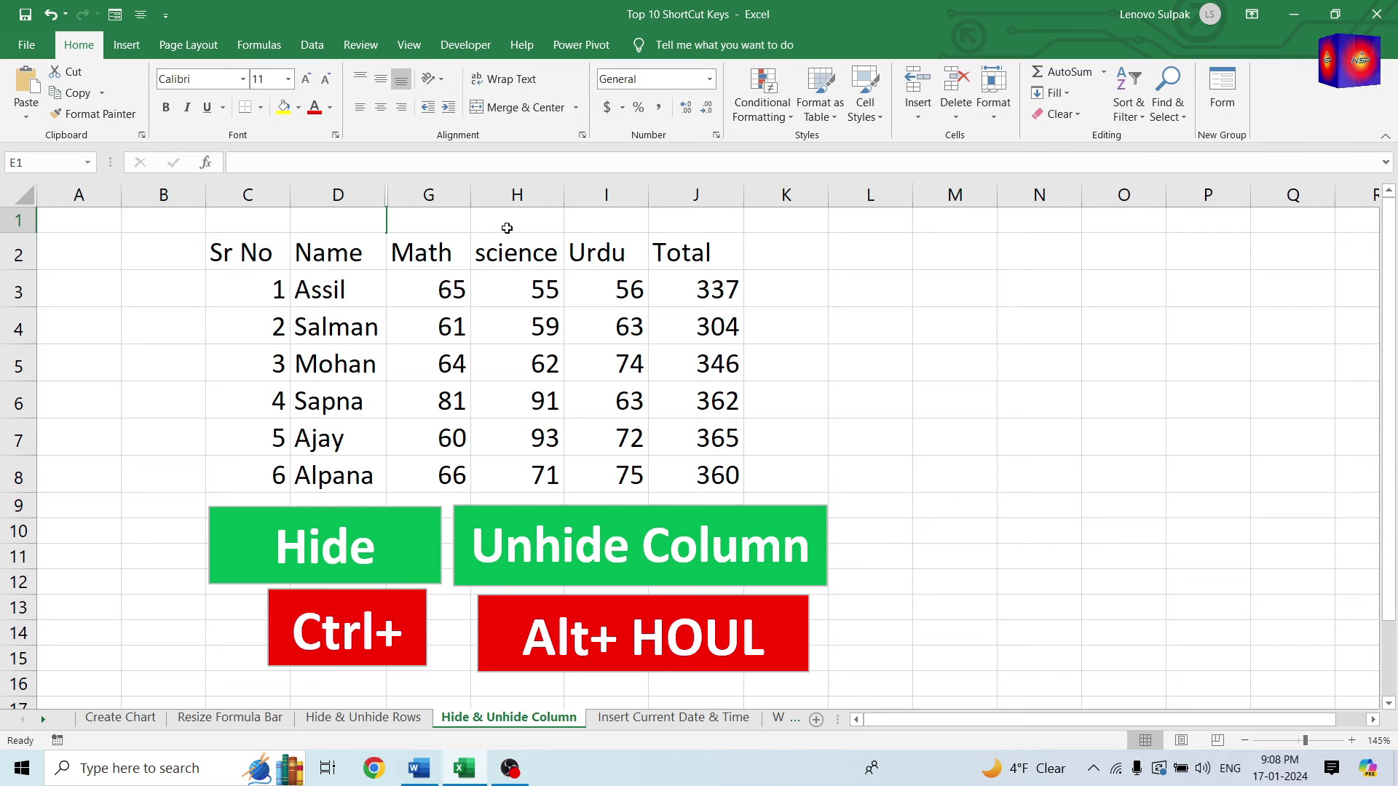
{"action": "key", "text": "alt+h"}
{"action": "key", "text": "o"}
{"action": "key", "text": "u"}
{"action": "key", "text": "l"}
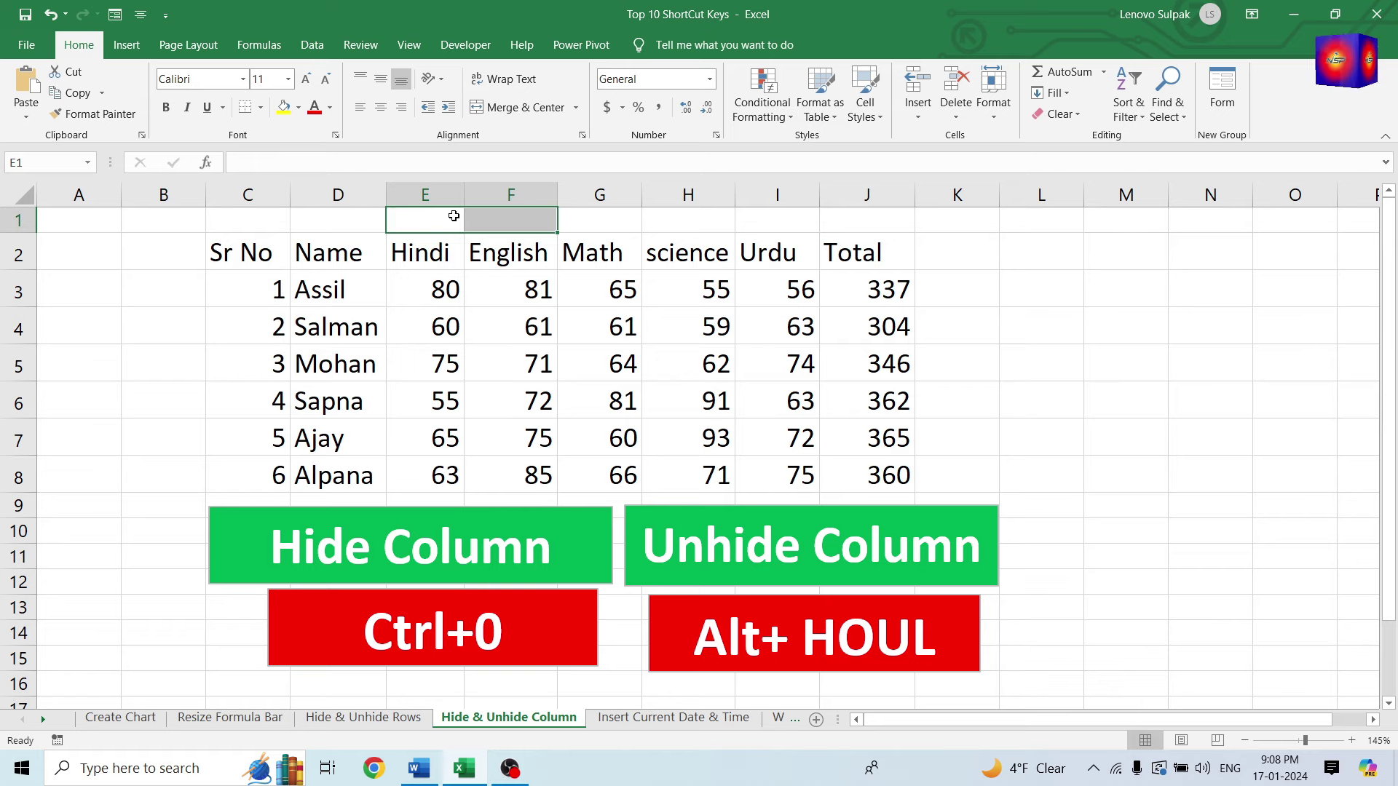
{"action": "left_click", "coordinate": [647, 720]}
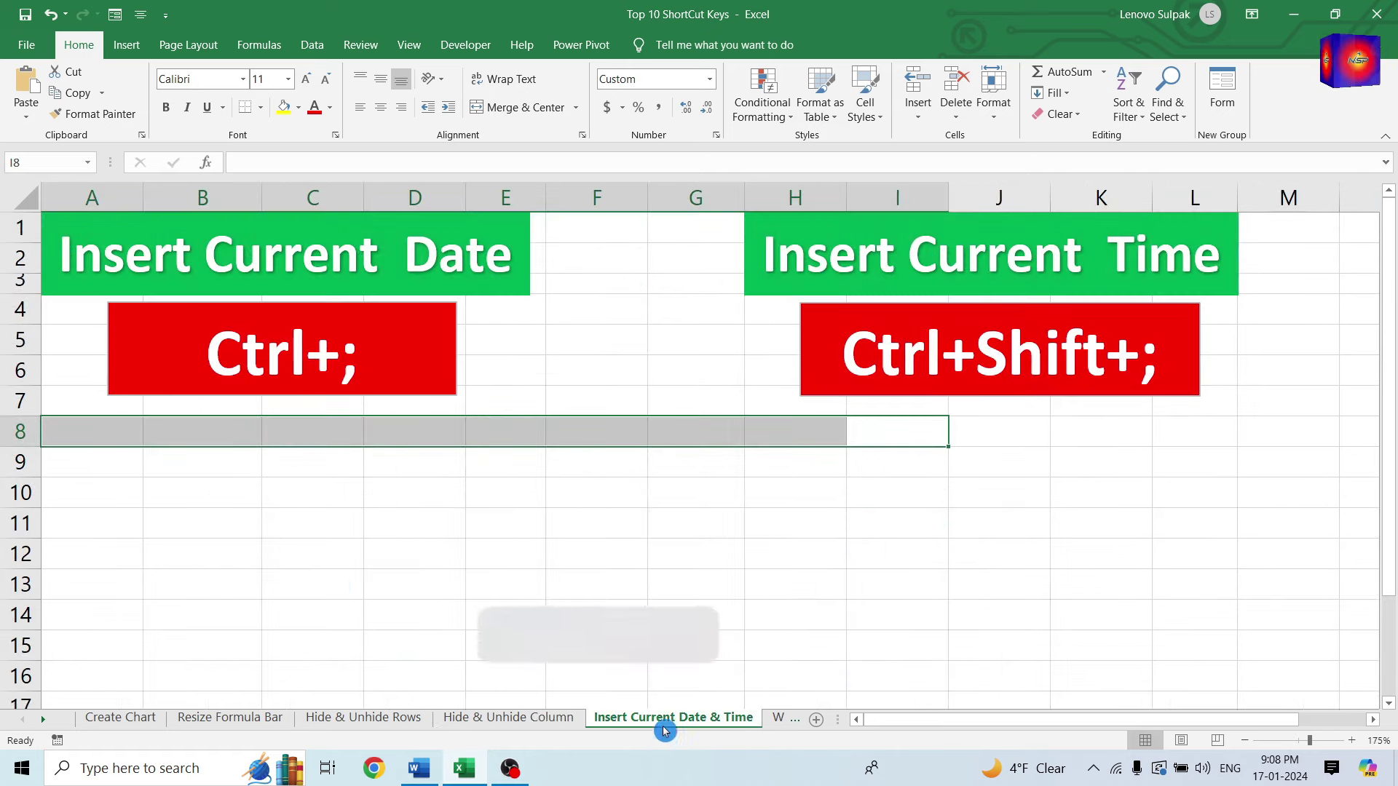
Insert today's date into B8 with Ctrl+;, then clear it again
{"action": "left_click", "coordinate": [401, 548]}
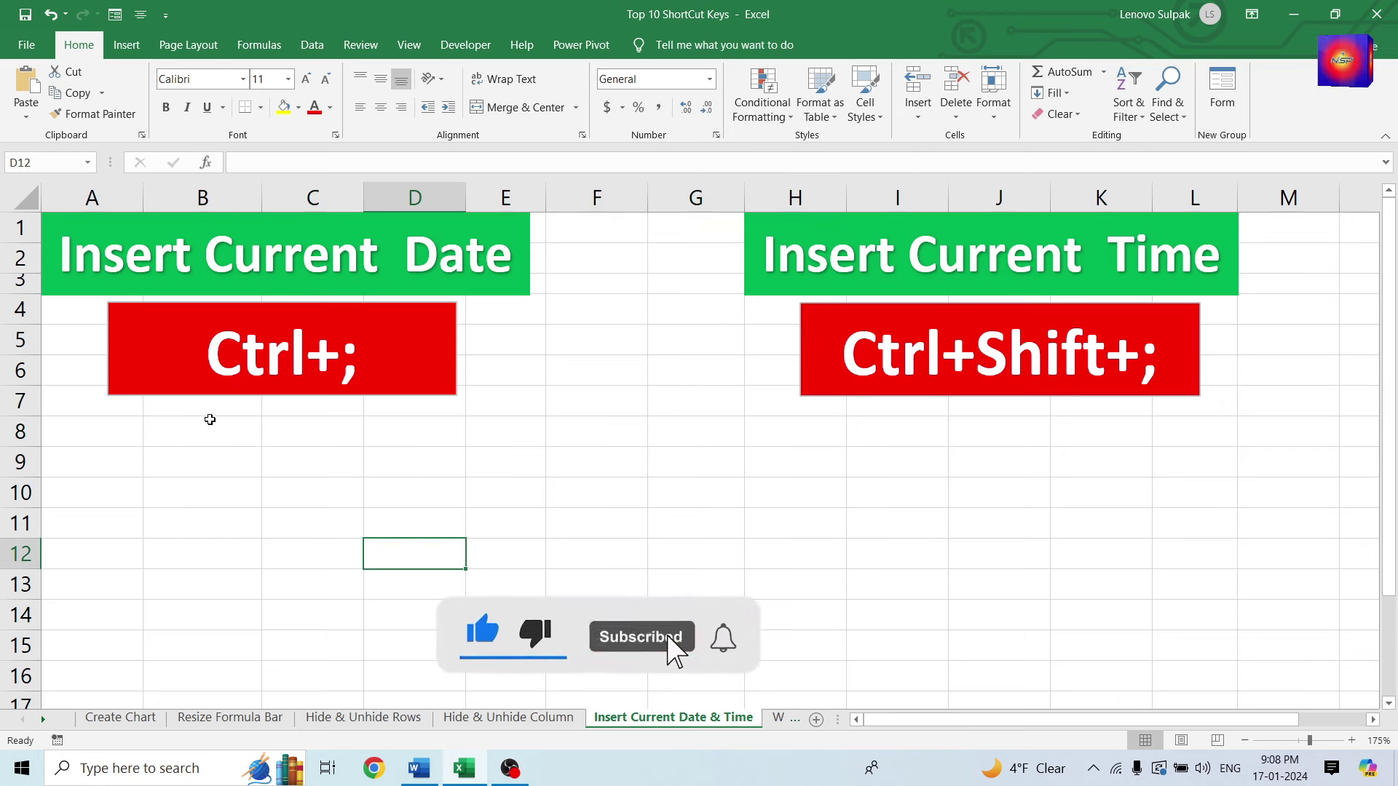
{"action": "left_click", "coordinate": [209, 423]}
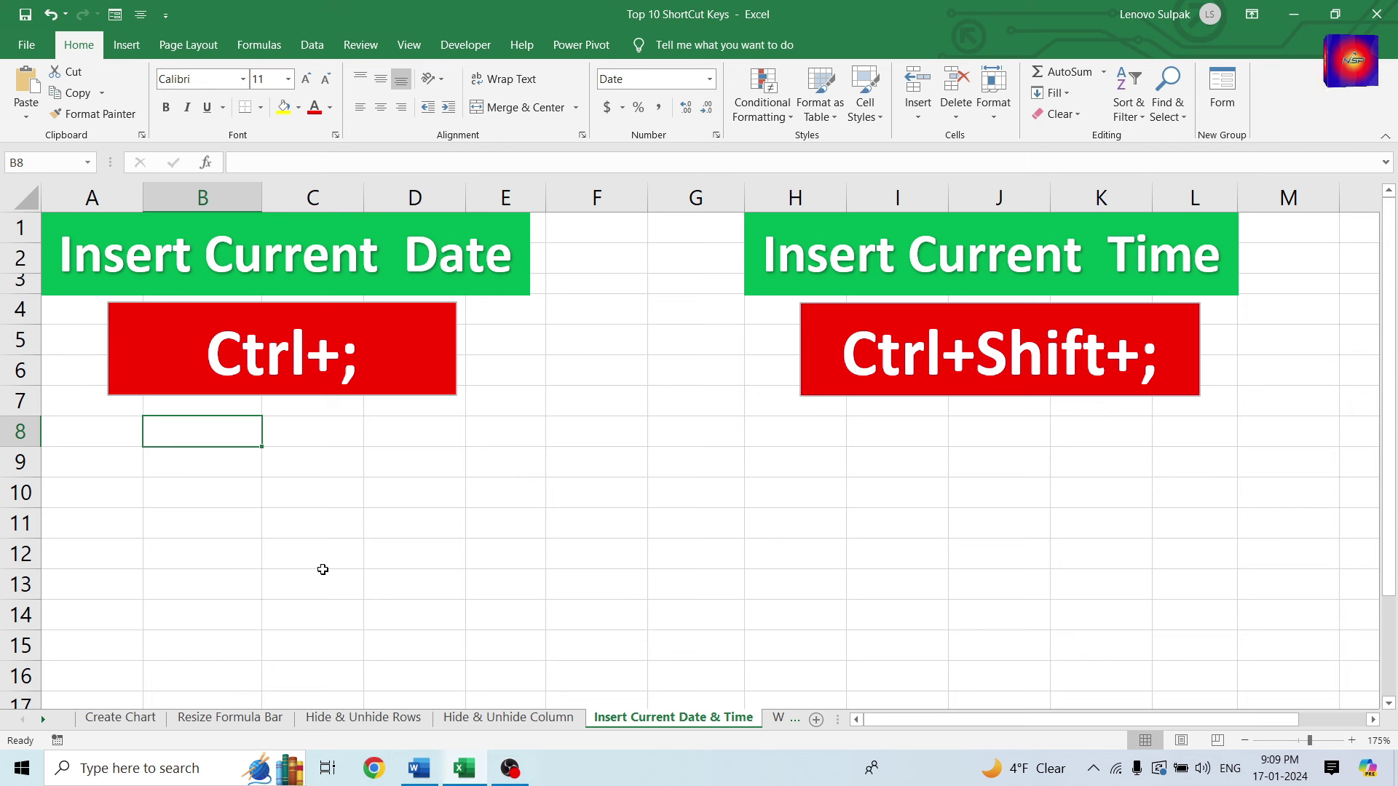
{"action": "key", "text": "ctrl+semicolon"}
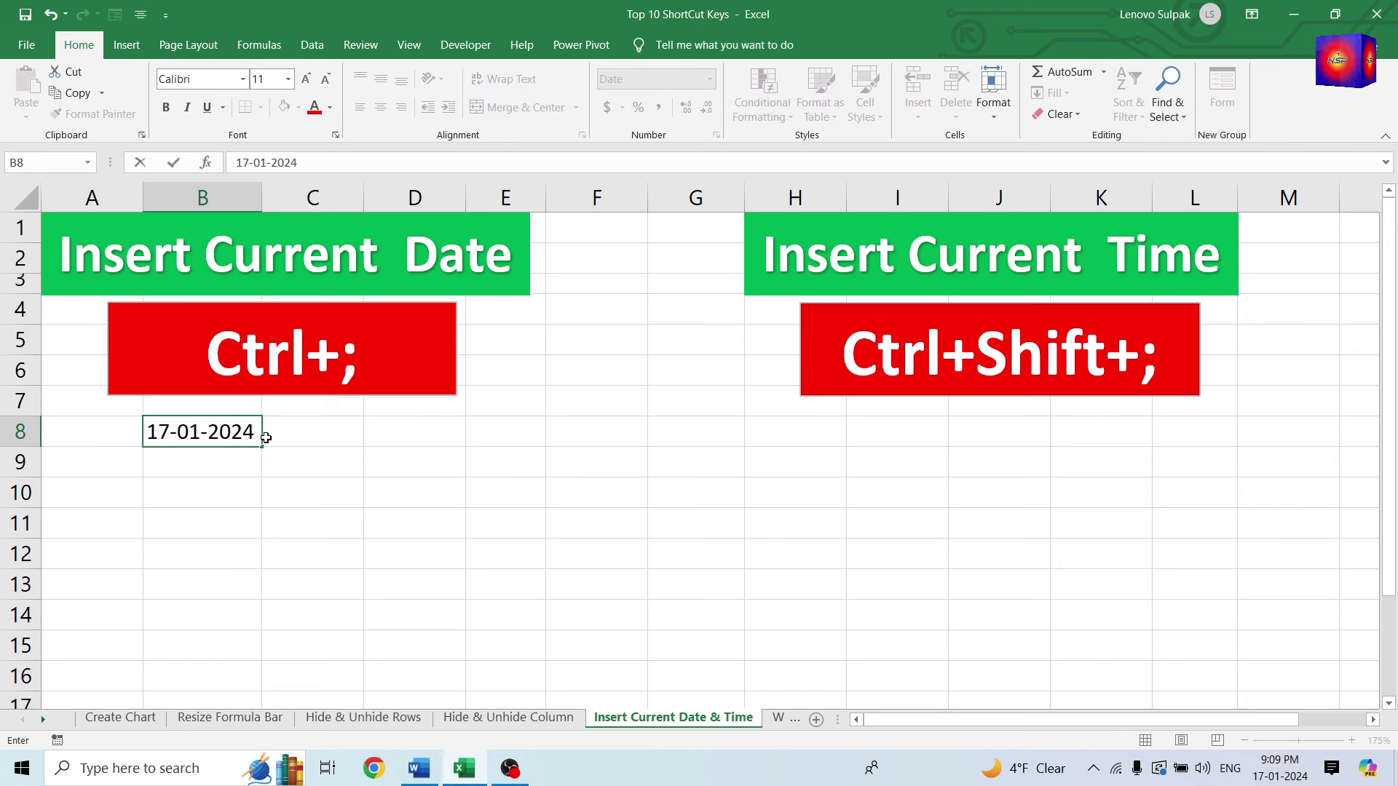
{"action": "left_click", "coordinate": [294, 457]}
{"action": "left_click", "coordinate": [230, 435]}
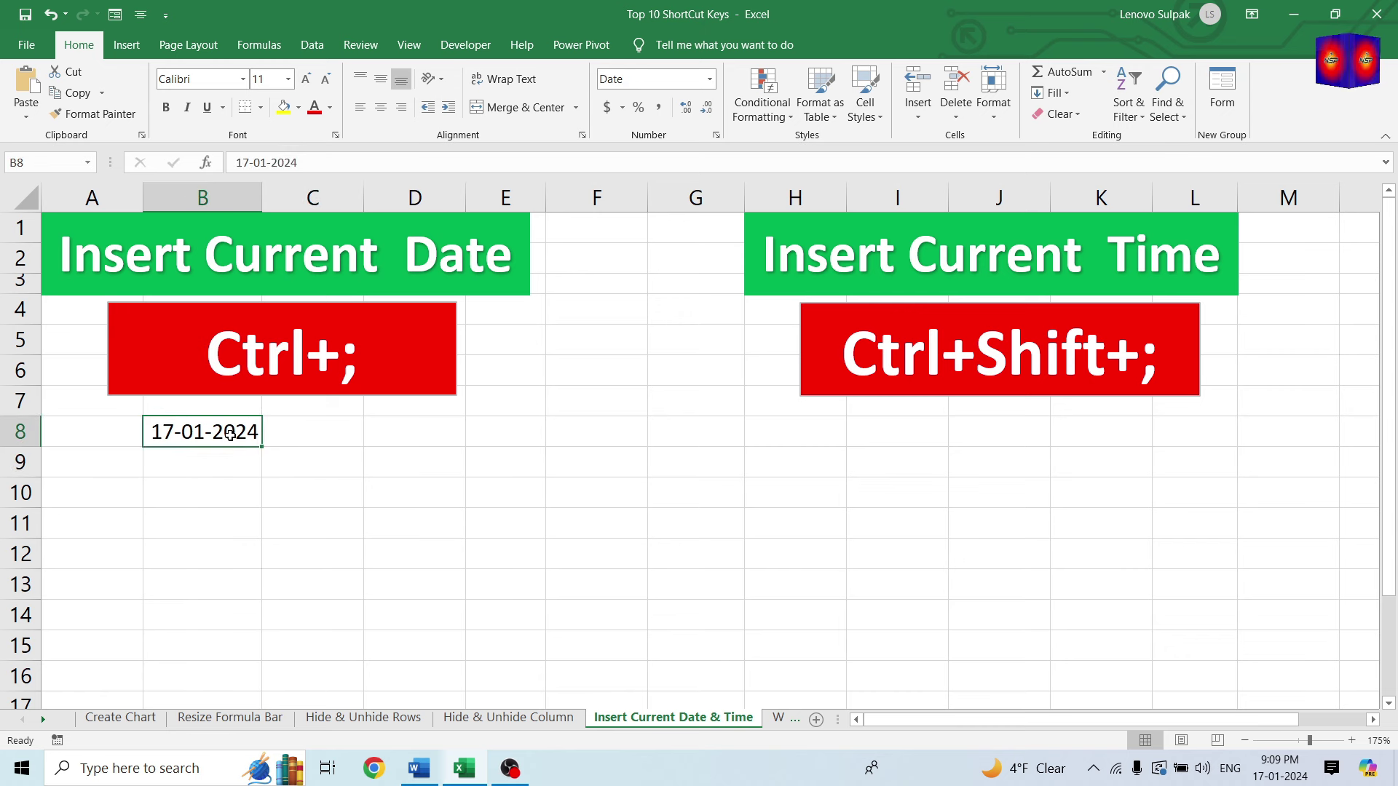
{"action": "key", "text": "Delete"}
Put the date 17-01-2024 in B8 with Ctrl+; and the time 9:09 PM in I8 with Ctrl+Shift+;
{"action": "left_click", "coordinate": [904, 437]}
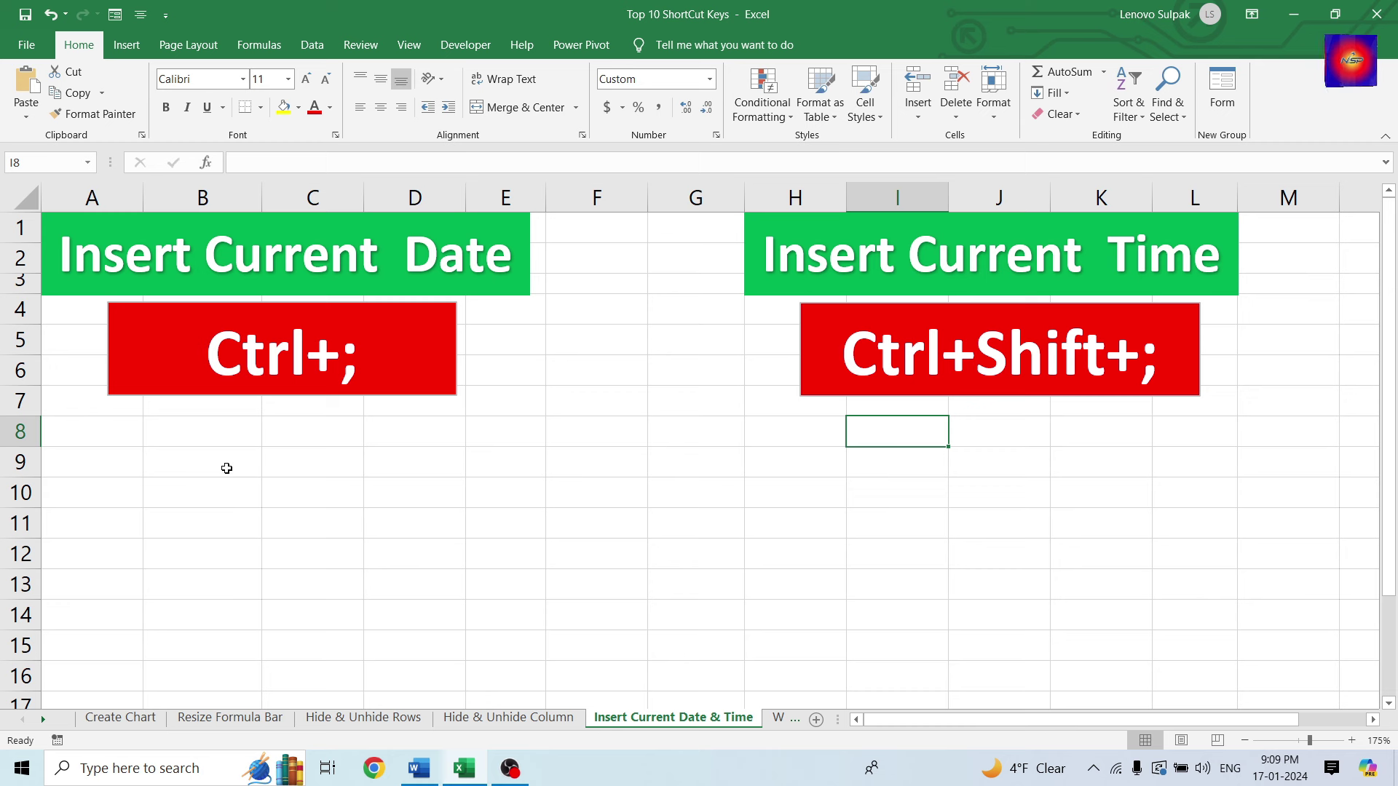
{"action": "left_click", "coordinate": [208, 434]}
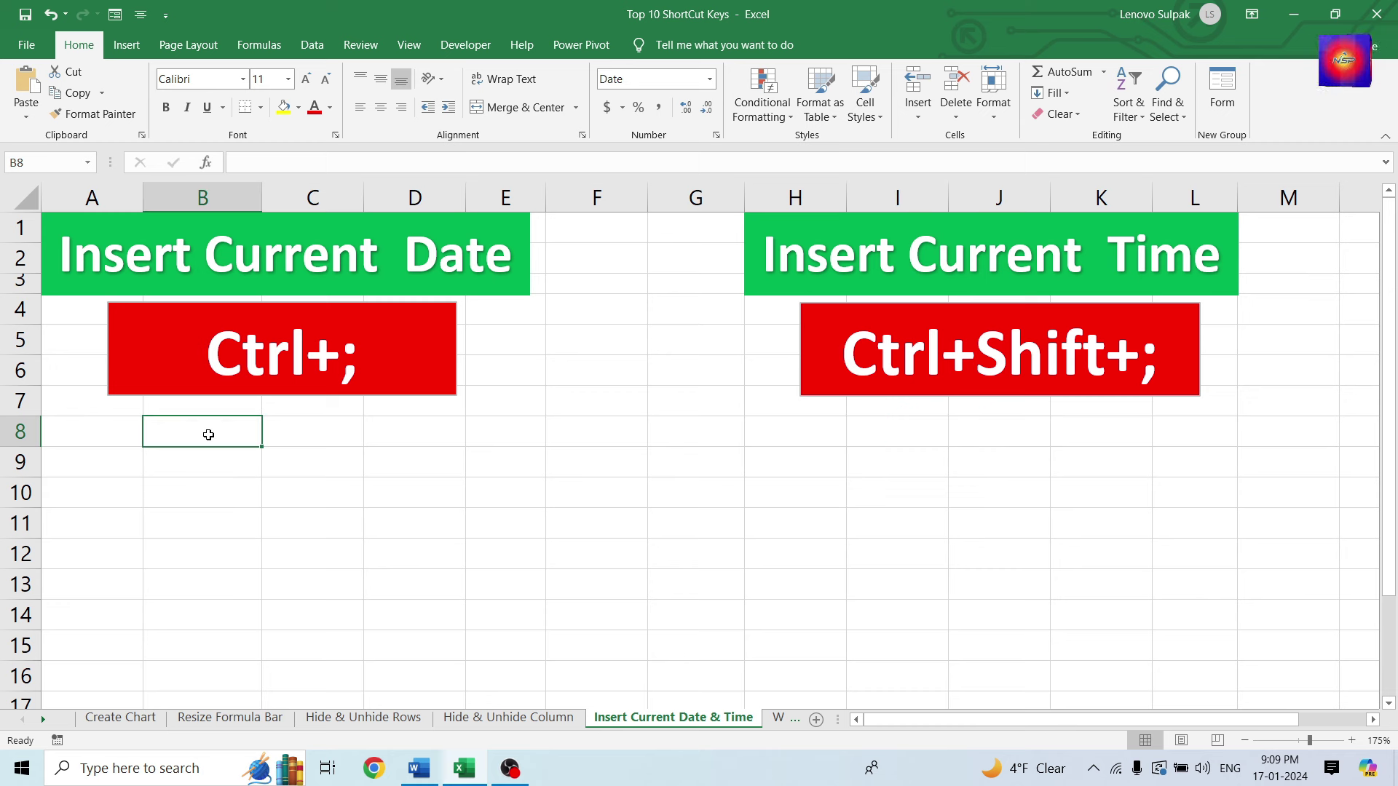
{"action": "key", "text": "ctrl+semicolon"}
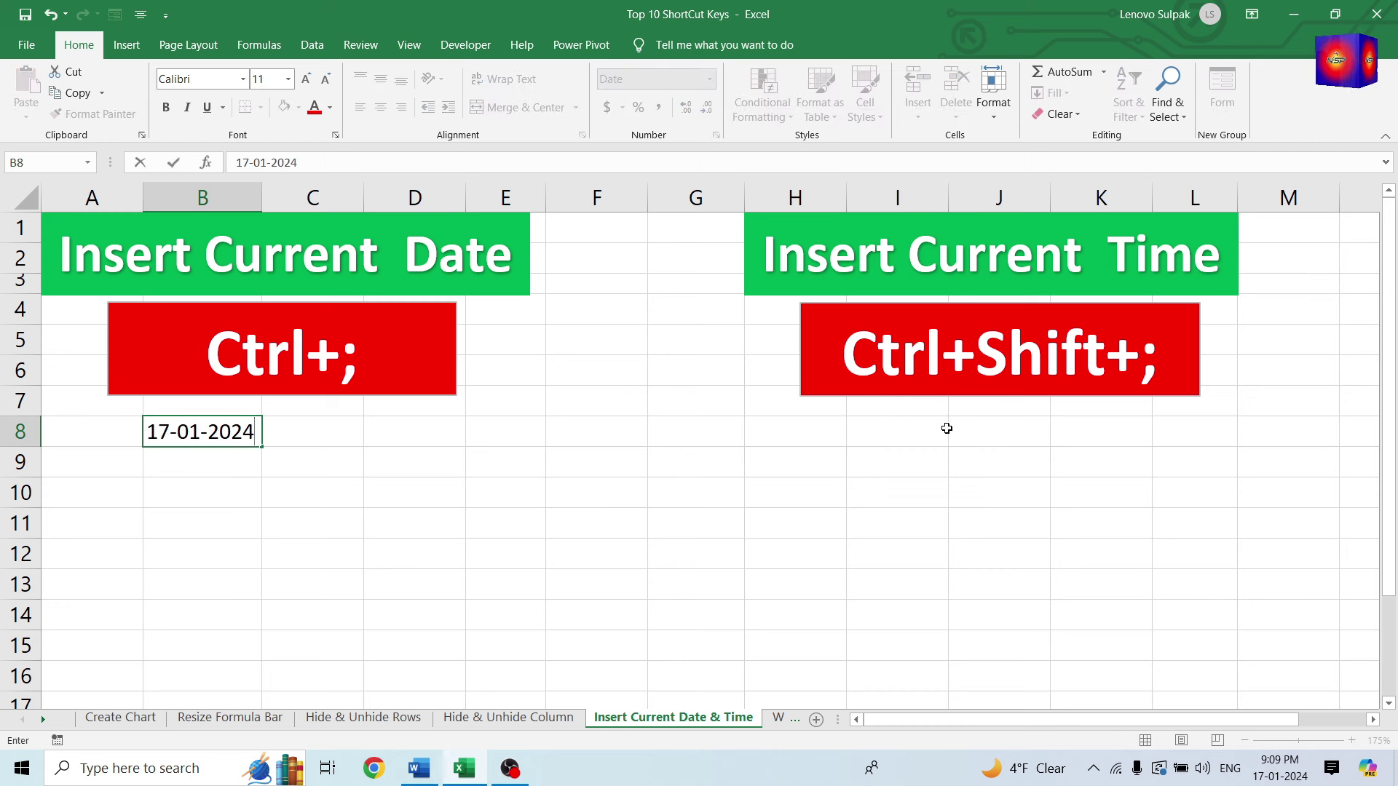
{"action": "left_click", "coordinate": [915, 436]}
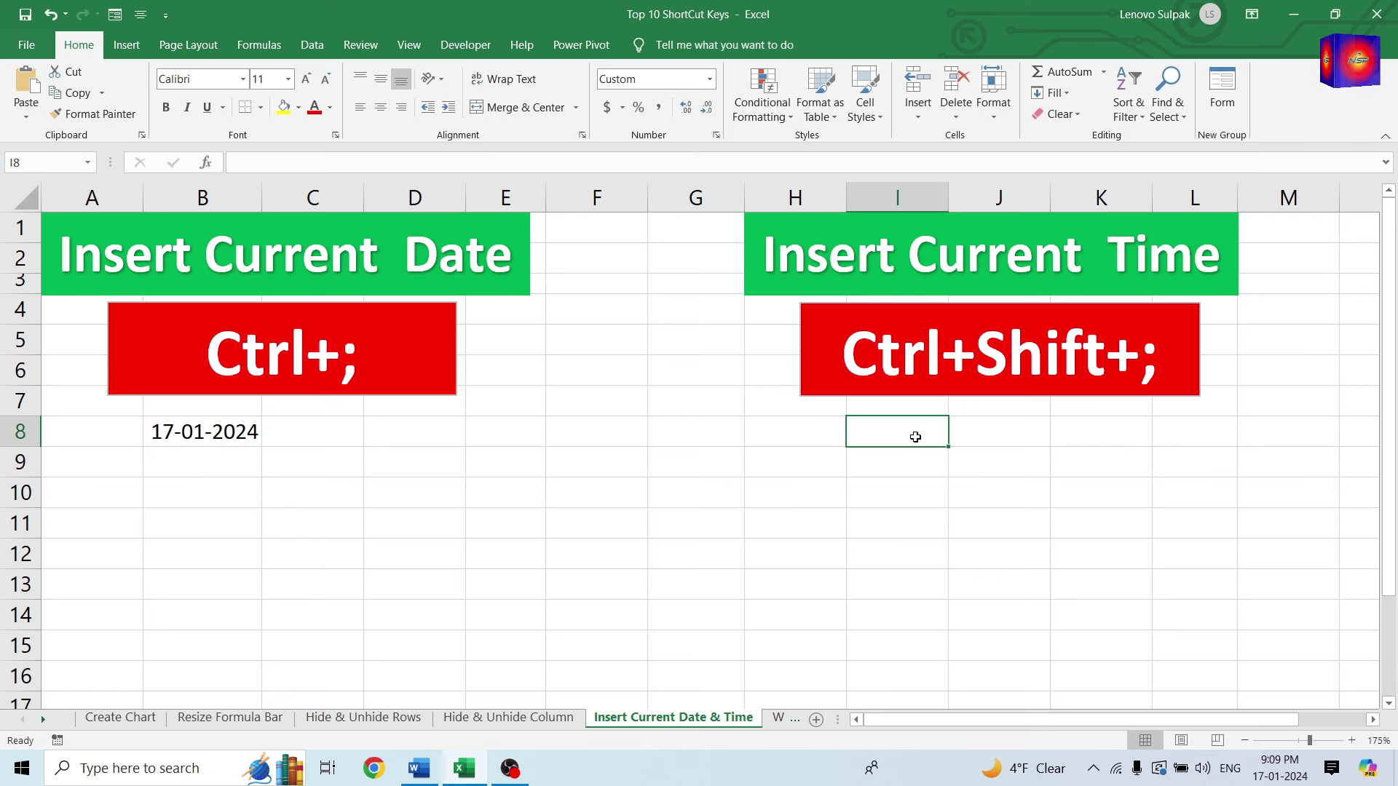
{"action": "key", "text": "ctrl+shift+semicolon"}
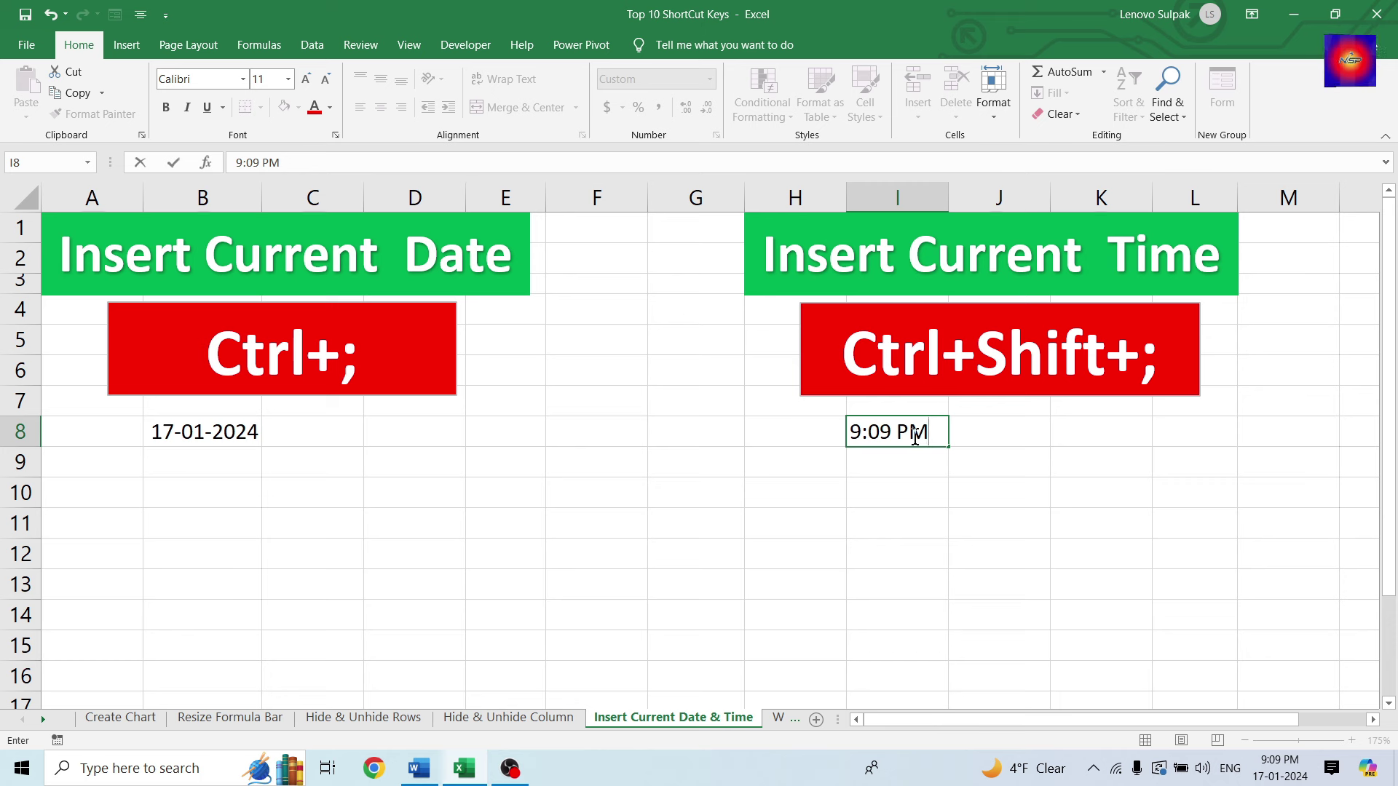
{"action": "left_click", "coordinate": [867, 469]}
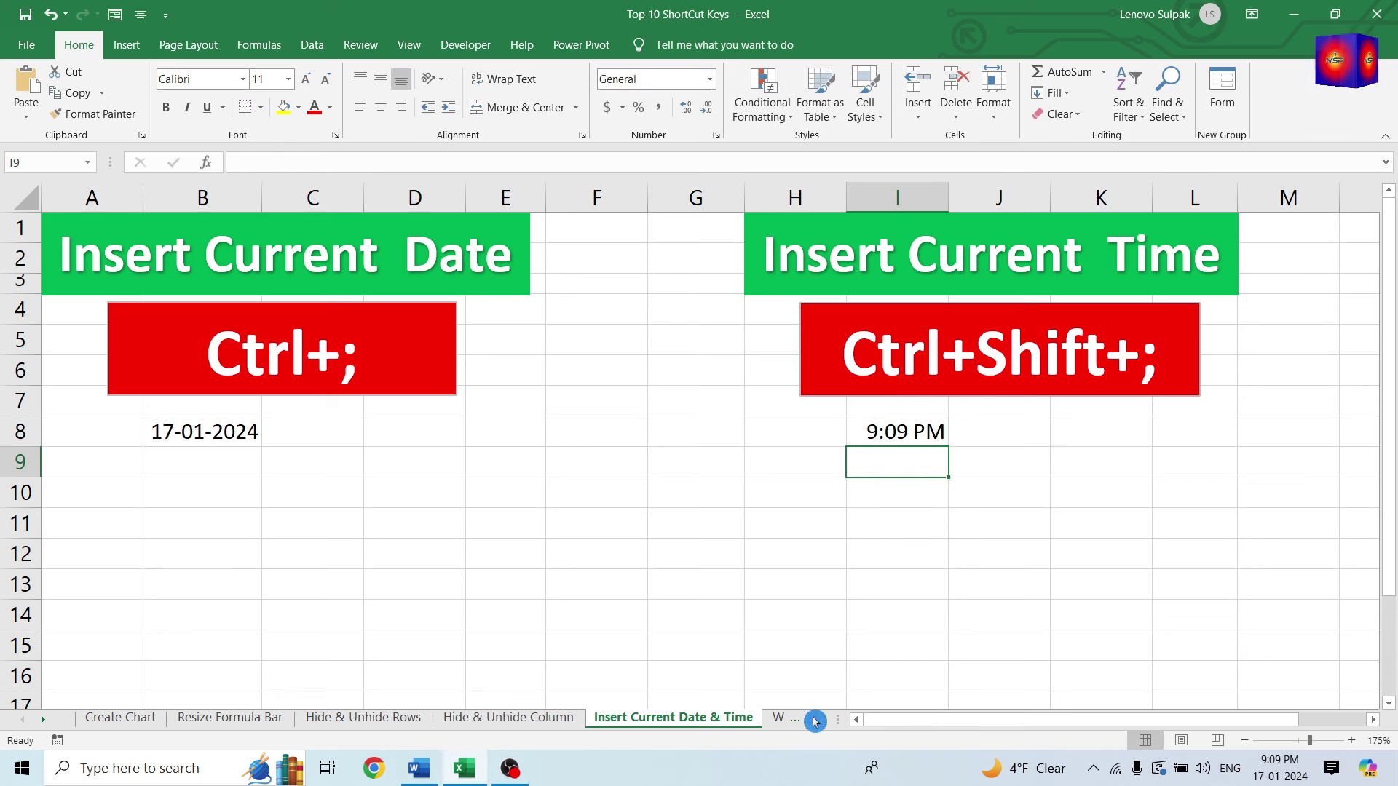
{"action": "left_click", "coordinate": [778, 723]}
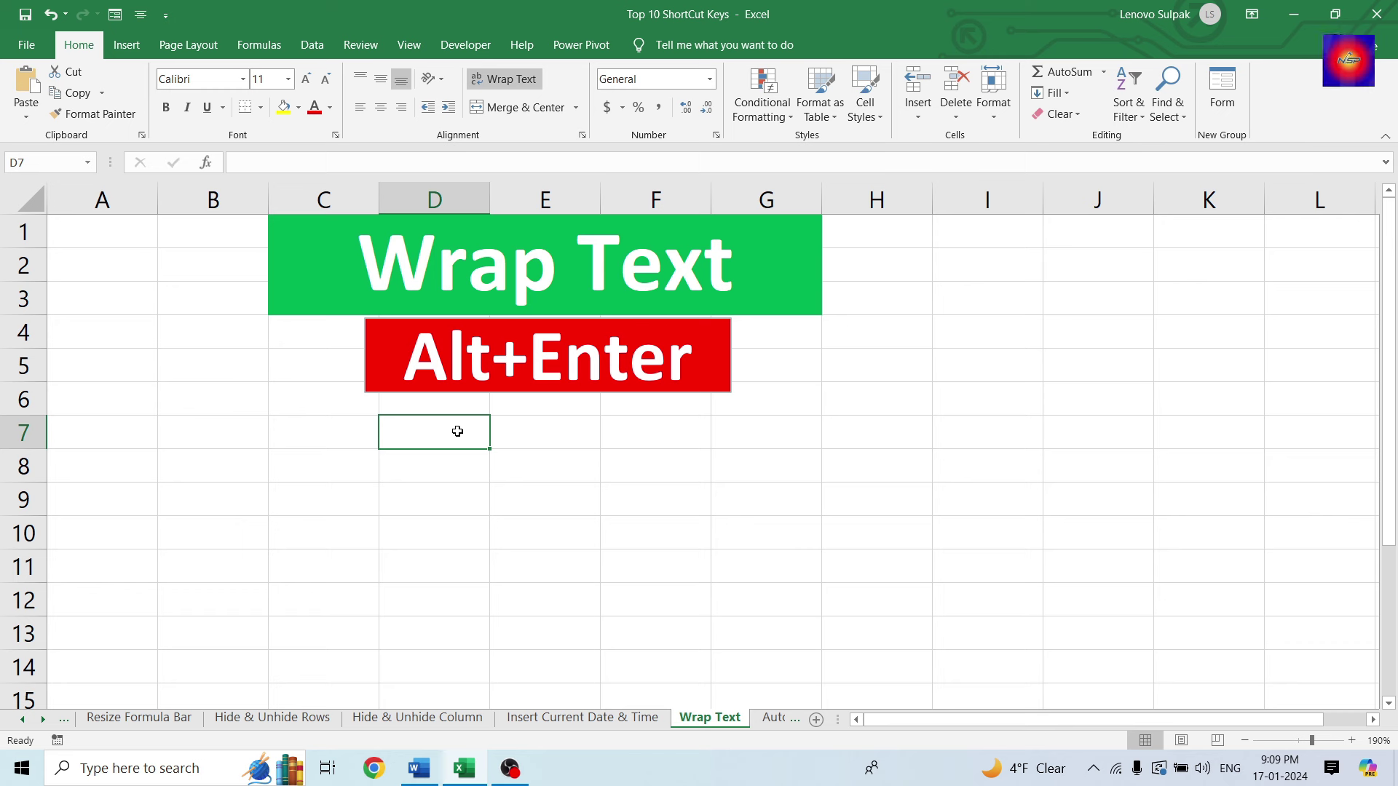
{"action": "type", "text": "jglkdgldfnl"}
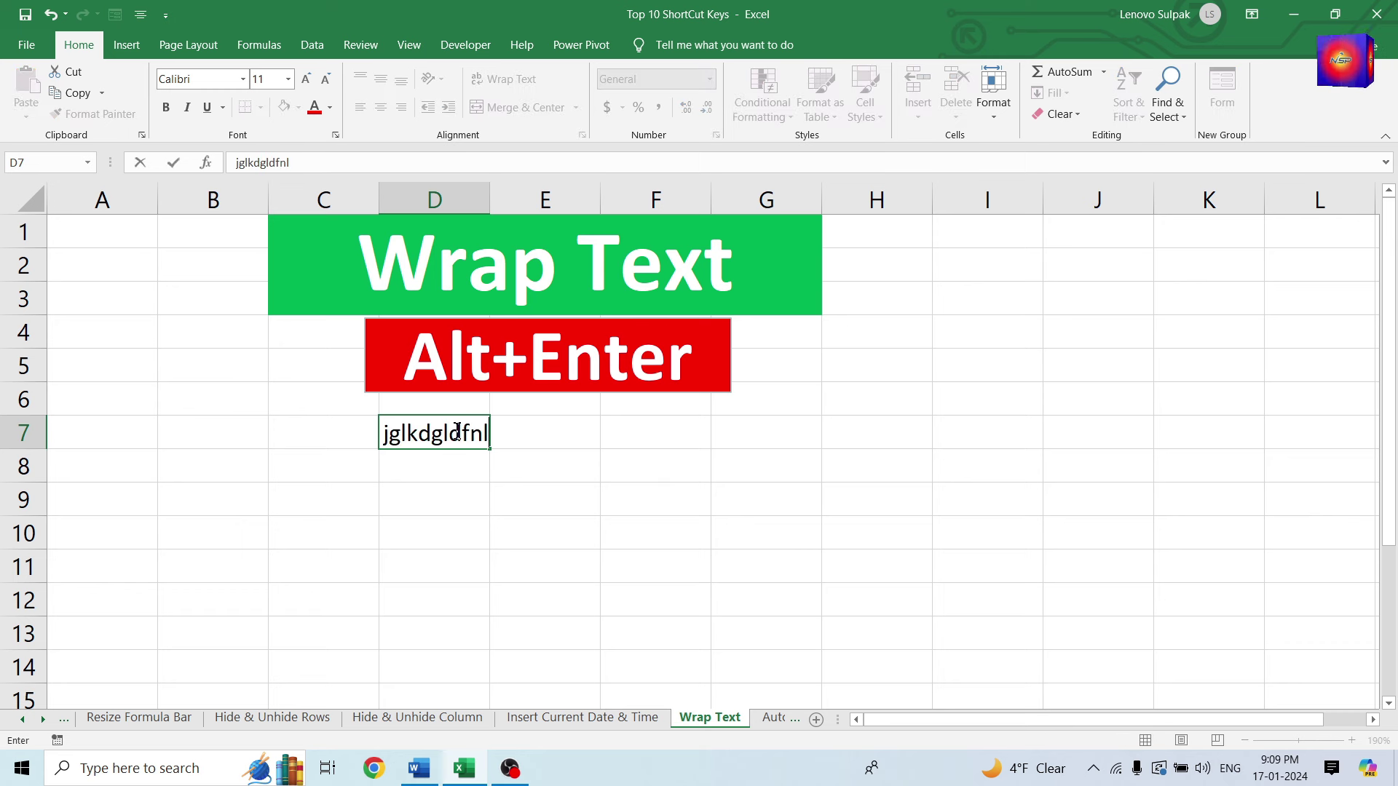
{"action": "type", "text": "lklknflgknfdlkgnflkfnglfn"}
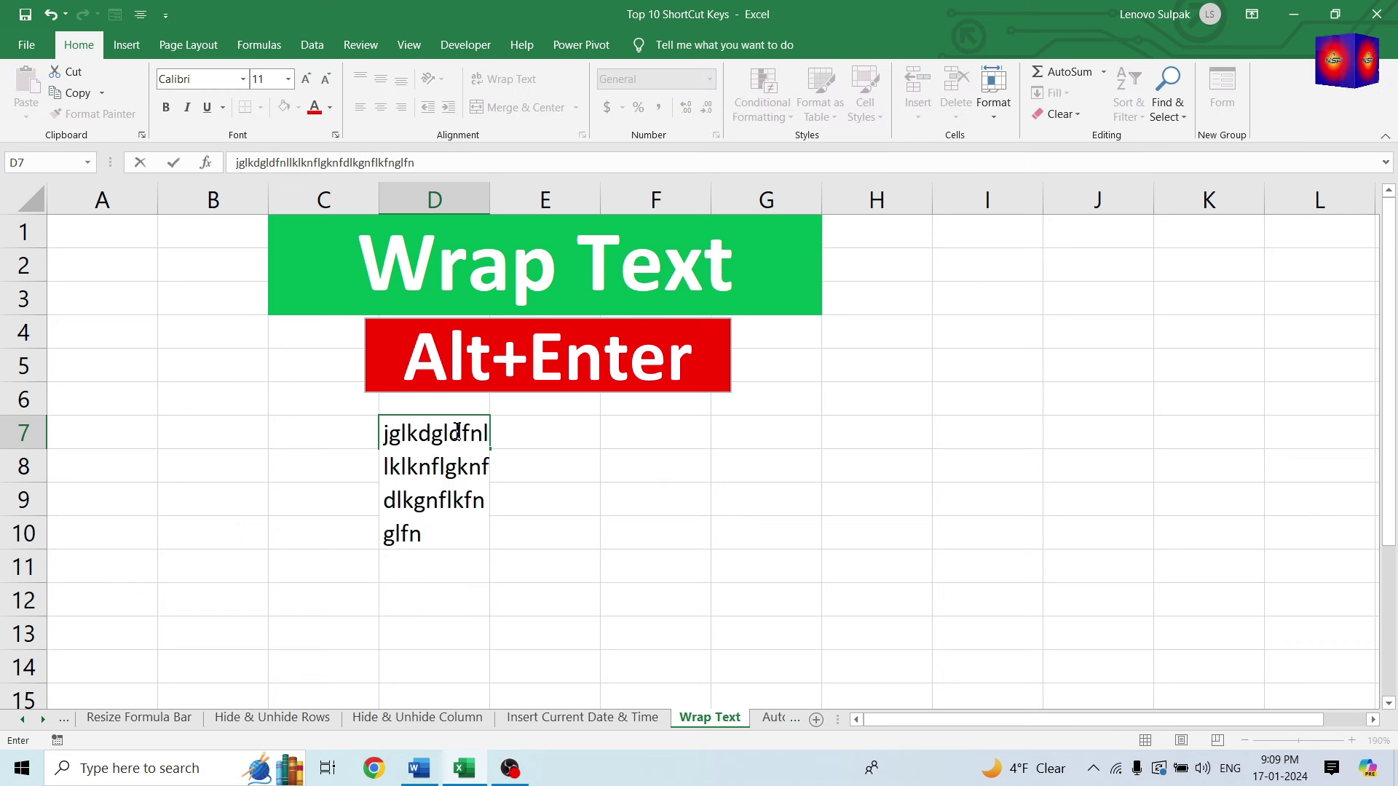
{"action": "left_click", "coordinate": [686, 430]}
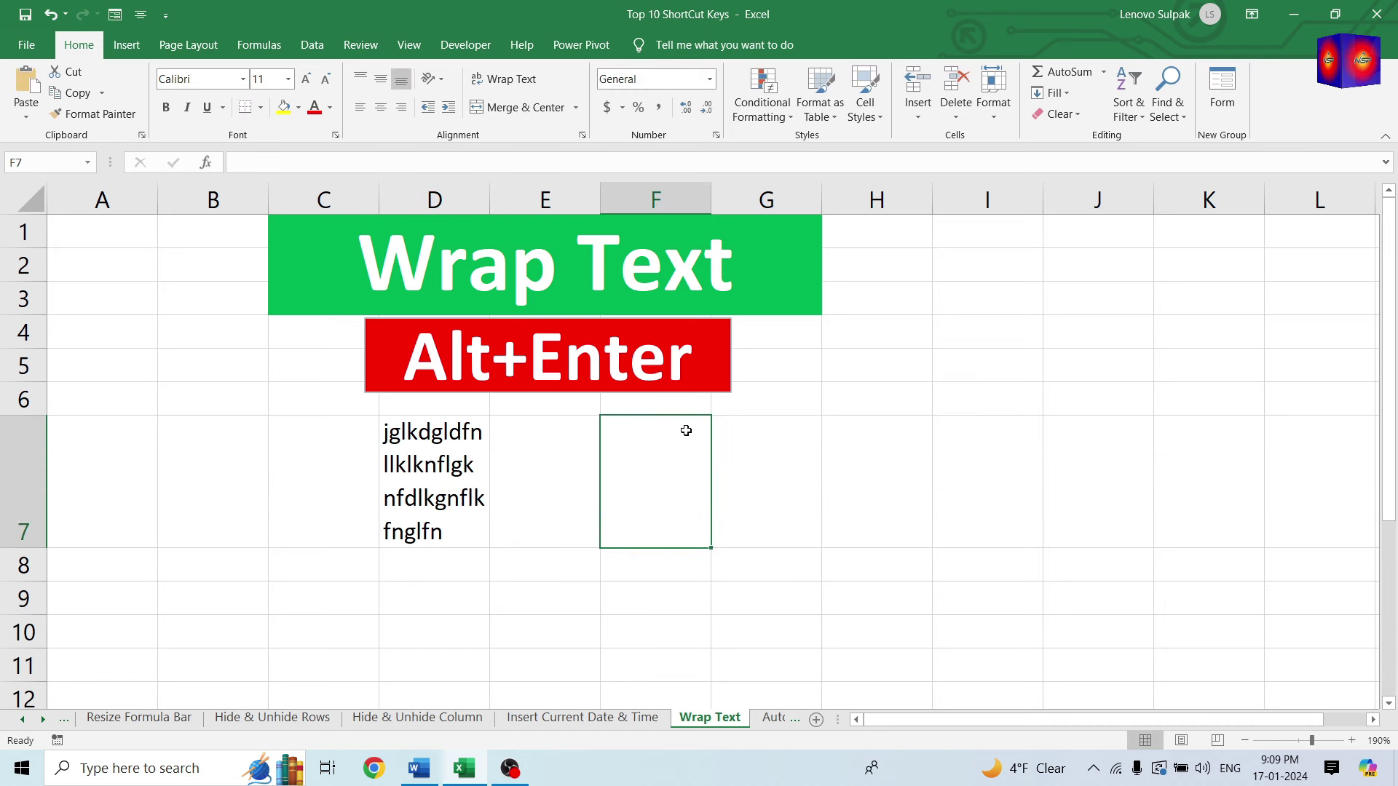
{"action": "key", "text": "ctrl+z"}
{"action": "left_click", "coordinate": [507, 506]}
{"action": "type", "text": "gfg"}
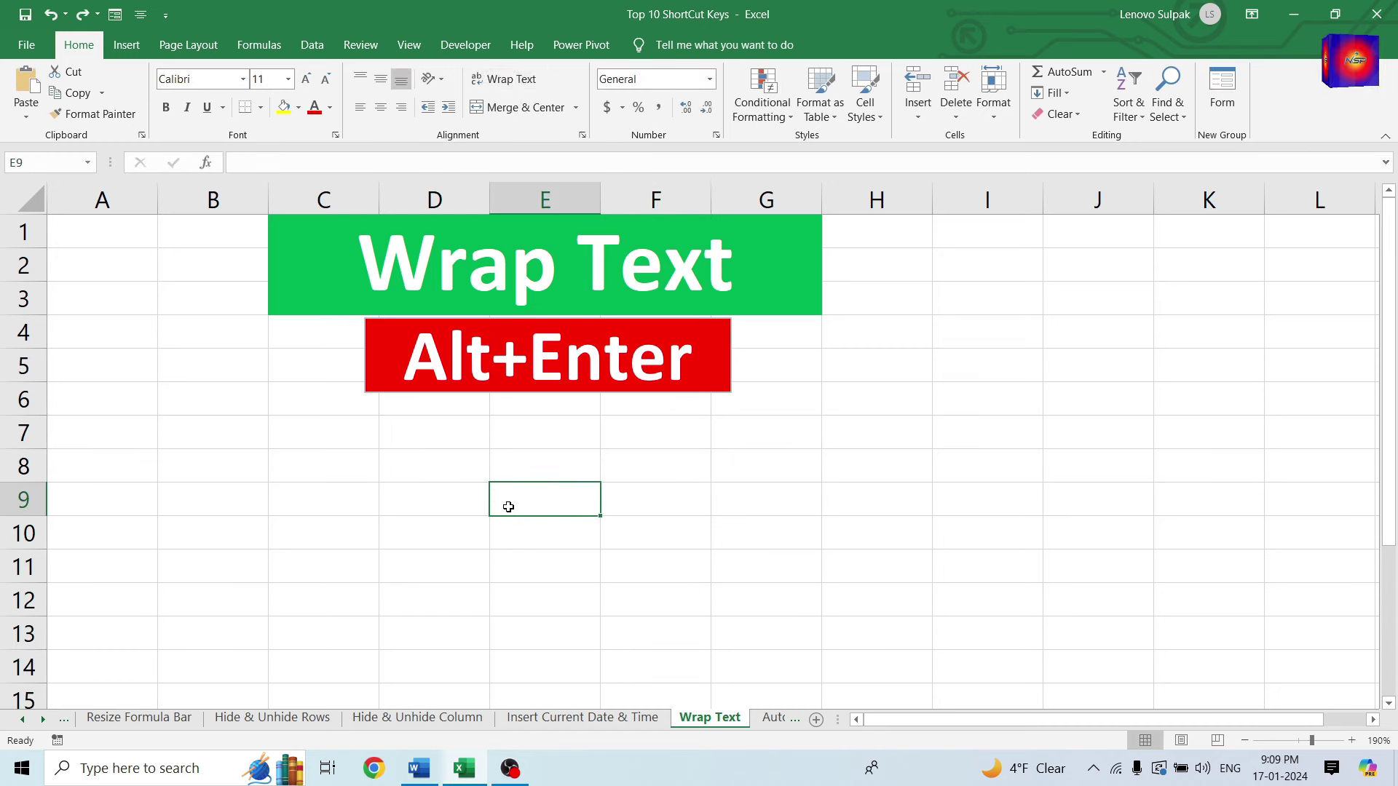
{"action": "type", "text": "fgfgggfdgdfgfdg"}
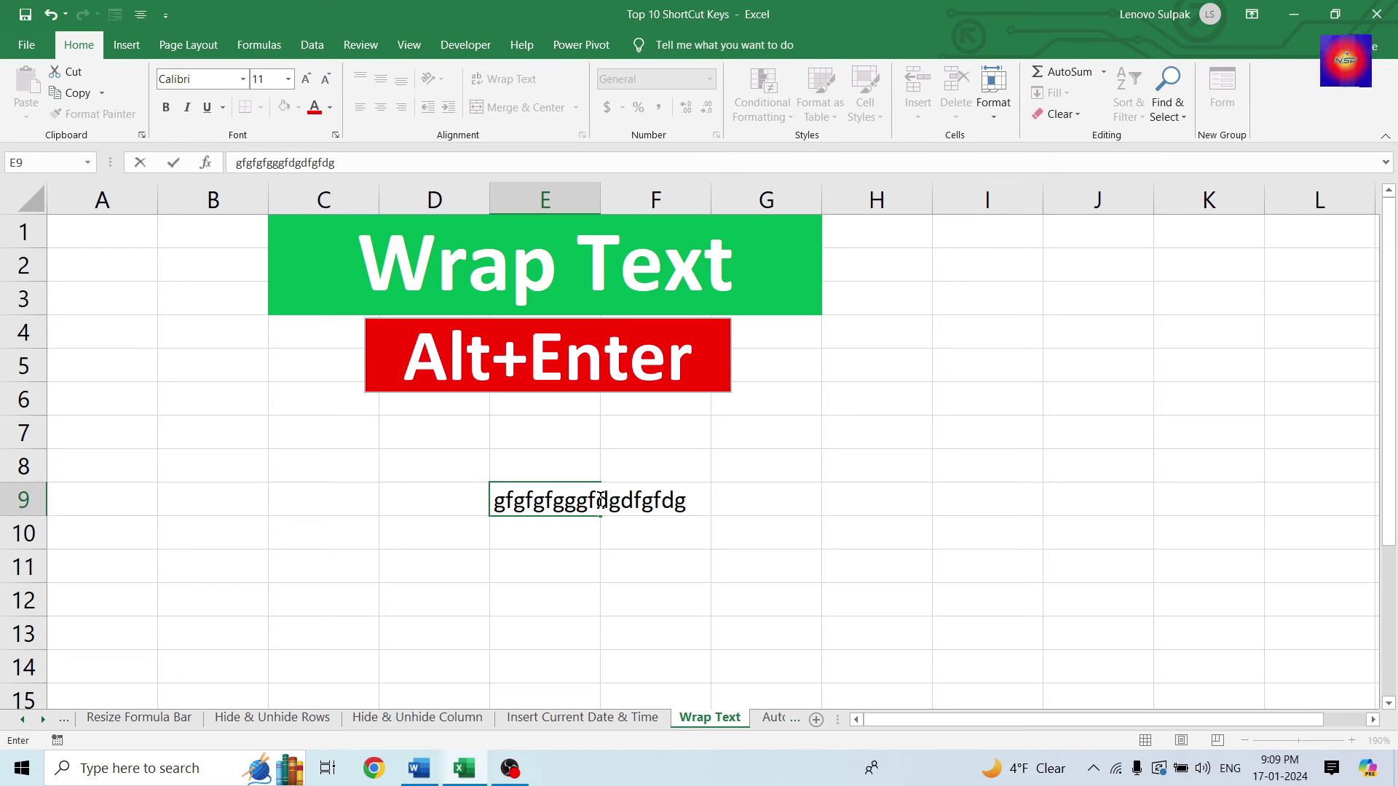
{"action": "key", "text": "alt+Return"}
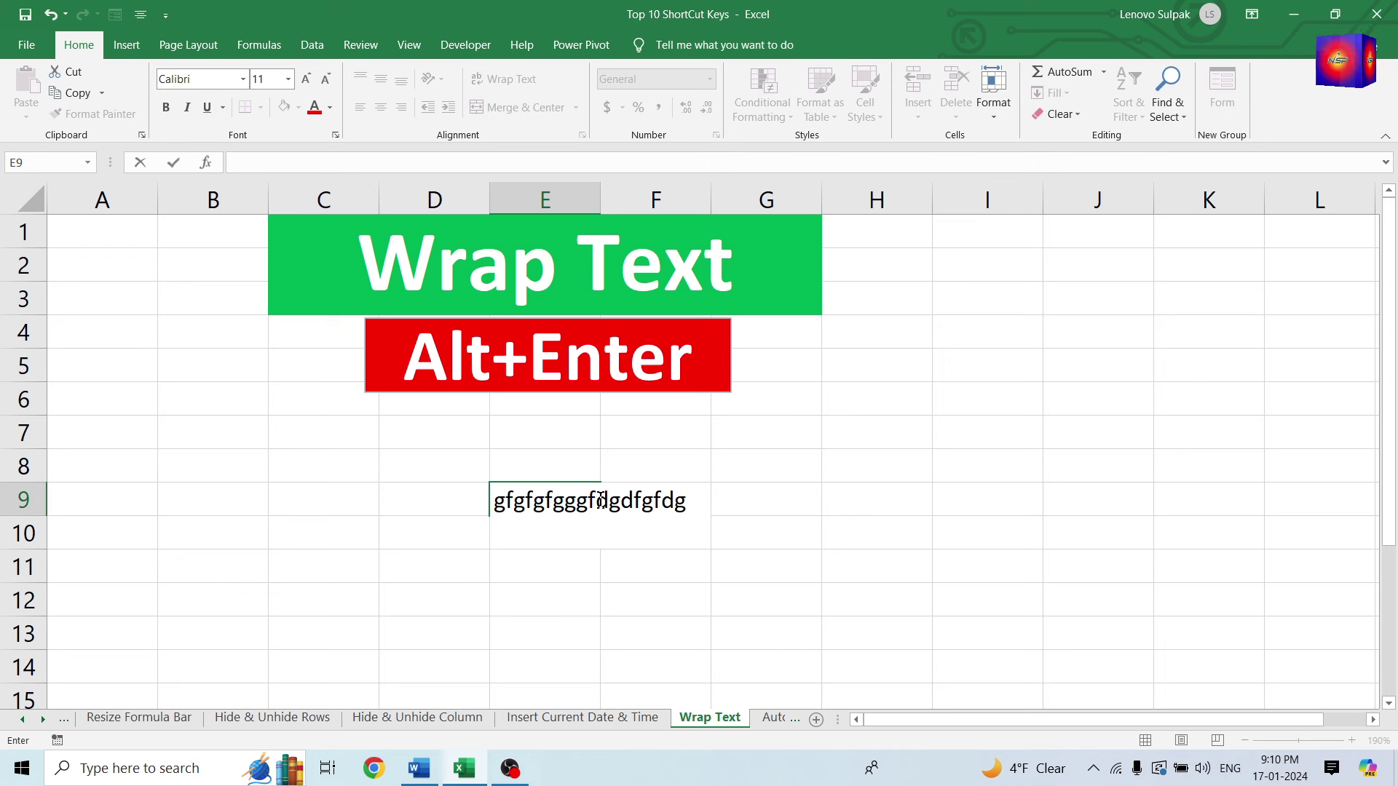
{"action": "type", "text": "isiudids"}
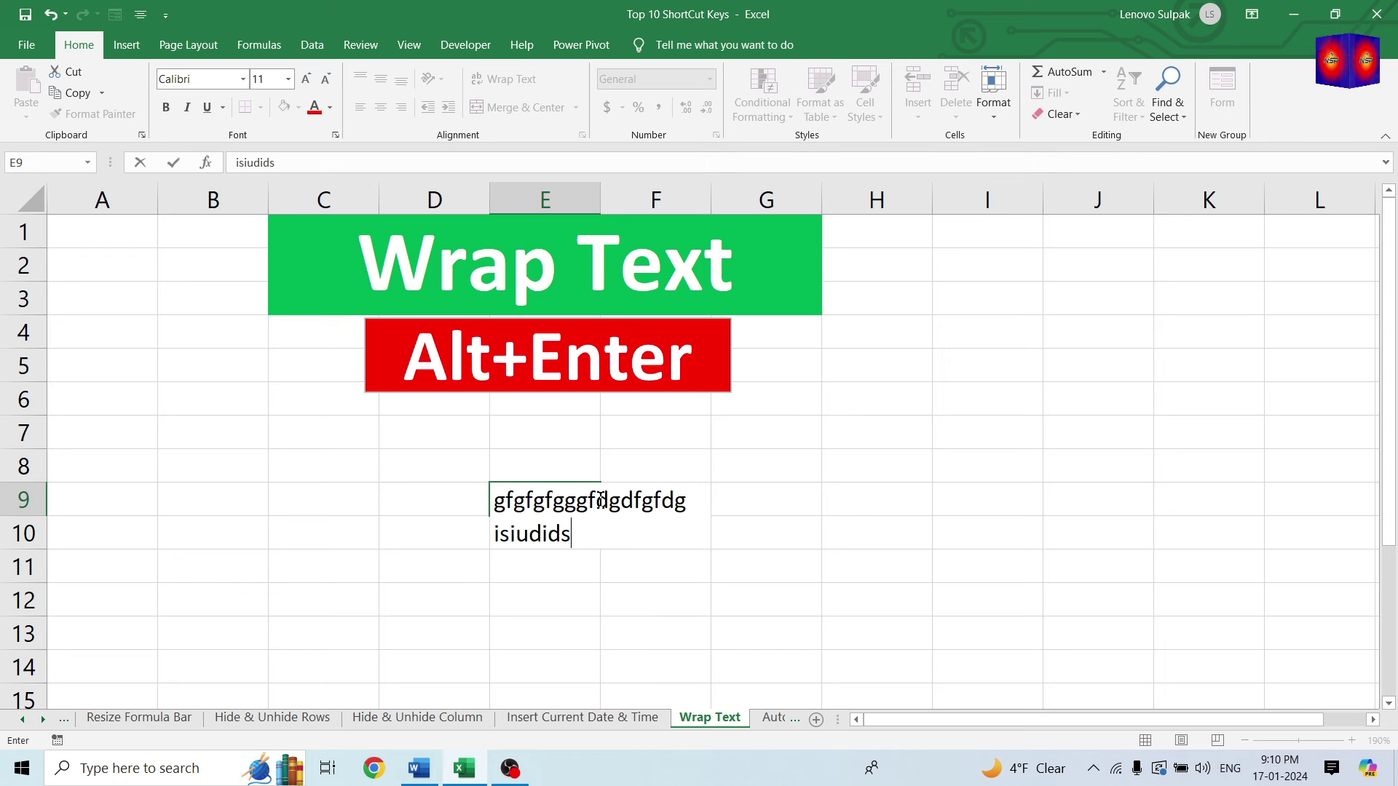
{"action": "left_click", "coordinate": [836, 494]}
{"action": "left_click", "coordinate": [502, 533]}
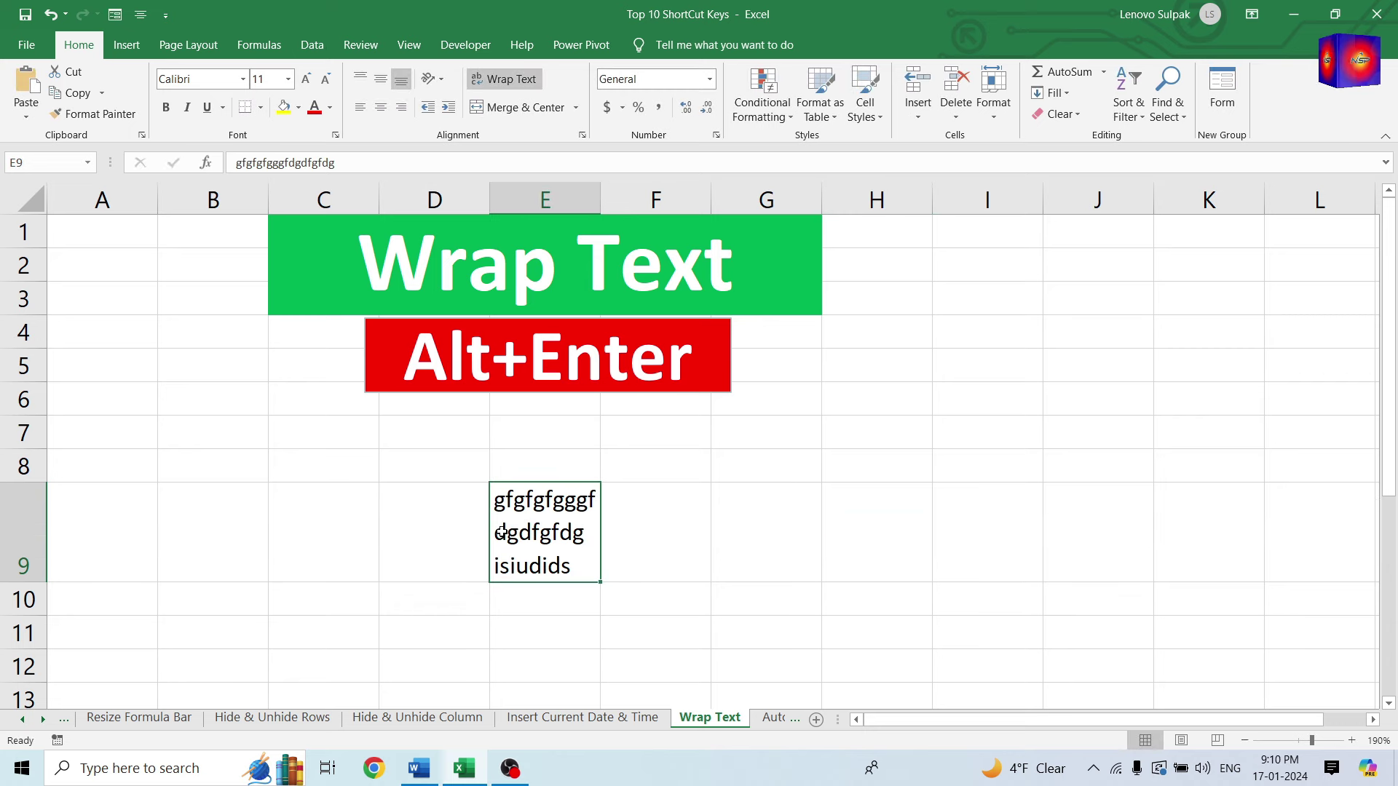
{"action": "key", "text": "ctrl+z"}
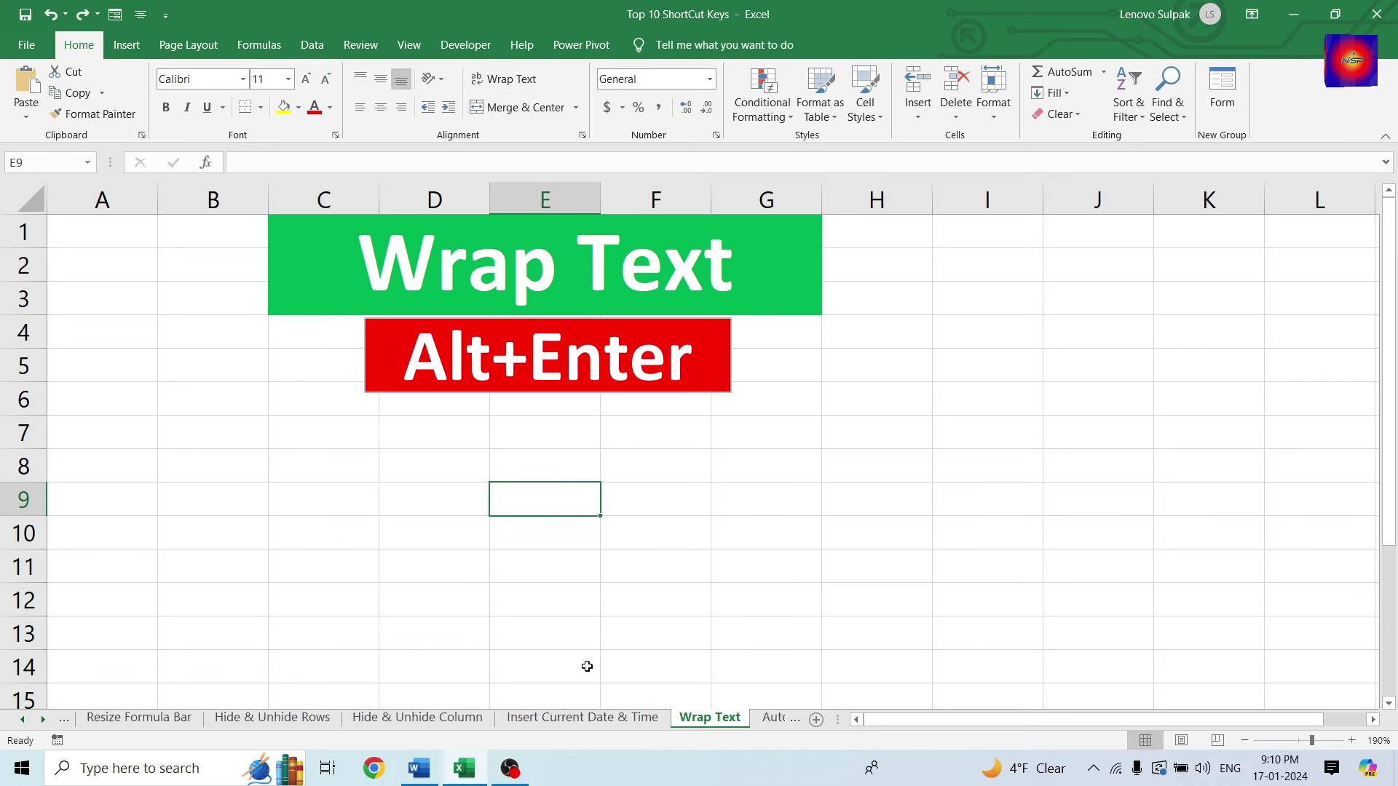
On the Autofit Column width sheet, select the marks table C7:J13 through the Total column
{"action": "left_click", "coordinate": [776, 717]}
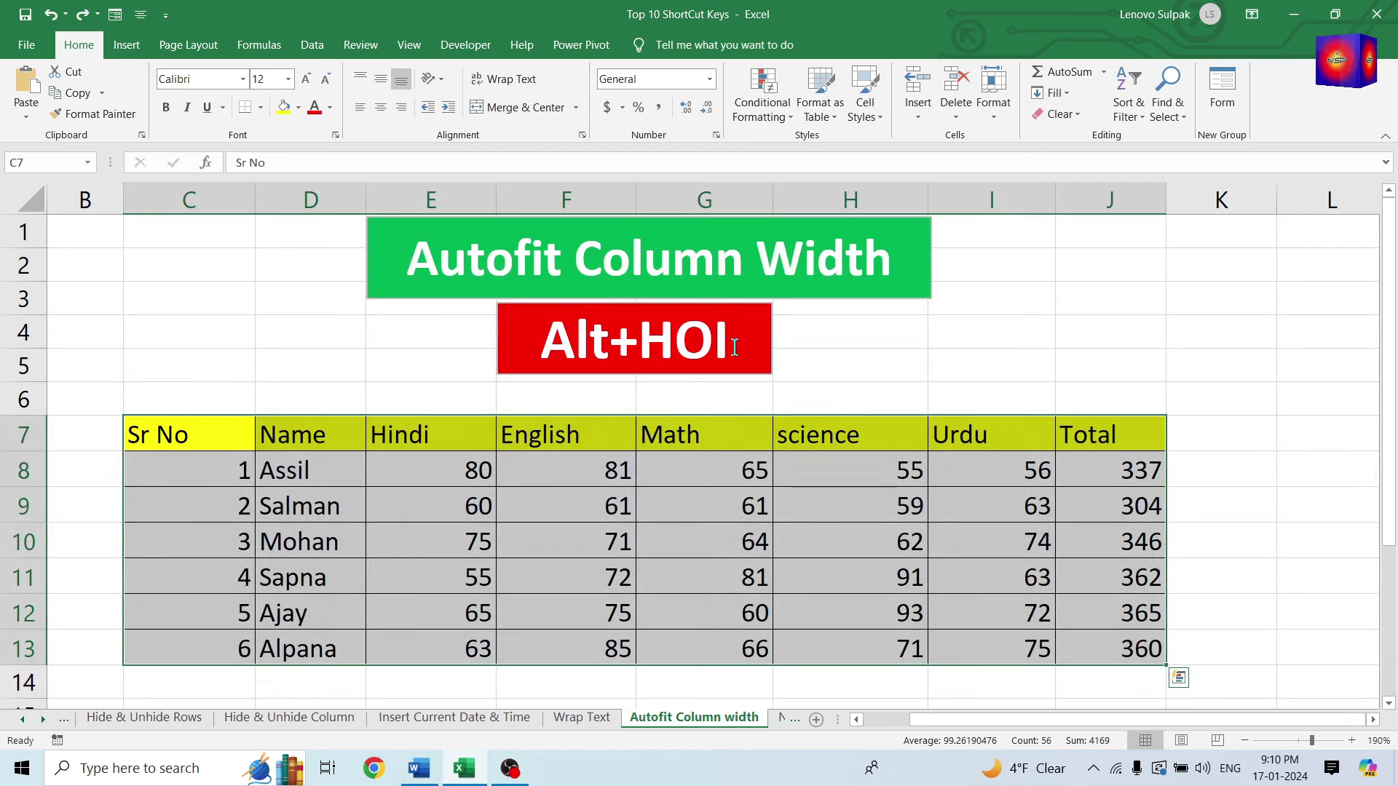
{"action": "left_click", "coordinate": [880, 362]}
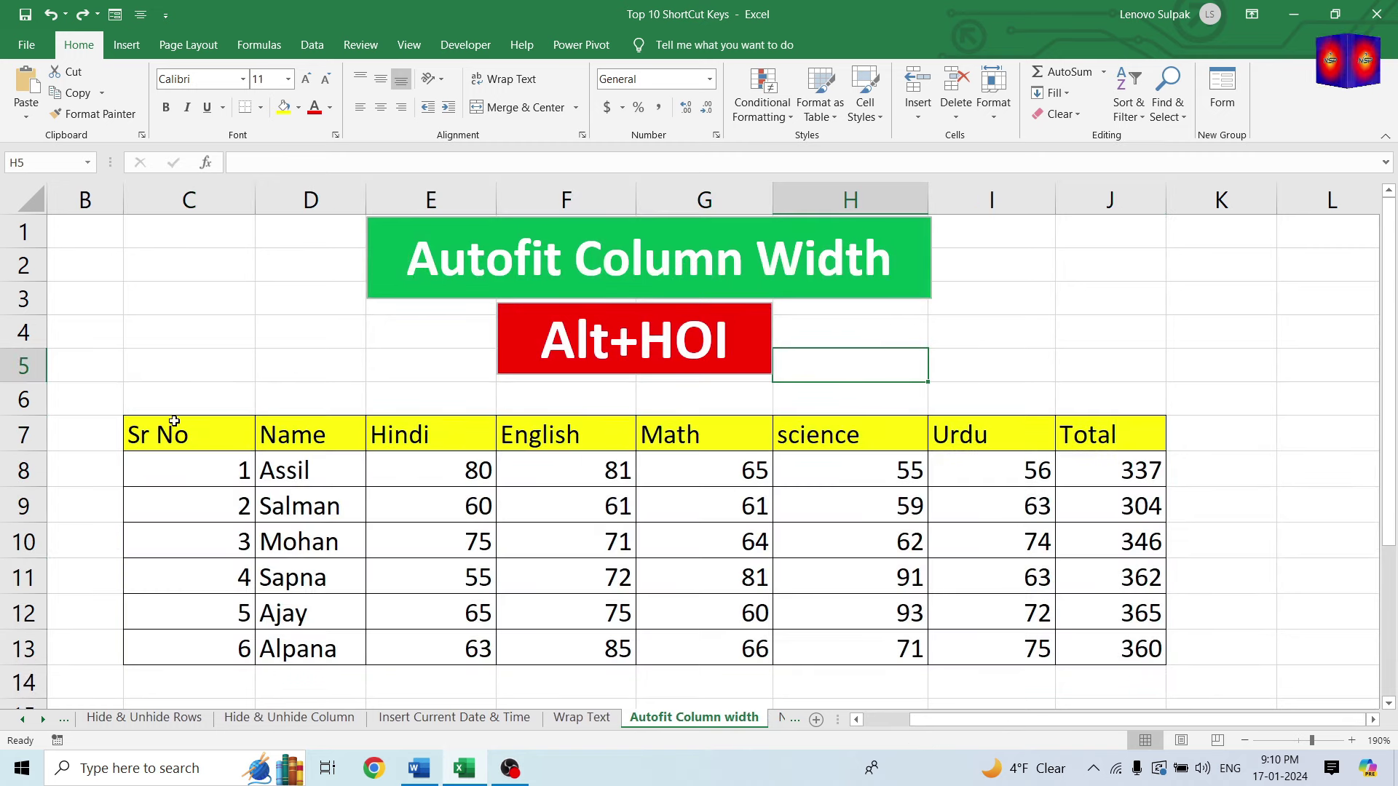
{"action": "mouse_move", "coordinate": [151, 433]}
{"action": "left_mouse_down"}
{"action": "mouse_move", "coordinate": [370, 554]}
{"action": "mouse_move", "coordinate": [1067, 651]}
{"action": "left_mouse_up"}
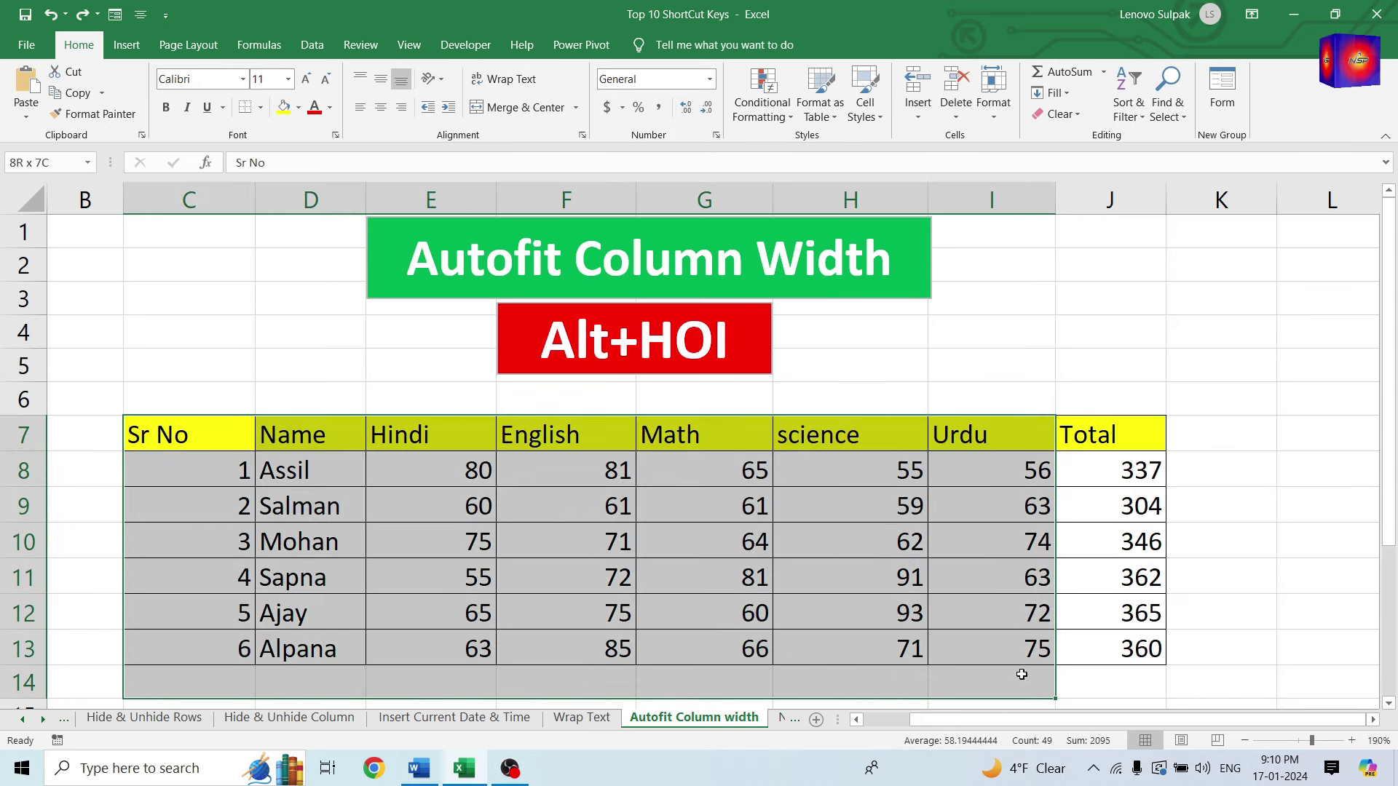
{"action": "left_click", "coordinate": [666, 543]}
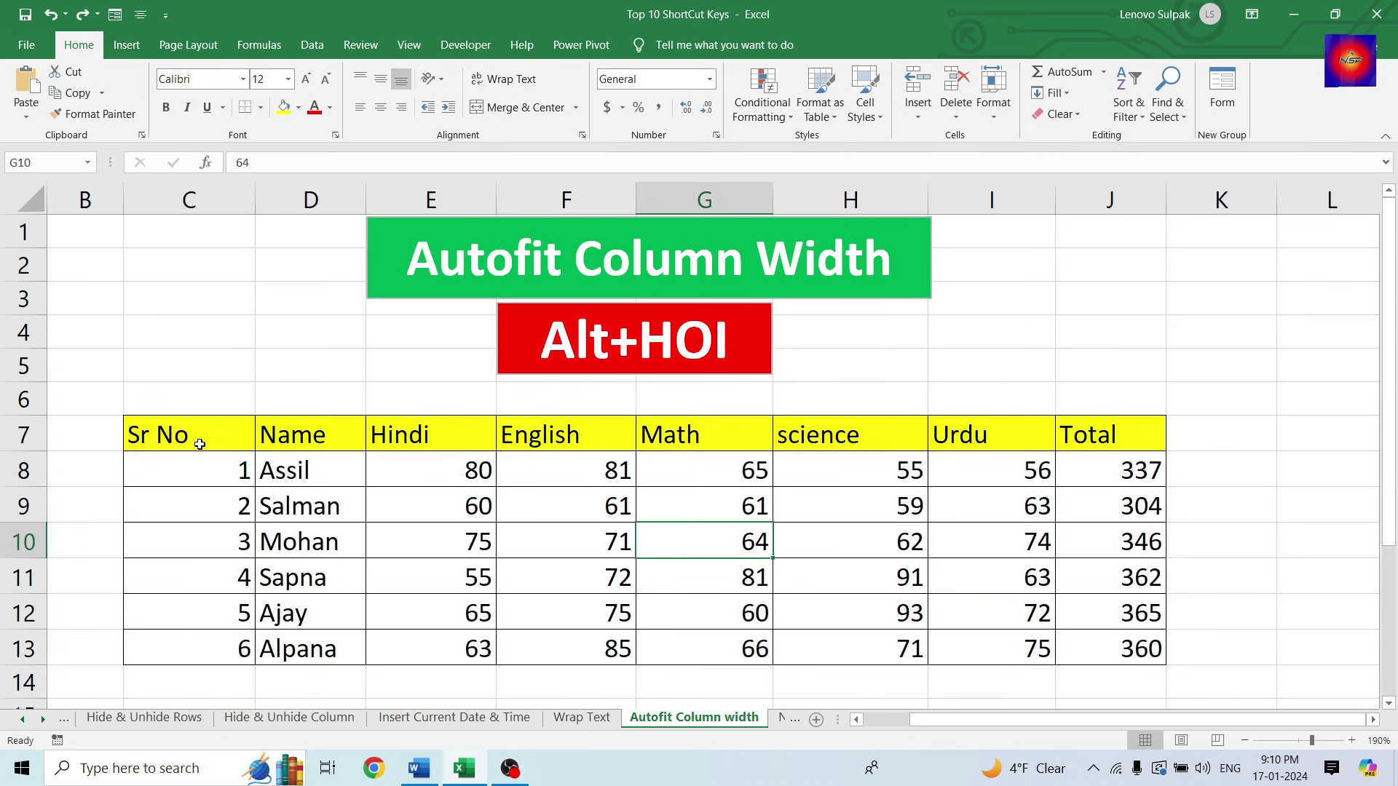
{"action": "left_click", "coordinate": [163, 434]}
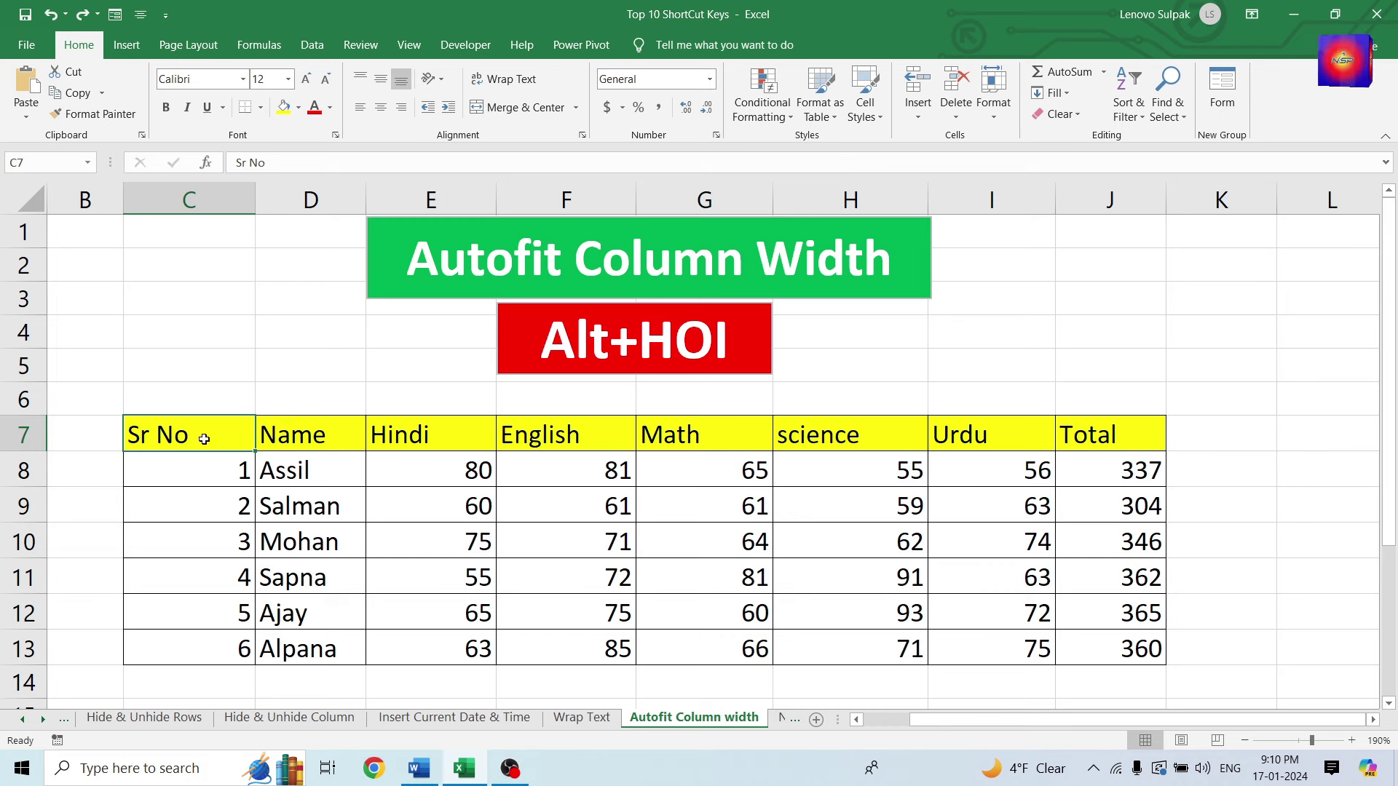
{"action": "left_click_drag", "start_coordinate": [254, 193], "coordinate": [251, 220]}
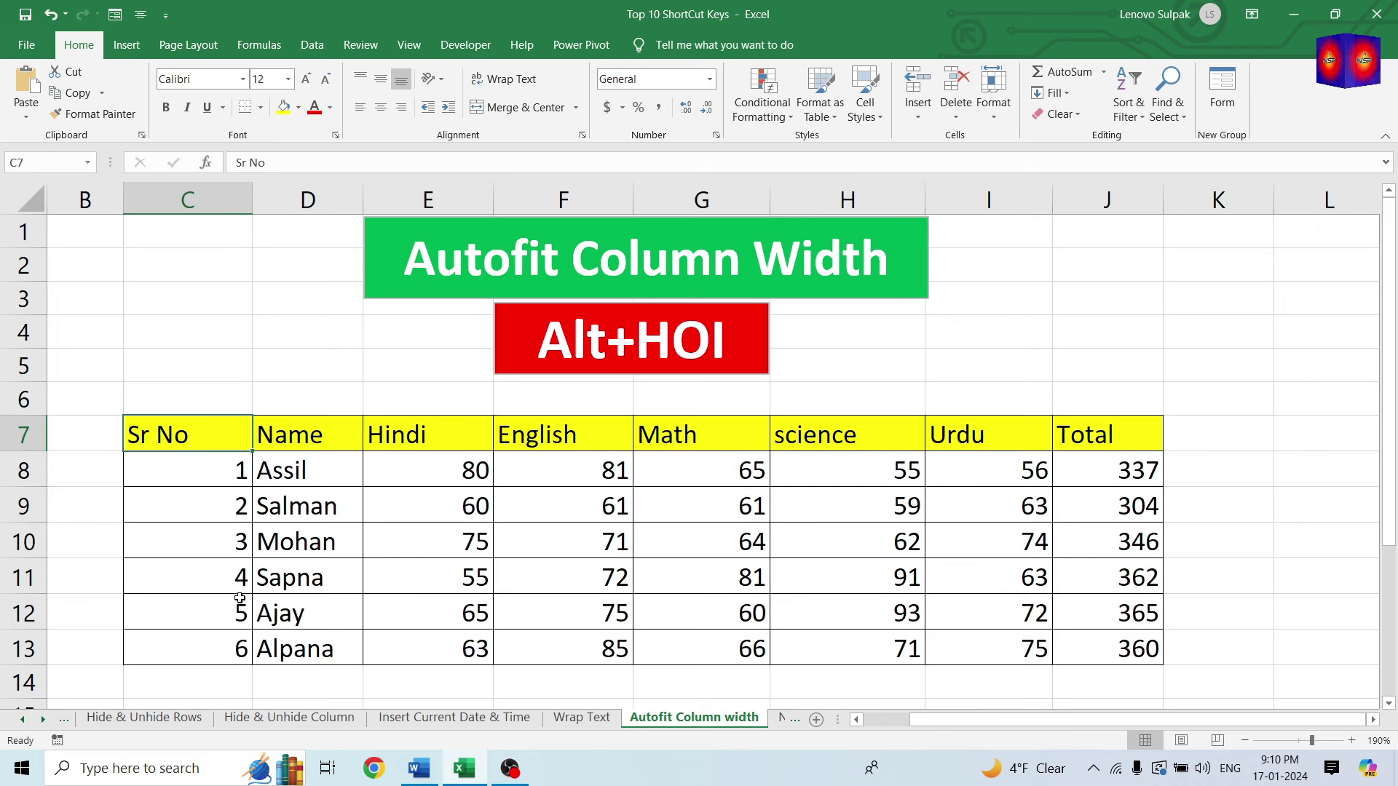
{"action": "left_click", "coordinate": [704, 459]}
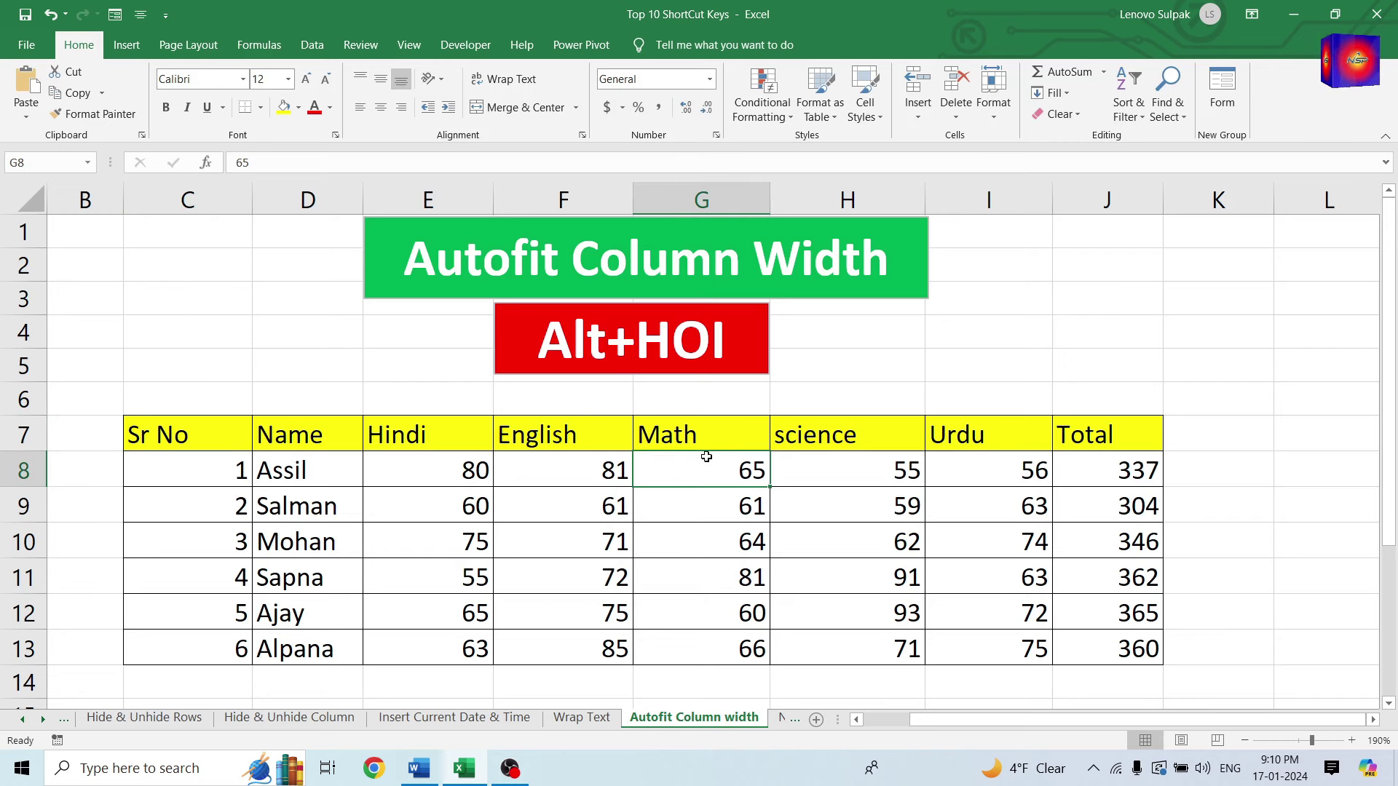
{"action": "left_click_drag", "start_coordinate": [138, 441], "coordinate": [1092, 640]}
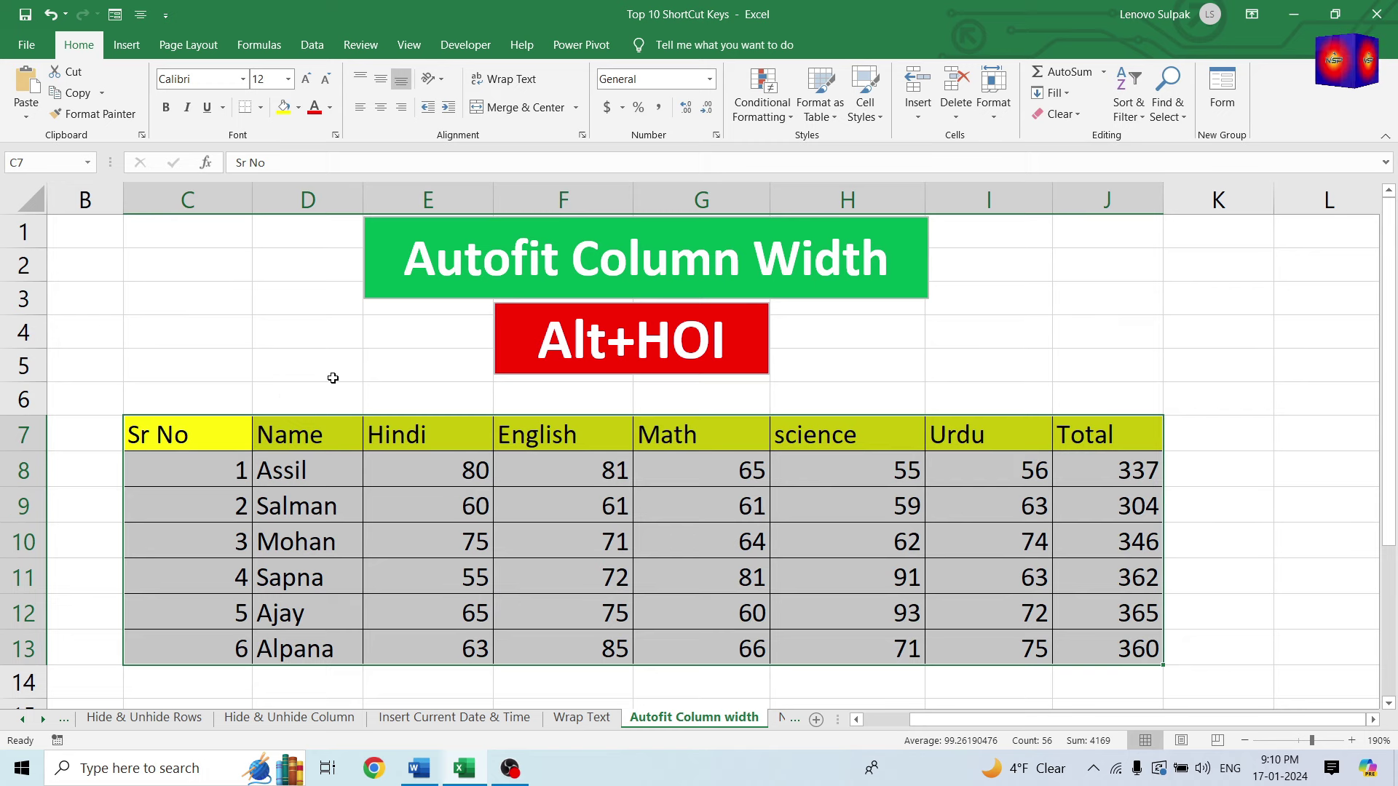
{"action": "left_click", "coordinate": [320, 407]}
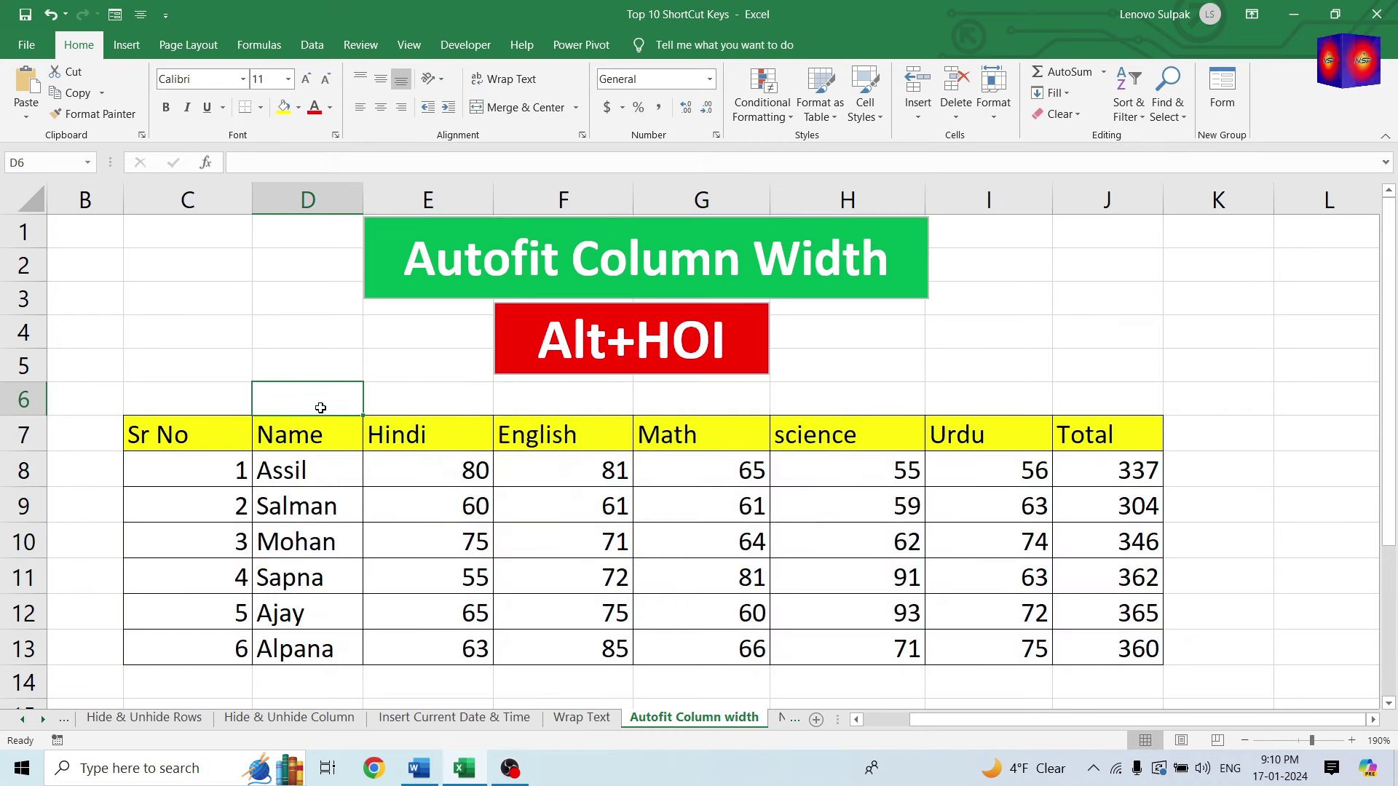
{"action": "mouse_move", "coordinate": [189, 428]}
{"action": "left_mouse_down"}
{"action": "mouse_move", "coordinate": [248, 429]}
{"action": "mouse_move", "coordinate": [255, 555]}
{"action": "mouse_move", "coordinate": [957, 641]}
{"action": "left_mouse_up"}
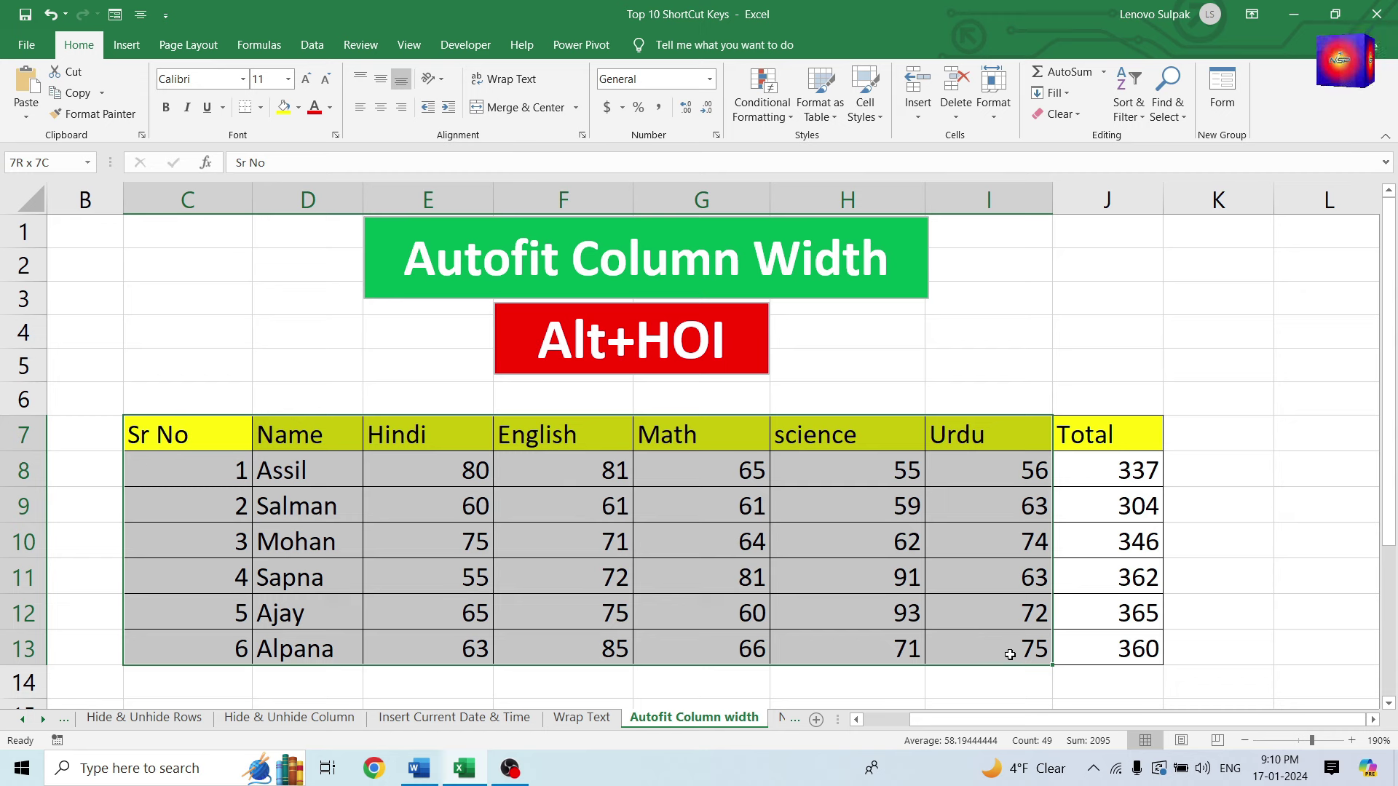
{"action": "left_click_drag", "start_coordinate": [1016, 656], "coordinate": [1074, 656]}
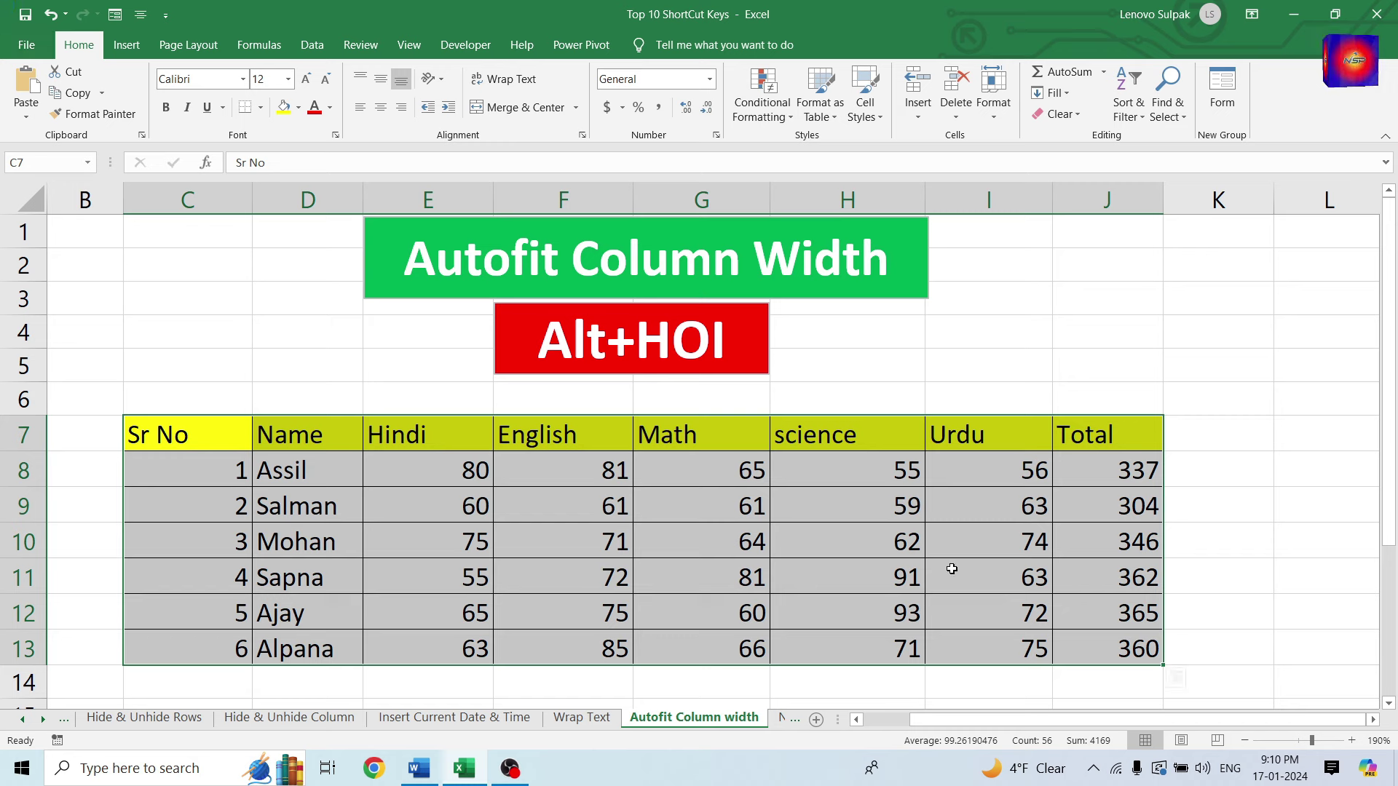
Autofit the table's column widths with Alt+H,O,I, then undo it with Ctrl+Z
{"action": "key", "text": "alt"}
{"action": "key", "text": "h"}
{"action": "key", "text": "o"}
{"action": "key", "text": "i"}
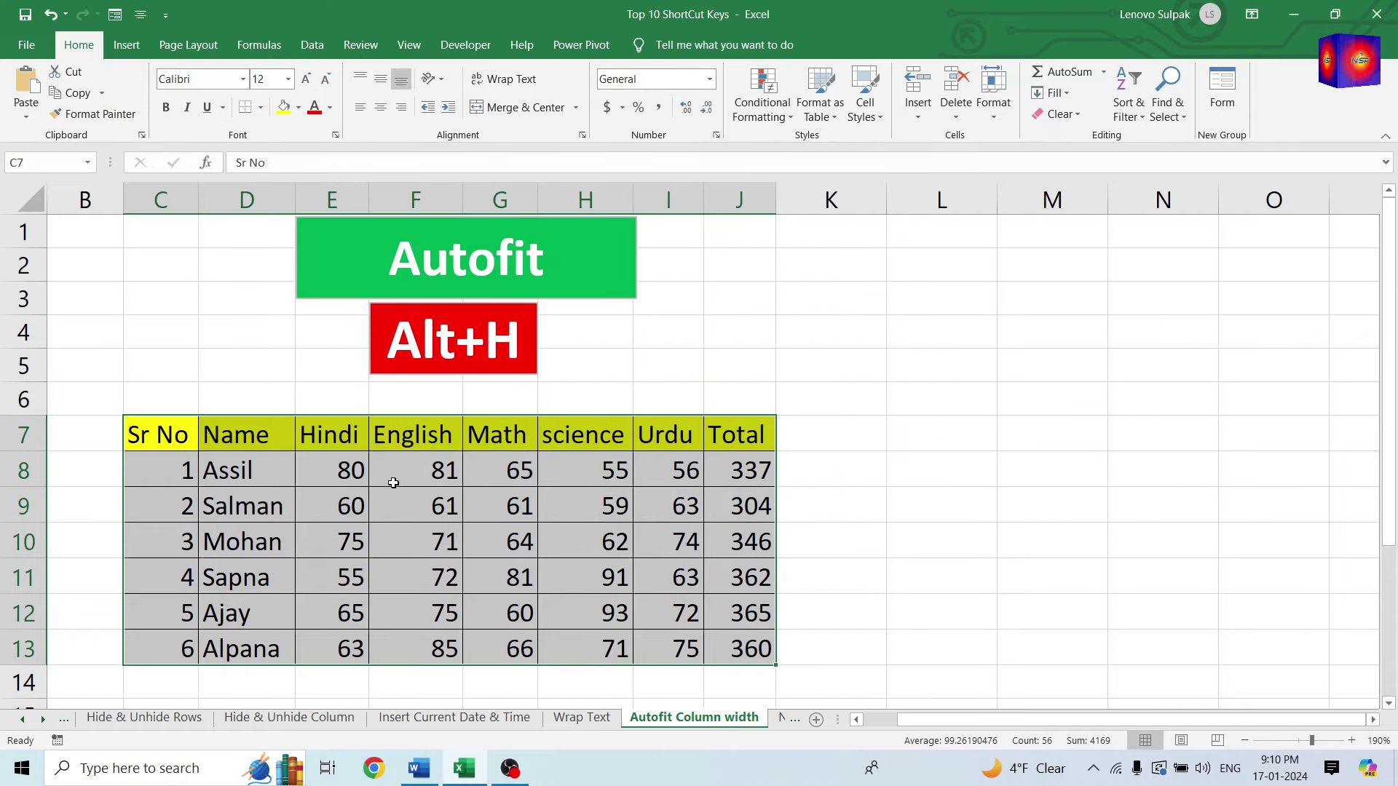
{"action": "key", "text": "ctrl+z"}
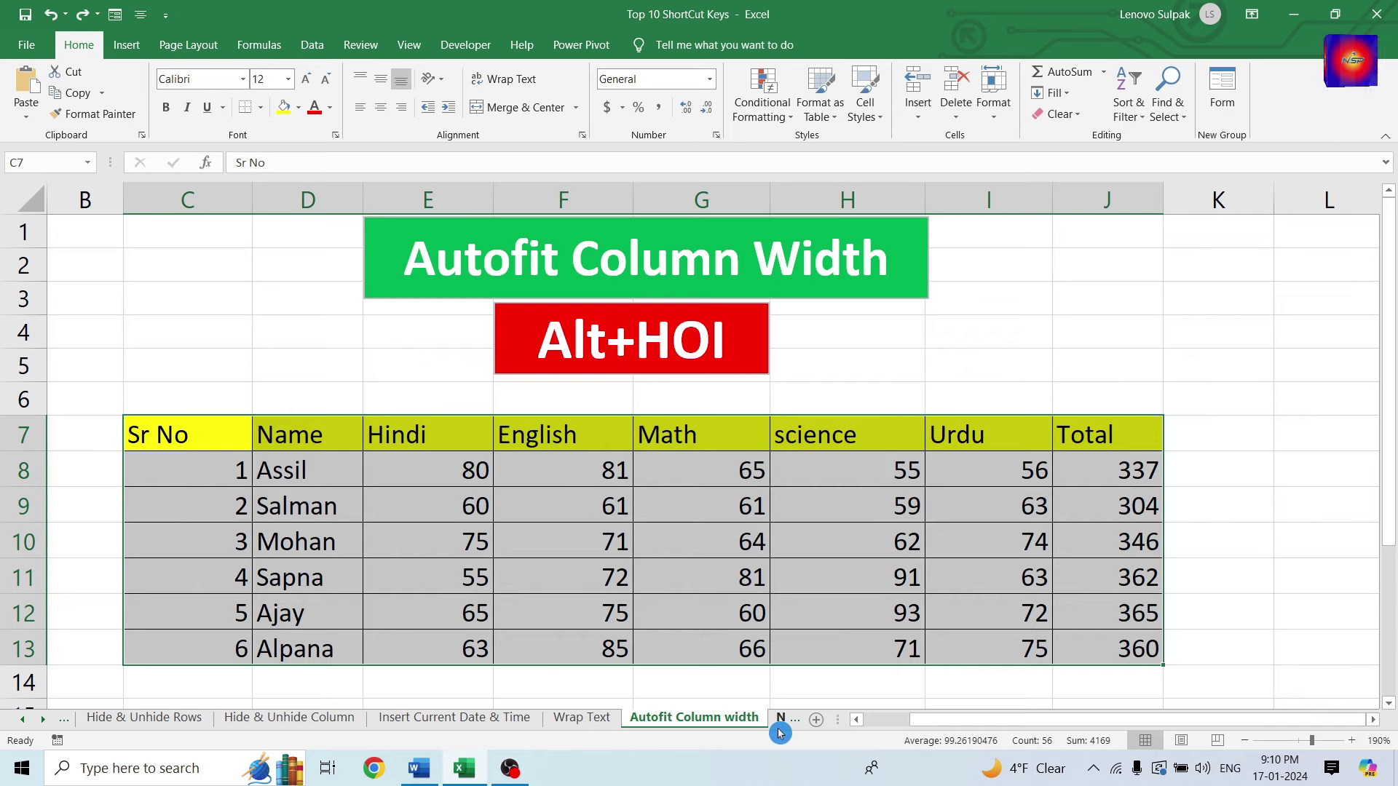
{"action": "left_click", "coordinate": [779, 722]}
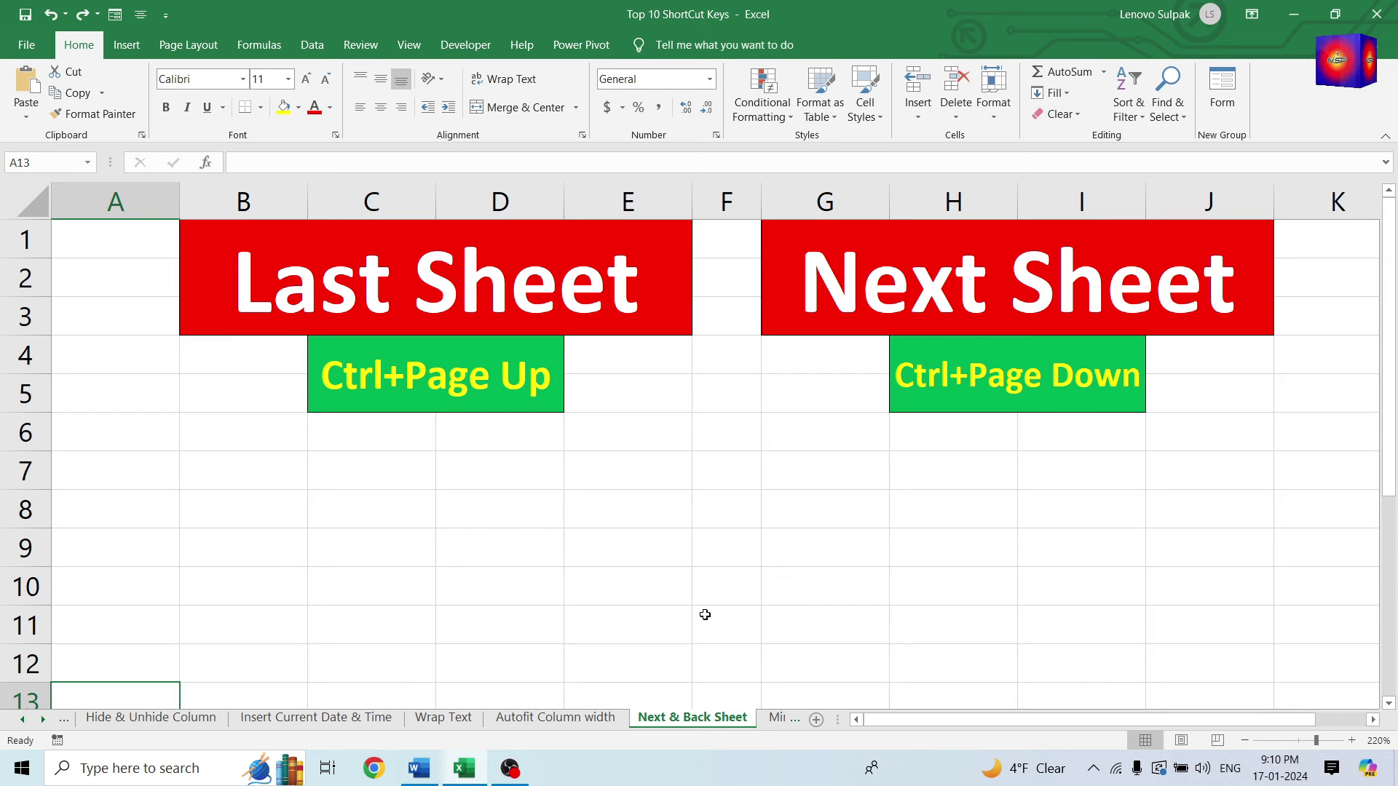
{"action": "left_click", "coordinate": [511, 555]}
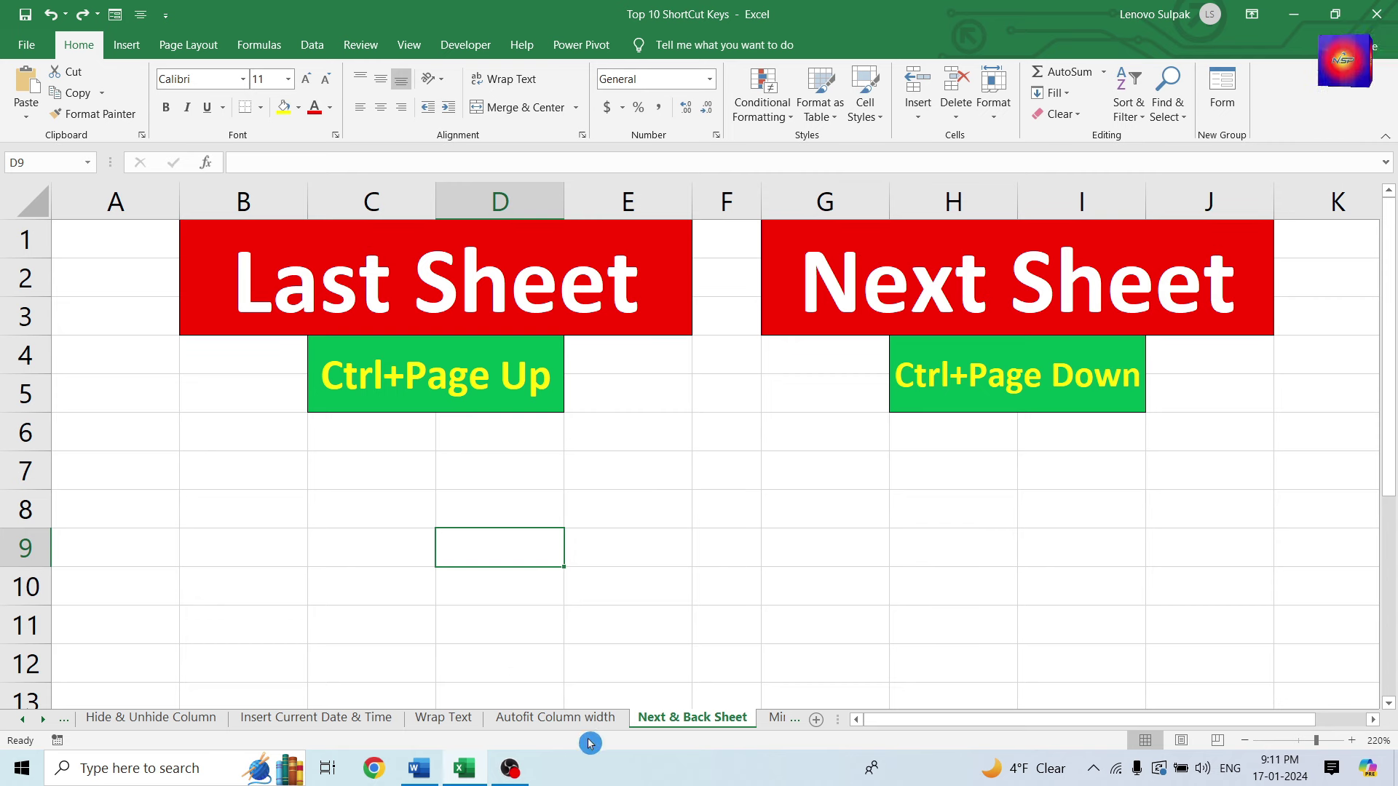
{"action": "left_click", "coordinate": [551, 718]}
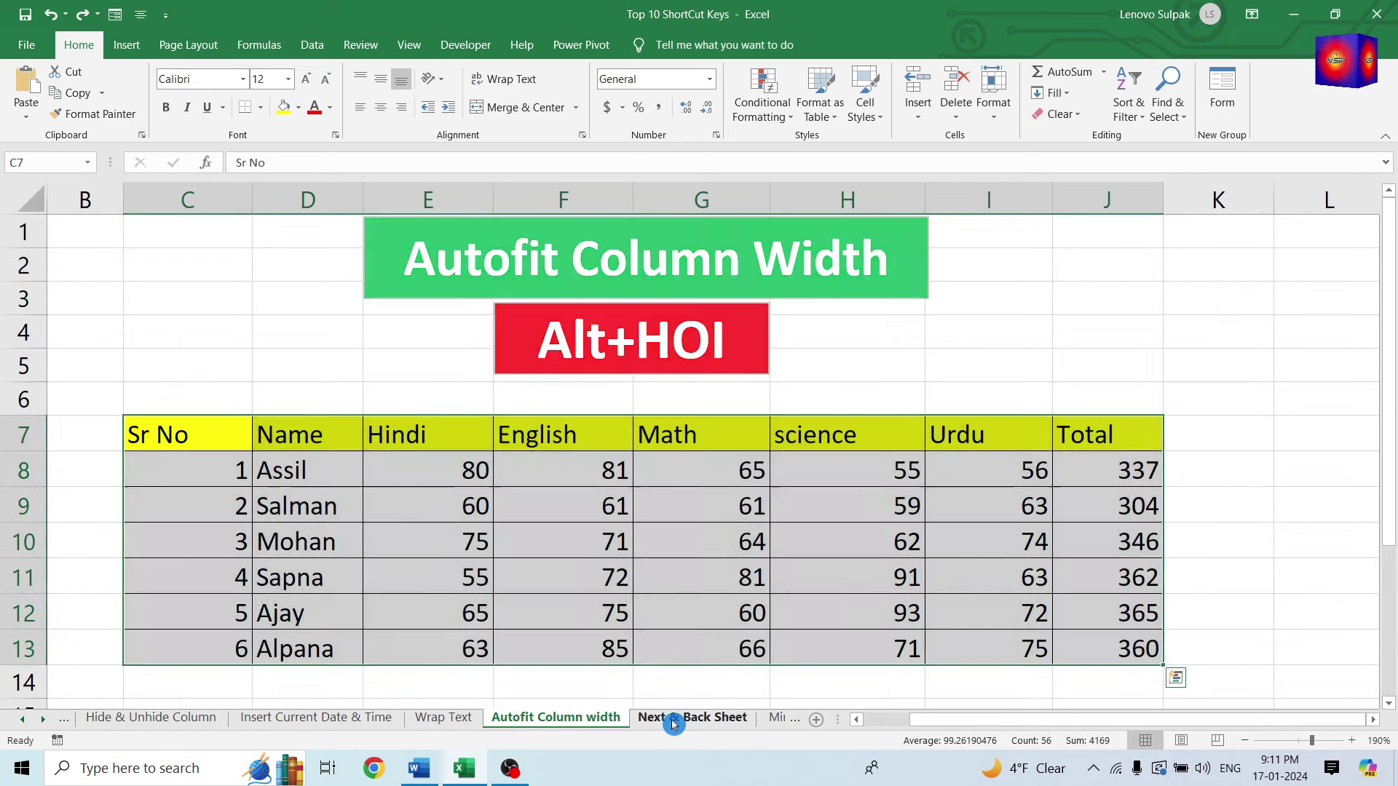
{"action": "left_click", "coordinate": [673, 721]}
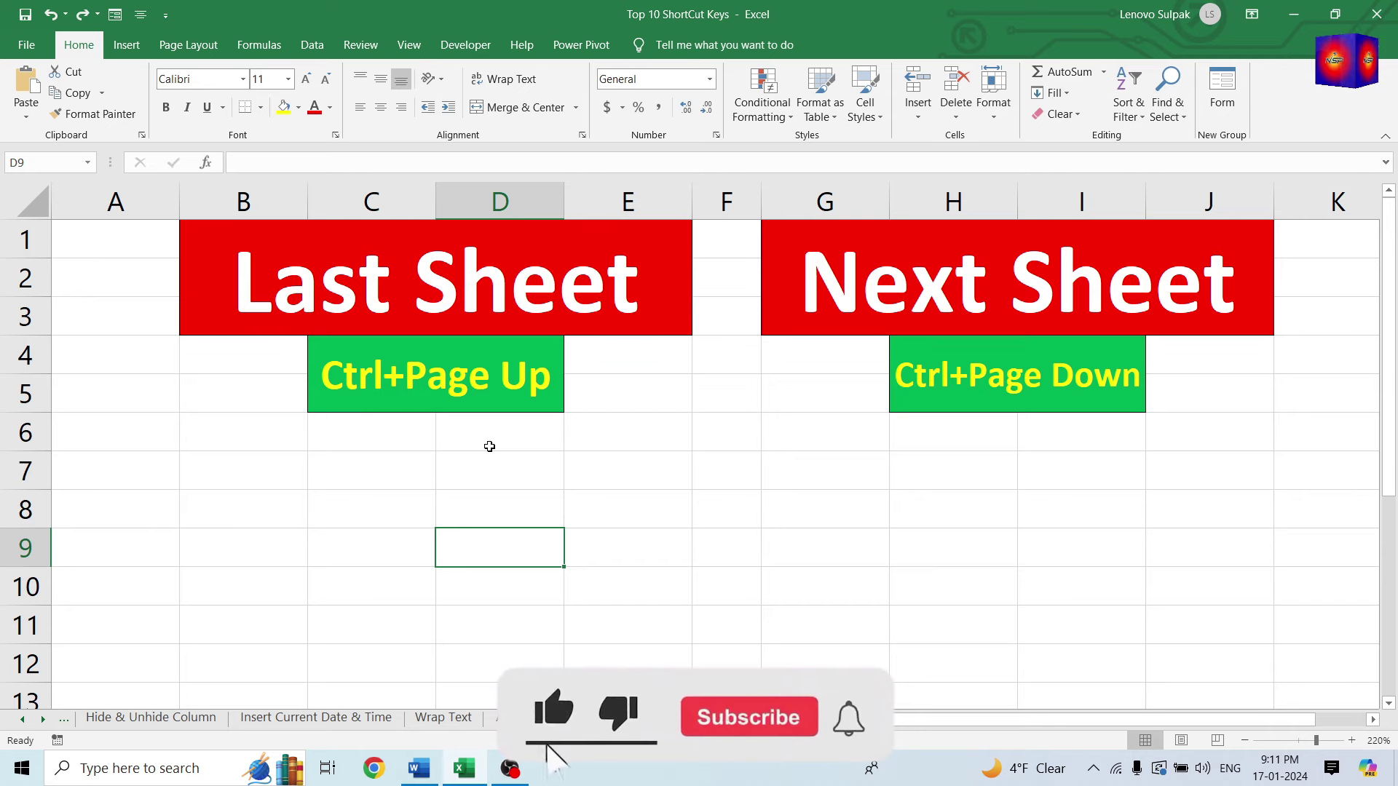
{"action": "key", "text": "ctrl+Page_Up"}
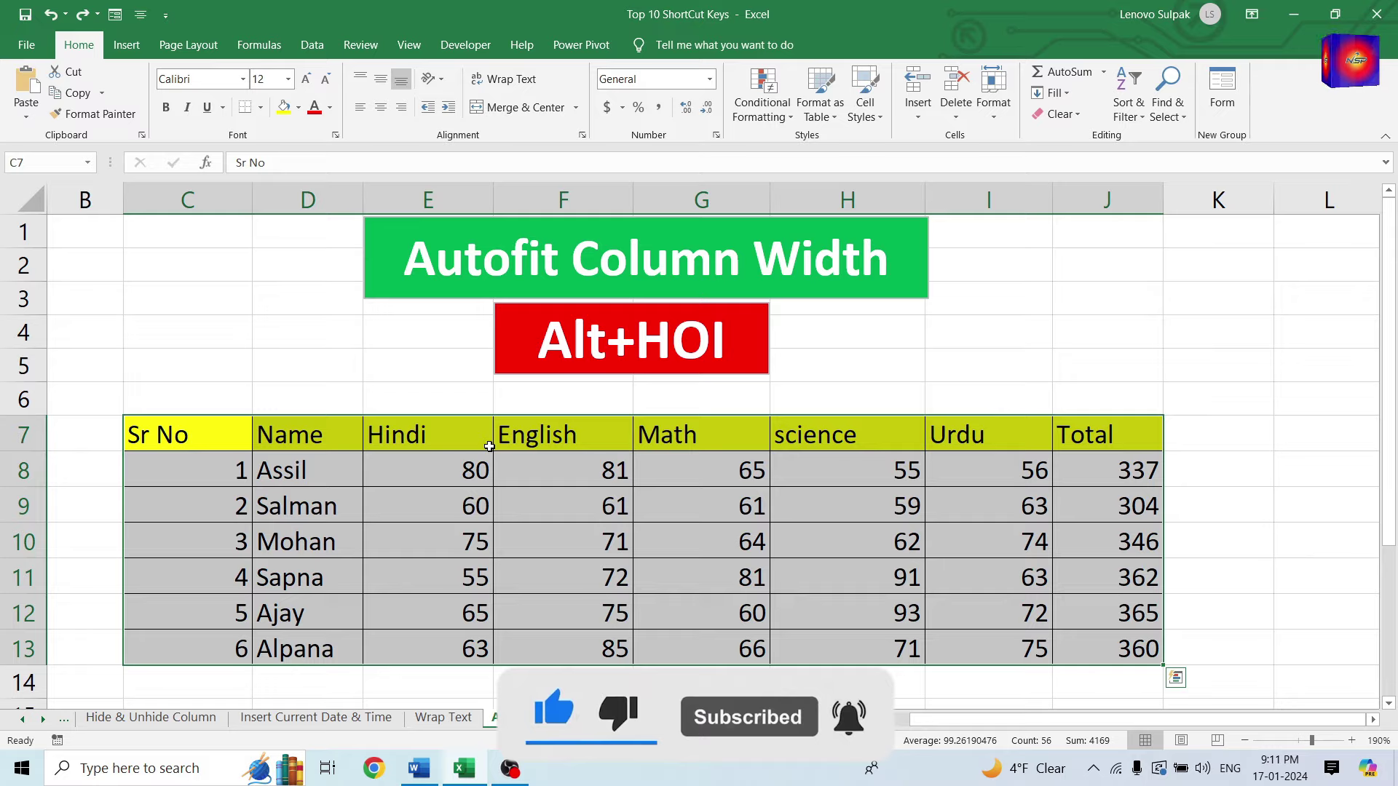
{"action": "key", "text": "ctrl+Page_Up"}
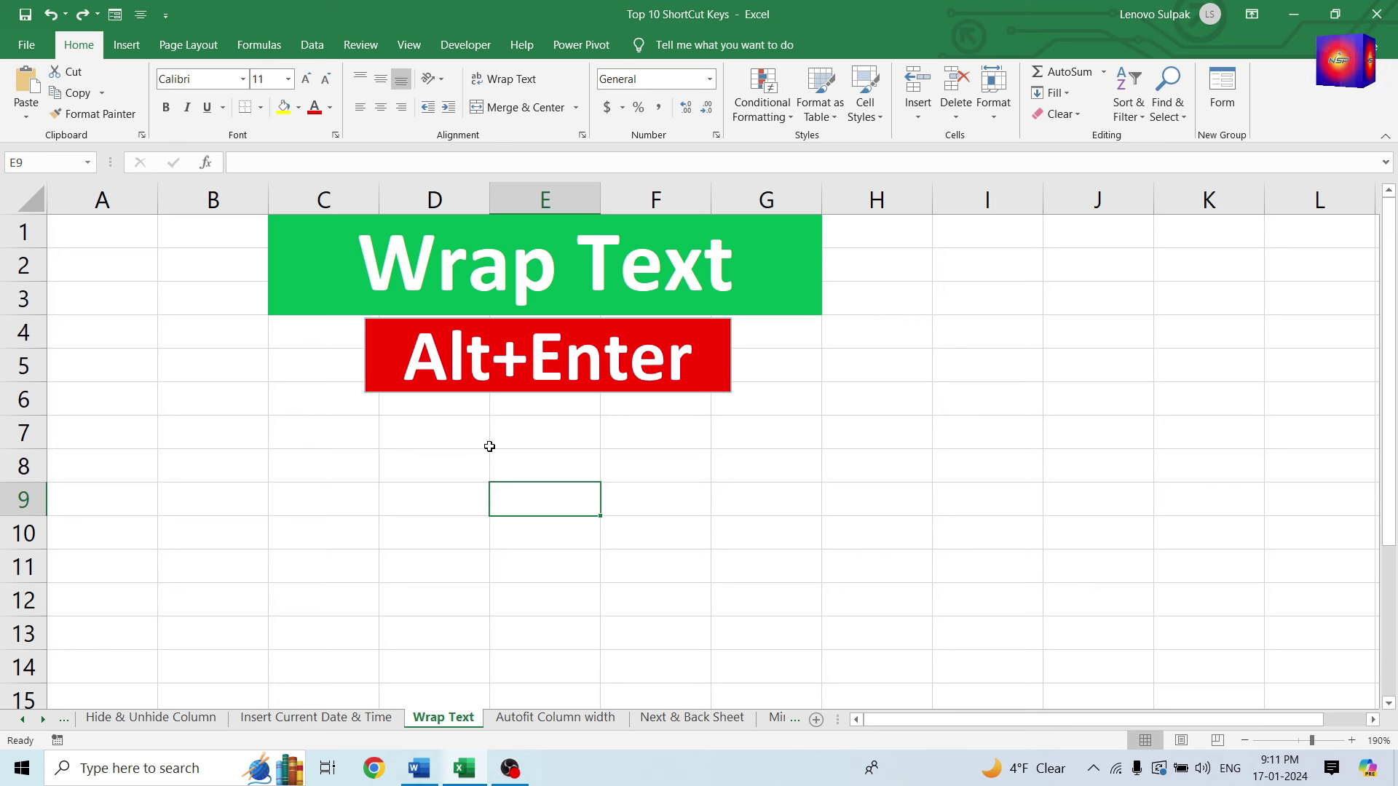
{"action": "key", "text": "ctrl+Page_Down"}
{"action": "key", "text": "ctrl+Page_Down"}
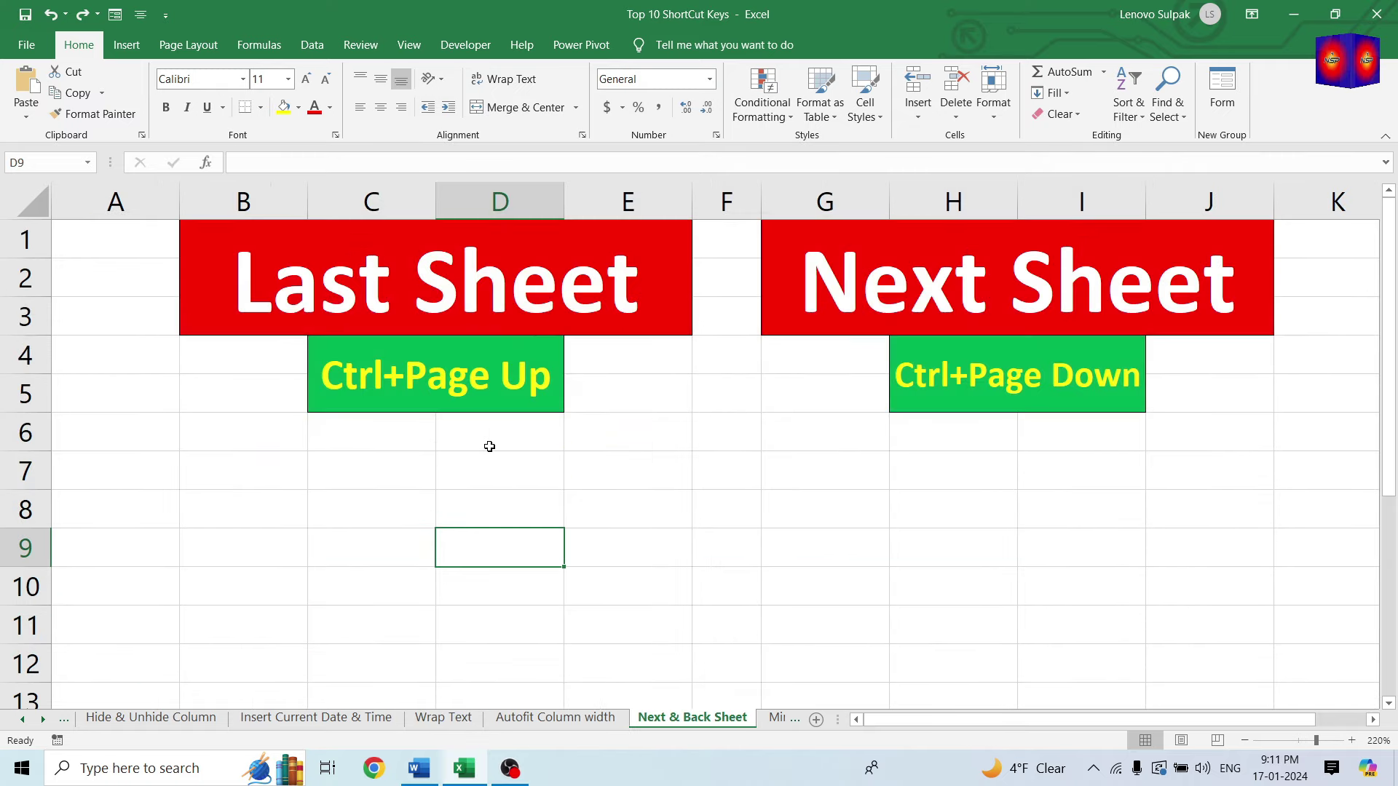
{"action": "key", "text": "ctrl+Page_Down"}
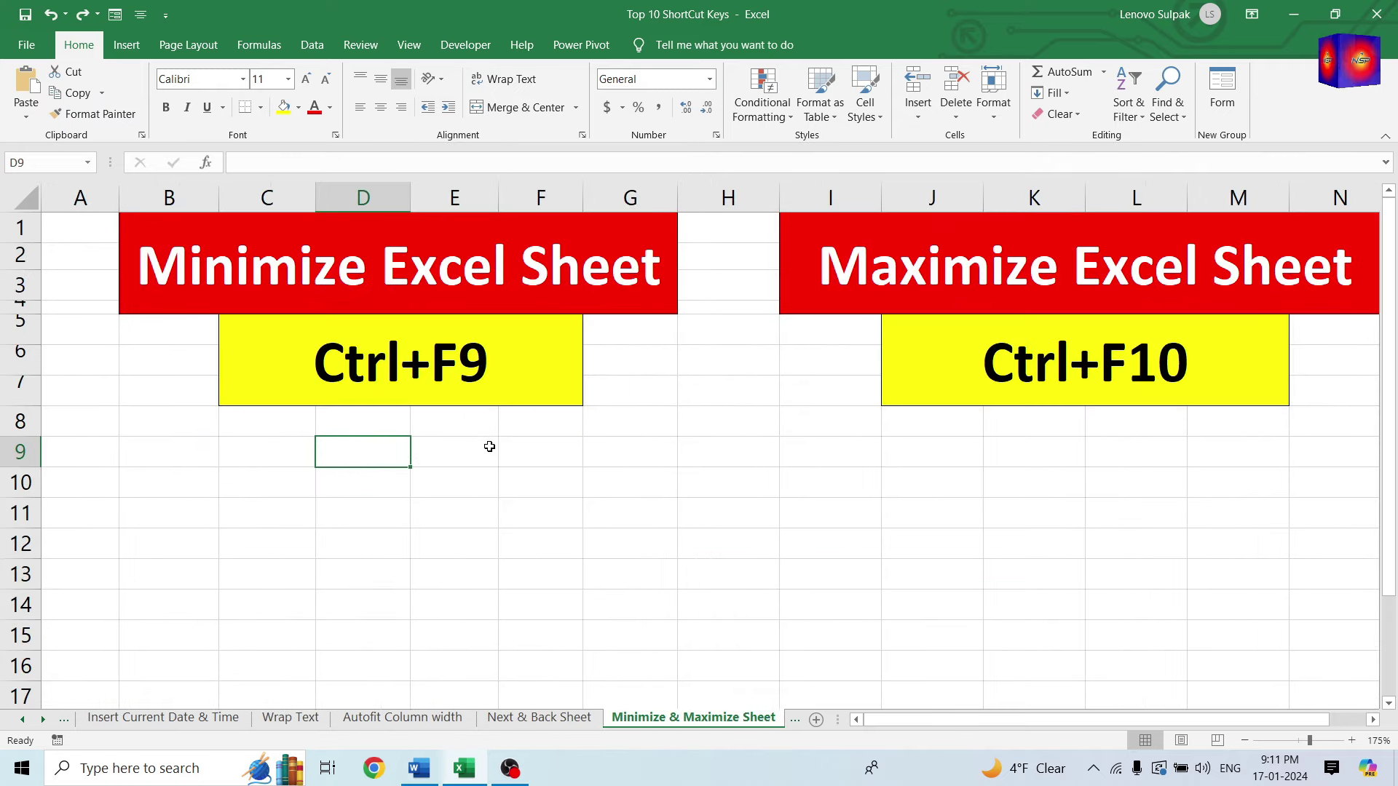
Minimize the workbook with Ctrl+F9, restore it from the taskbar, and maximize it with Ctrl+F10
{"action": "left_click", "coordinate": [649, 731]}
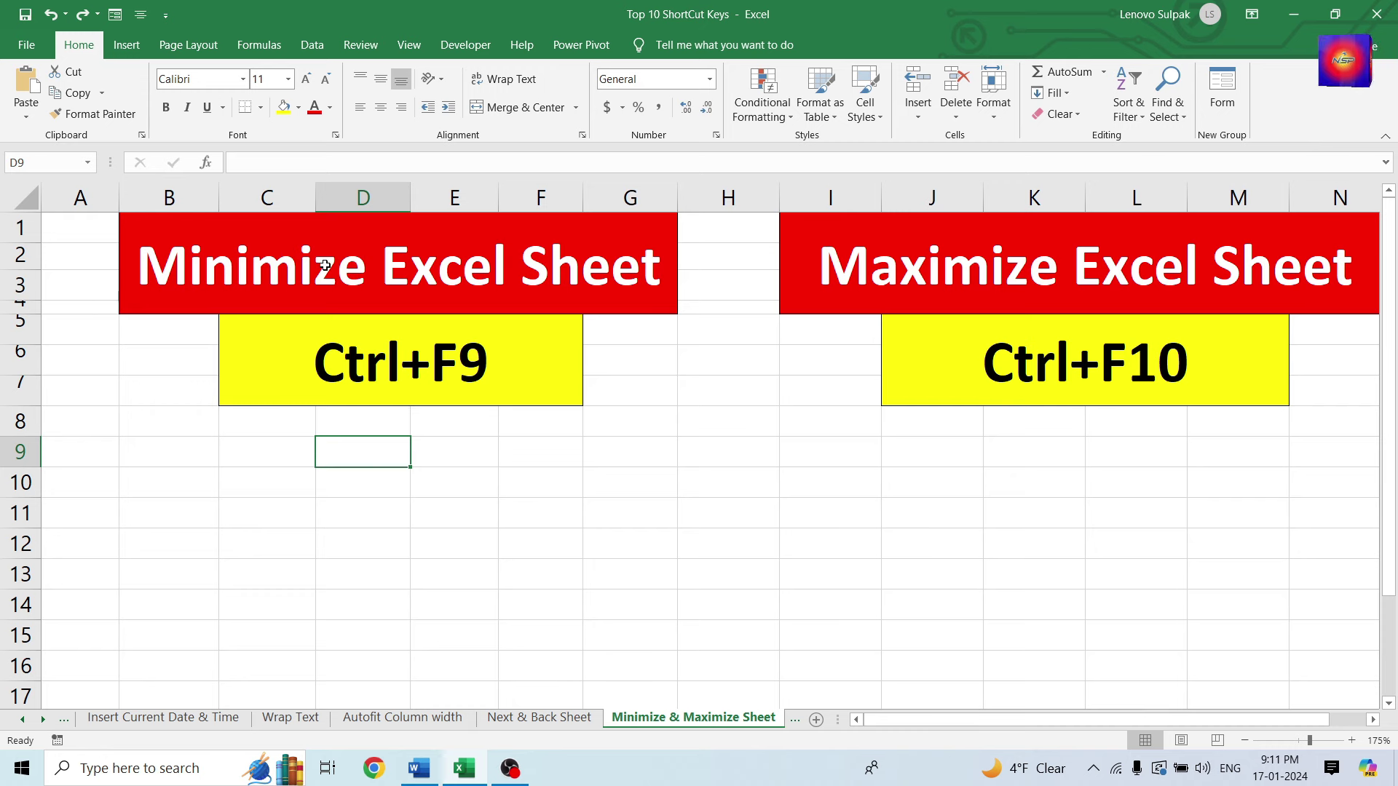
{"action": "left_click", "coordinate": [802, 727]}
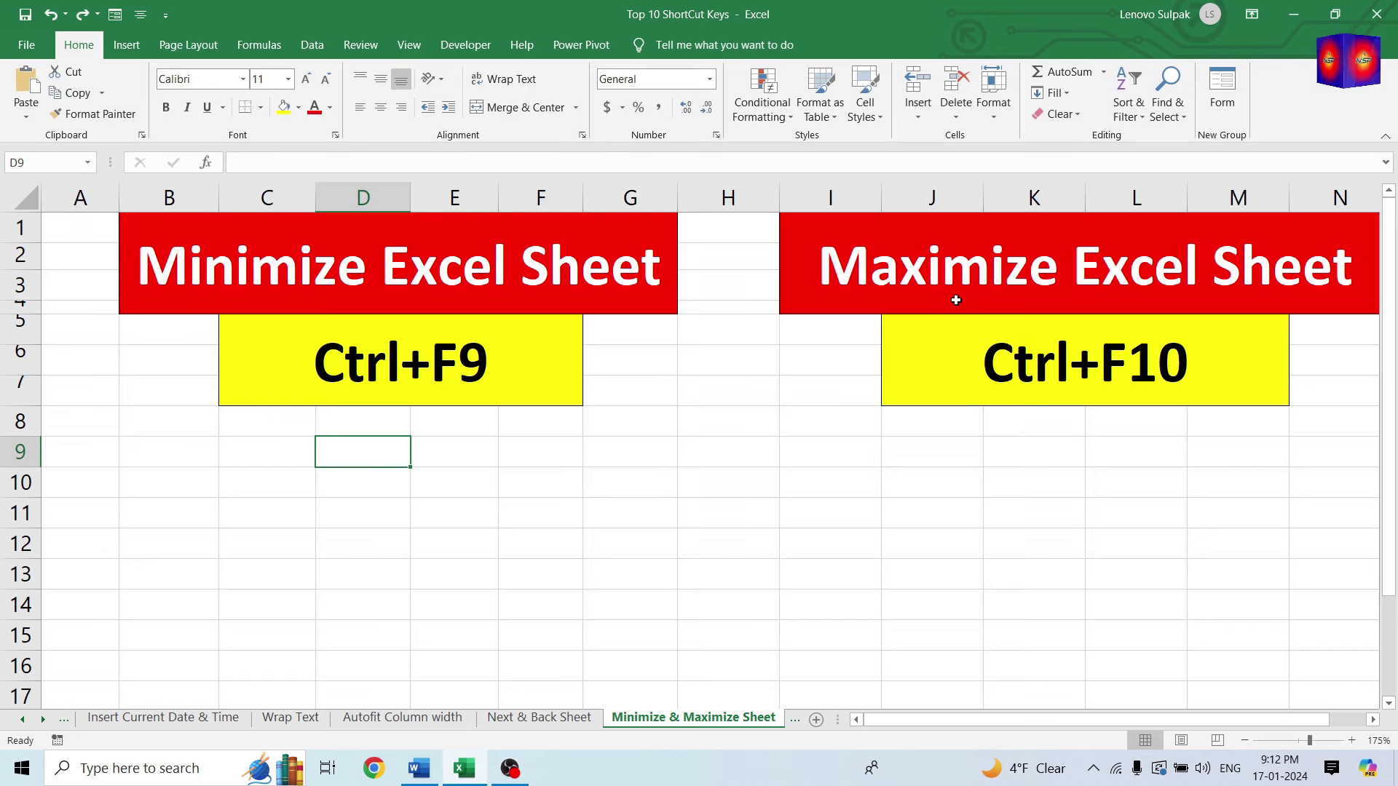
{"action": "key", "text": "ctrl+F9"}
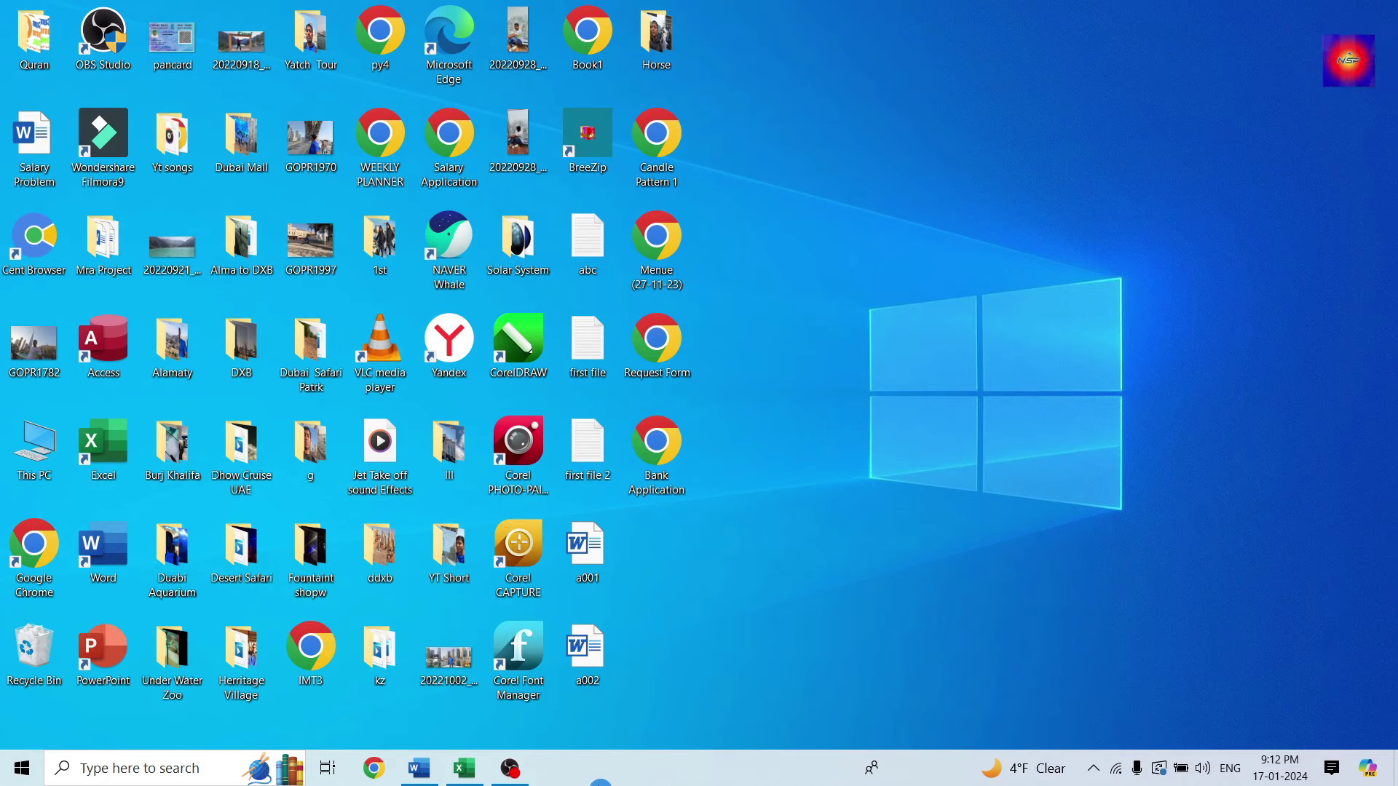
{"action": "left_click", "coordinate": [470, 780]}
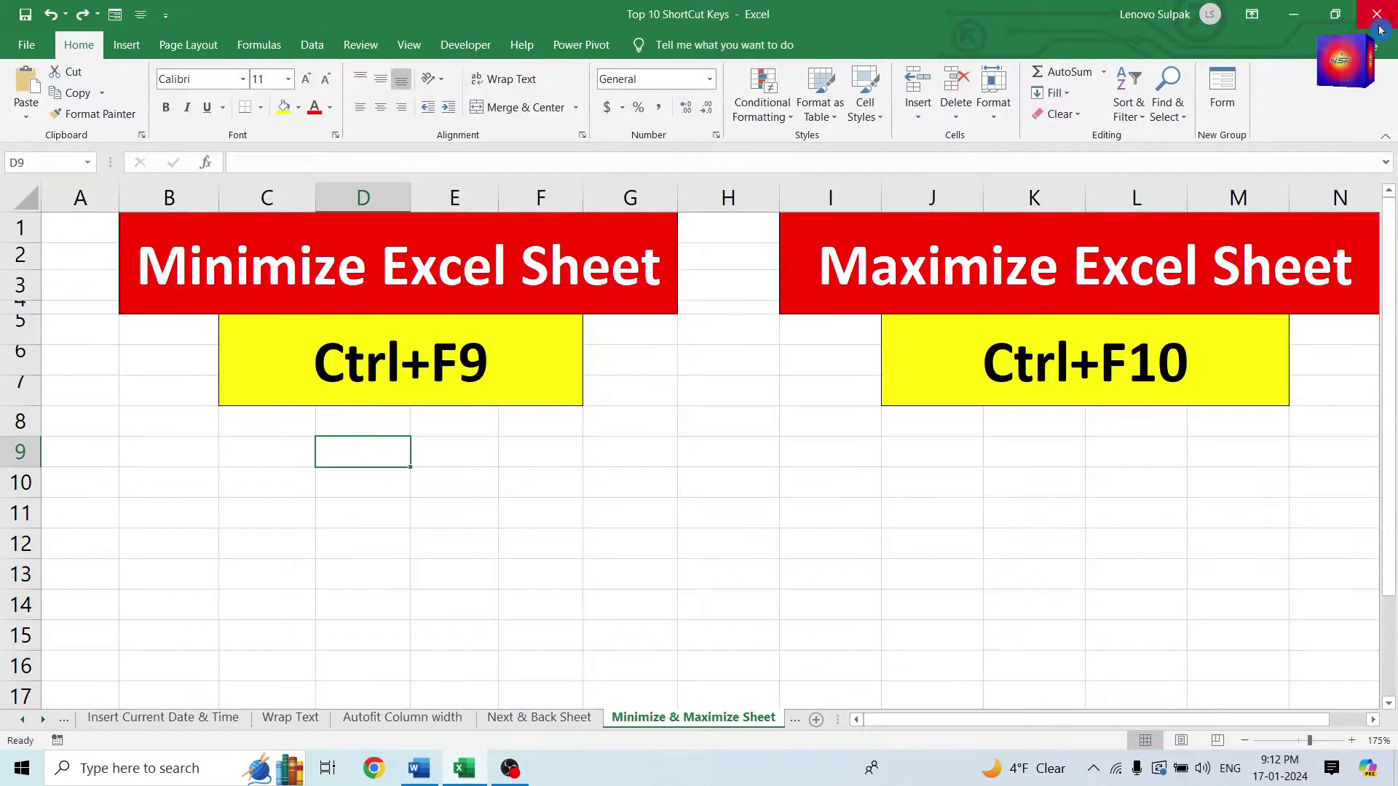
{"action": "key", "text": "ctrl+F10"}
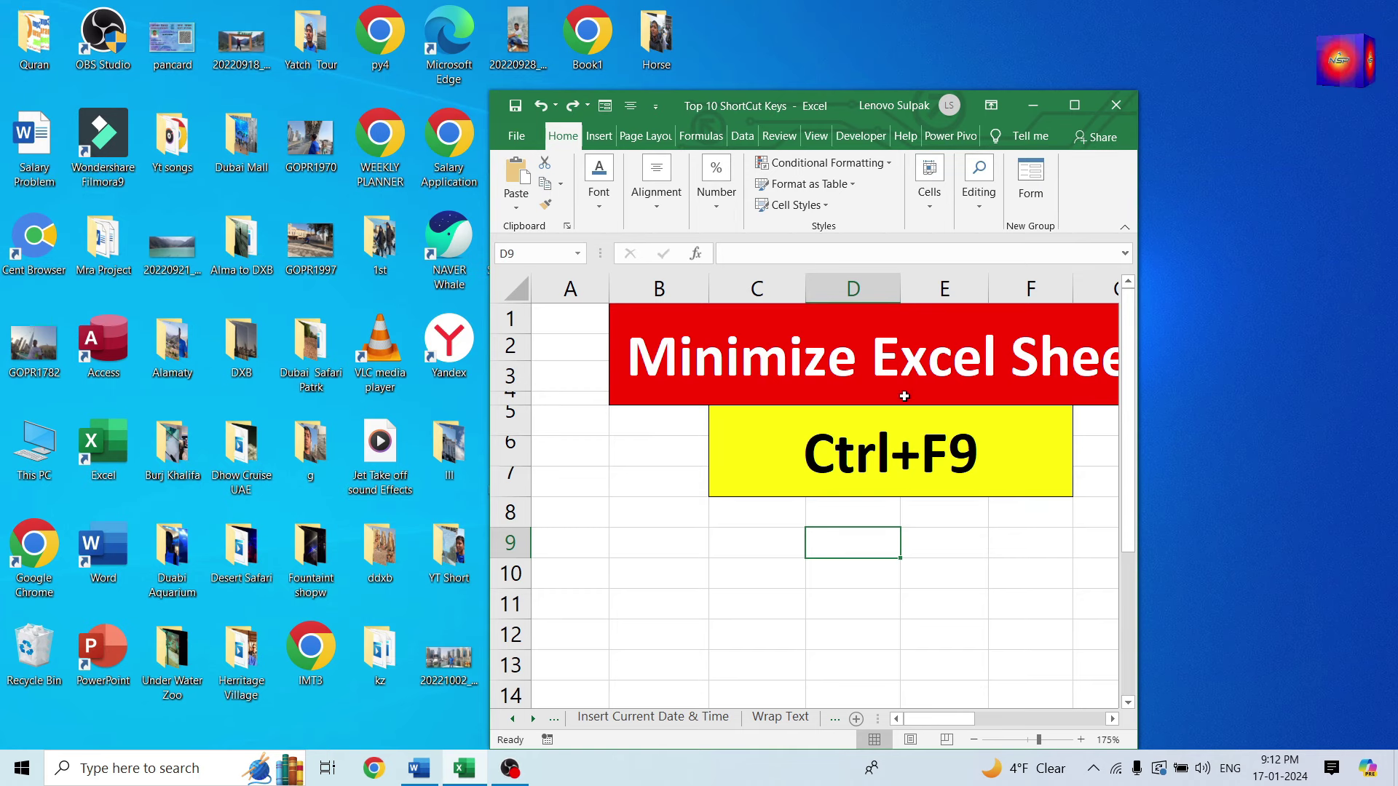
{"action": "key", "text": "ctrl+F10"}
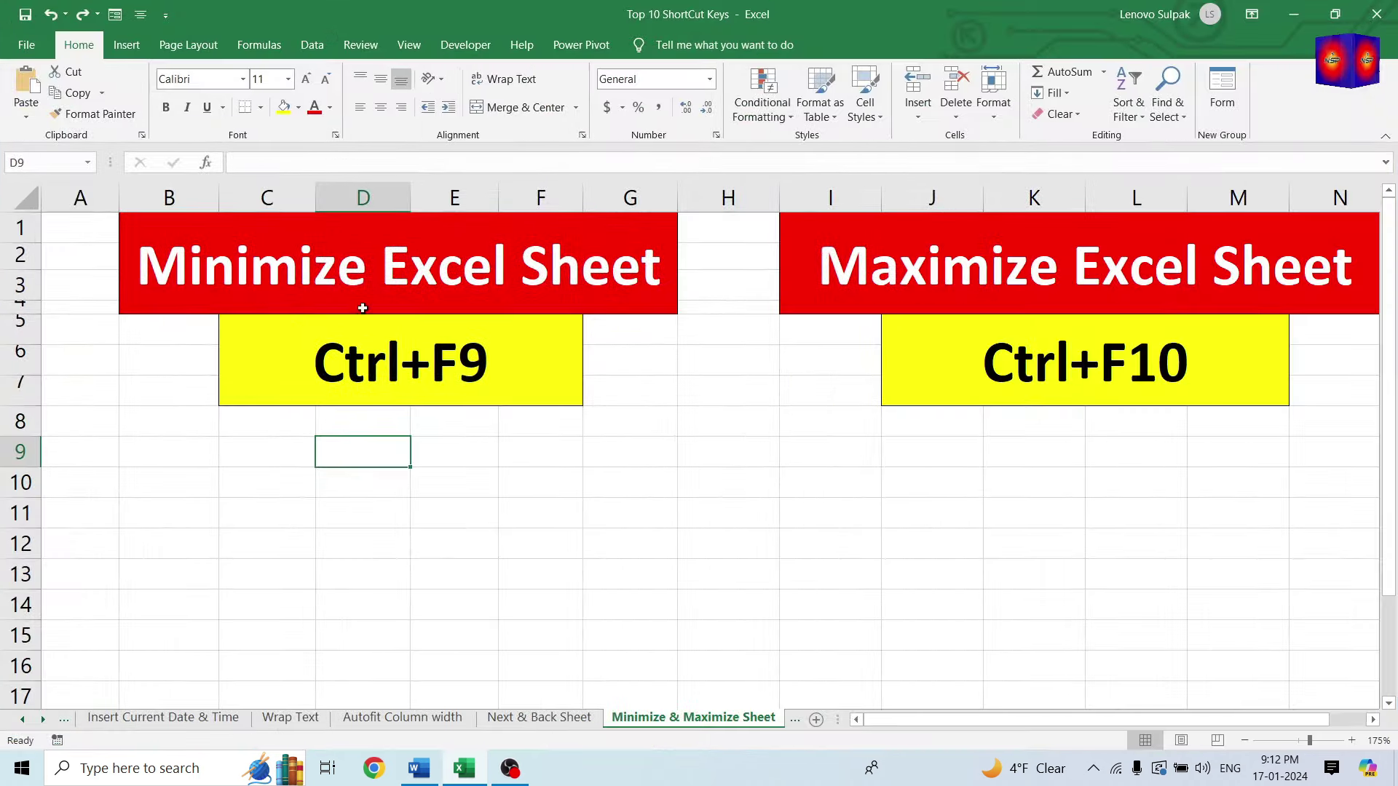
{"action": "left_click", "coordinate": [793, 718]}
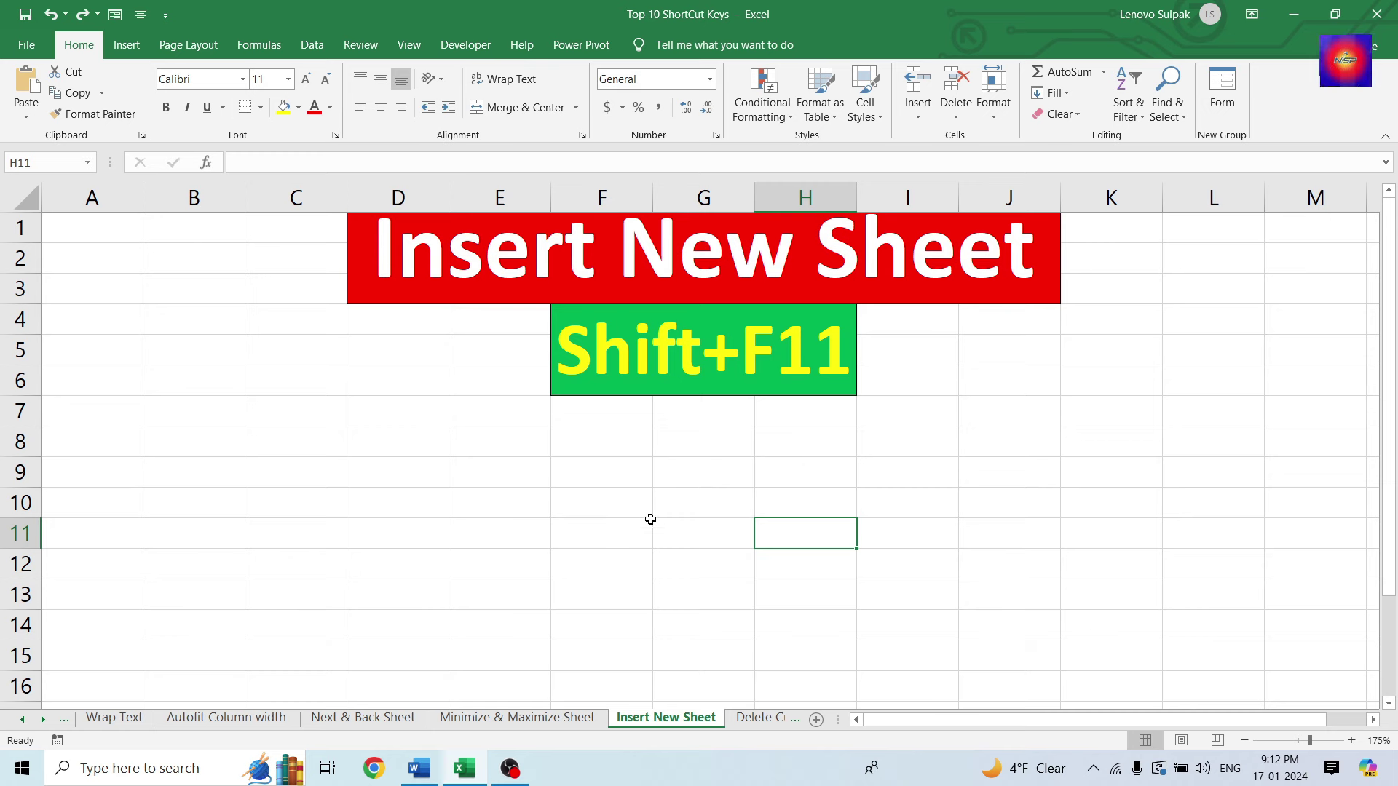
Open the Insert dialog from the Insert New Sheet tab's menu and cancel it
{"action": "left_click", "coordinate": [660, 717]}
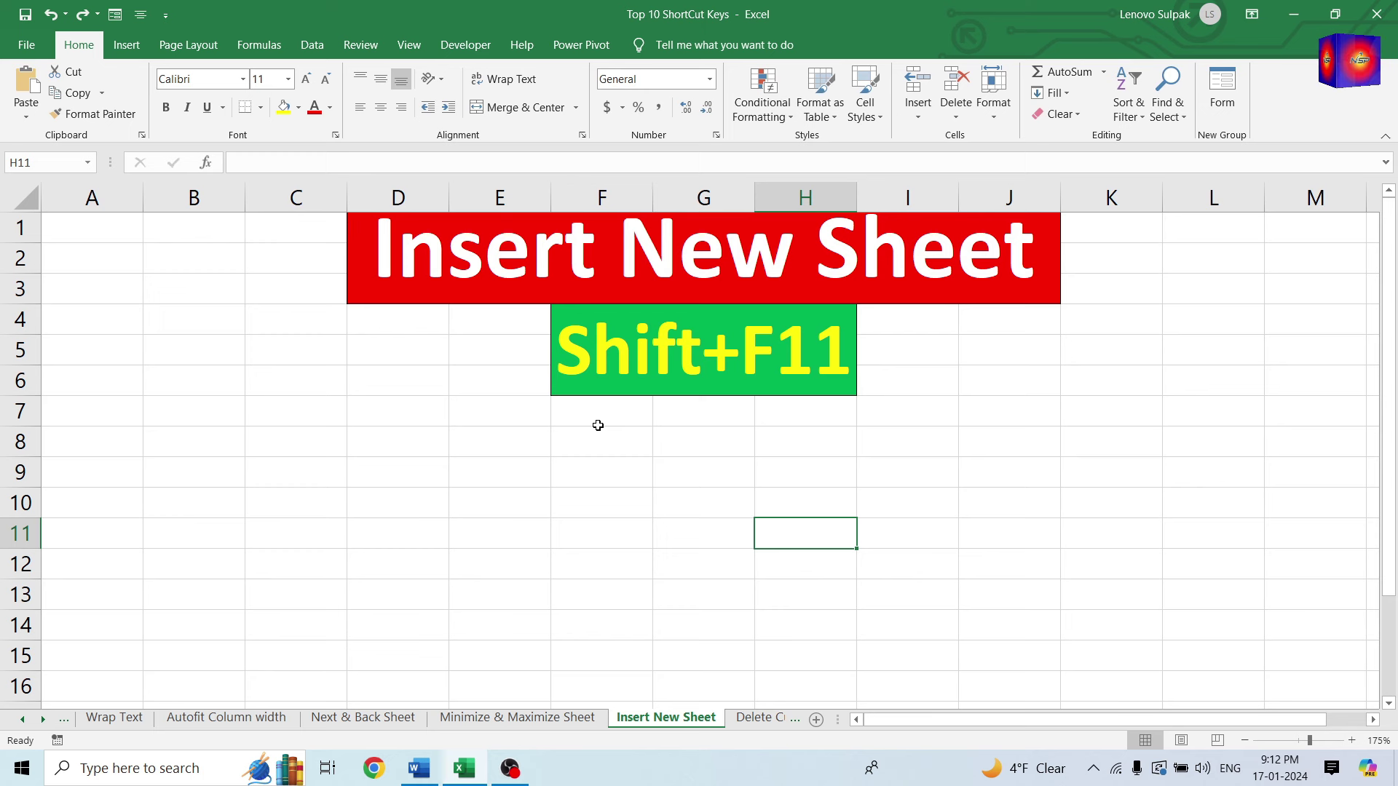
{"action": "right_click", "coordinate": [695, 717]}
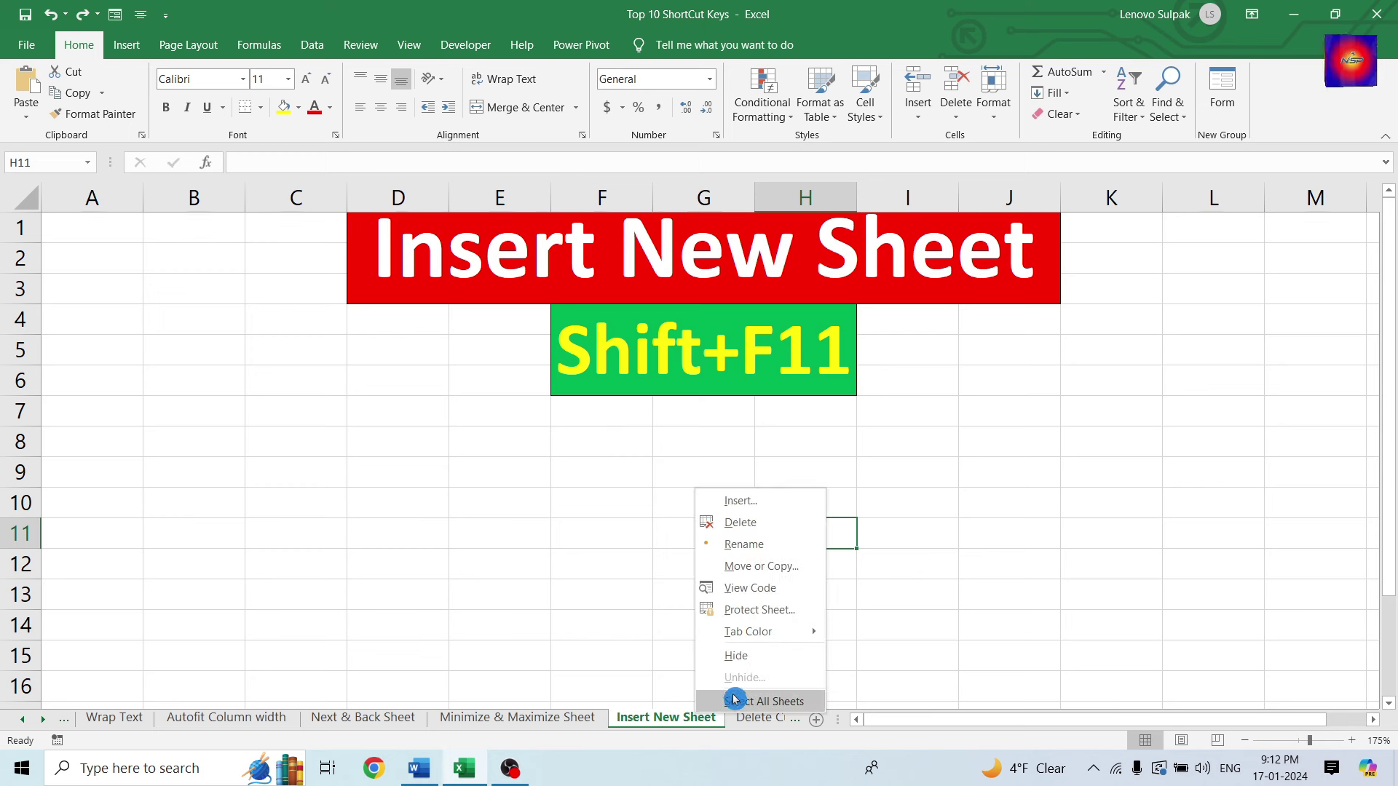
{"action": "left_click", "coordinate": [777, 500]}
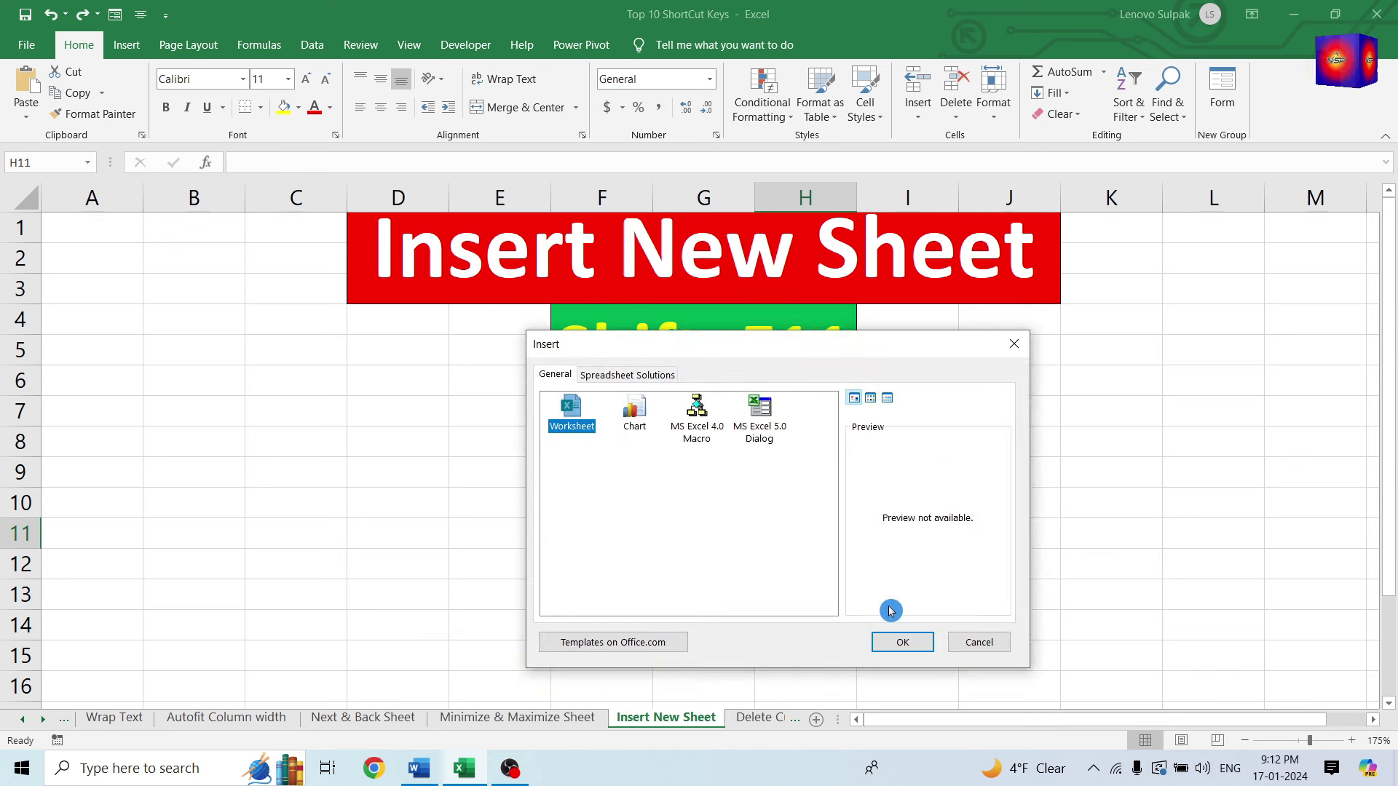
{"action": "left_click", "coordinate": [979, 643]}
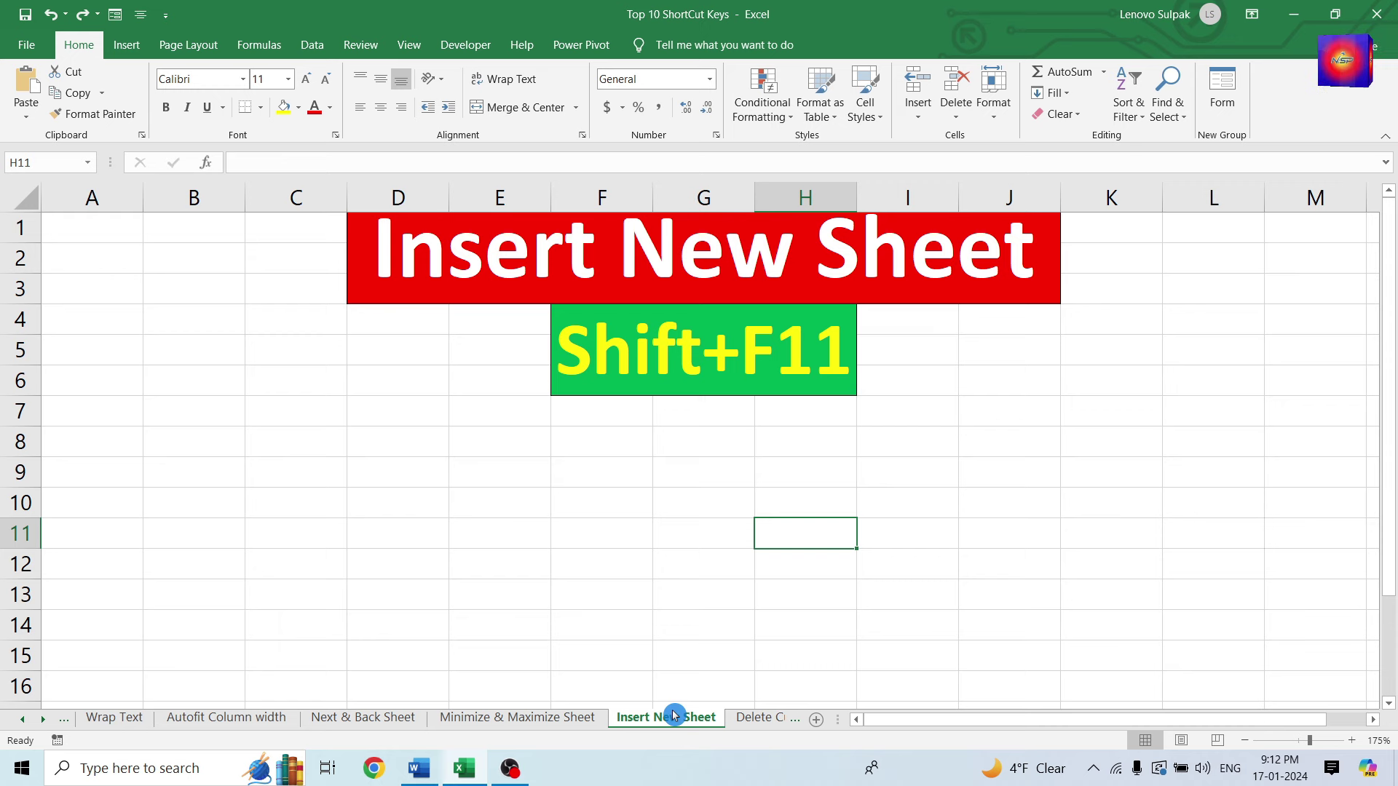
Insert a blank Sheet1 before Insert New Sheet with Shift+F11 and check it
{"action": "key", "text": "shift+F11"}
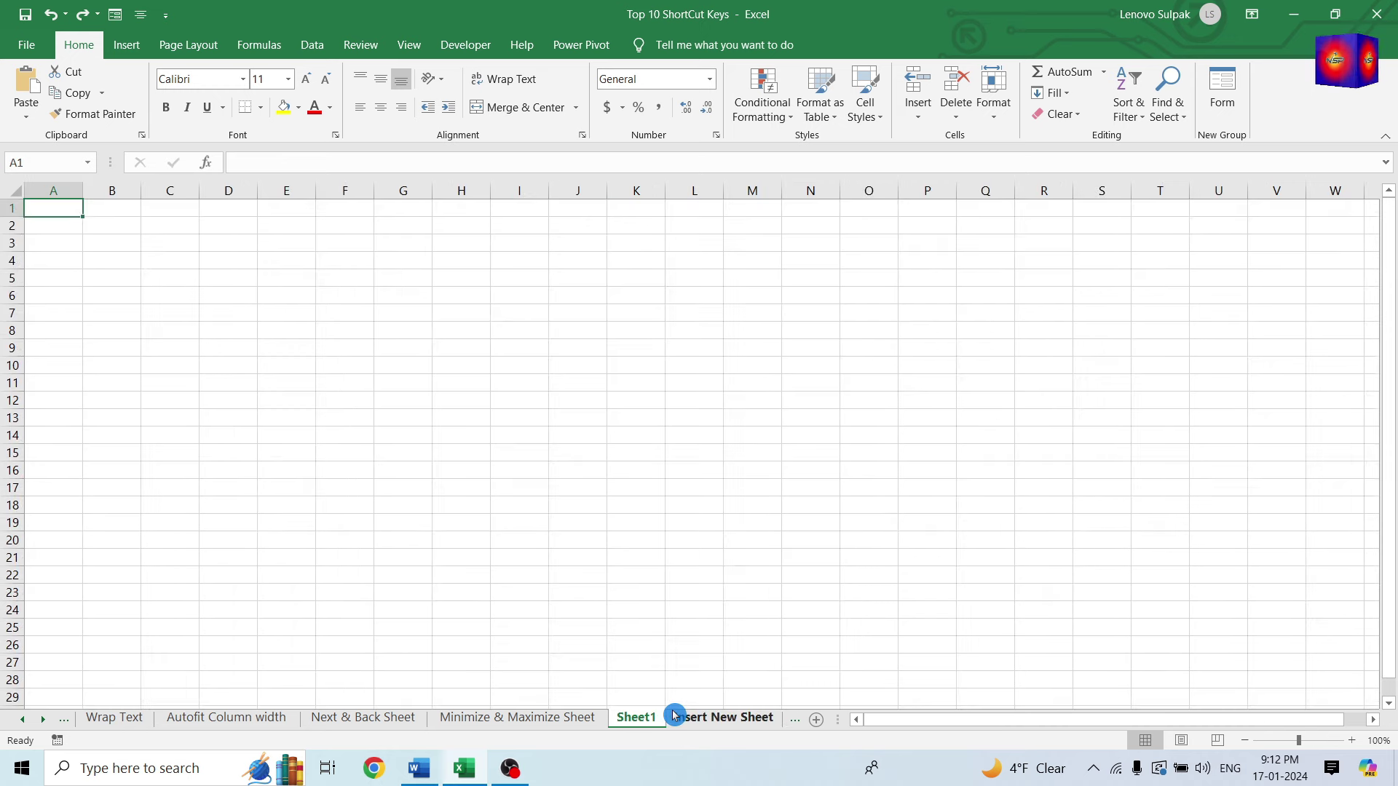
{"action": "left_click", "coordinate": [681, 718]}
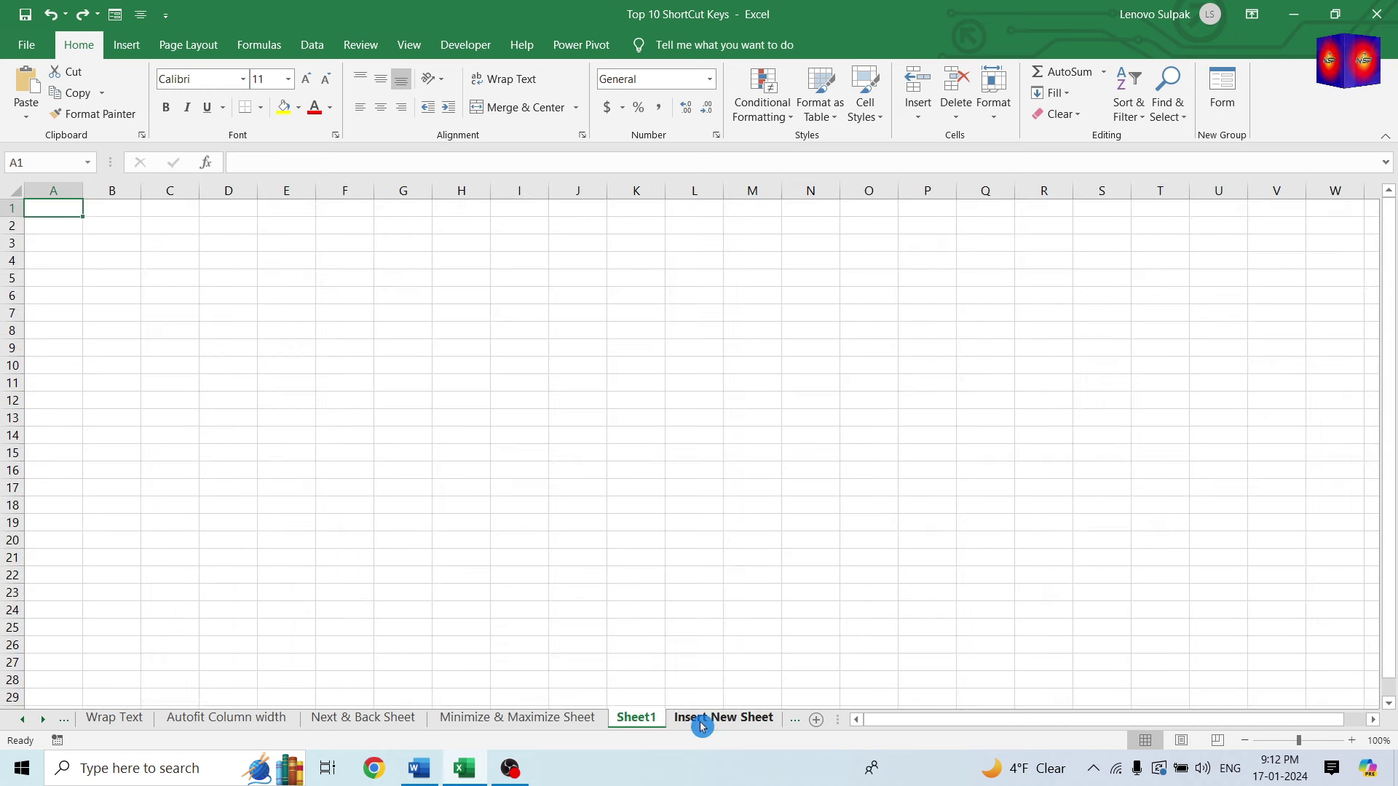
{"action": "left_click", "coordinate": [640, 719]}
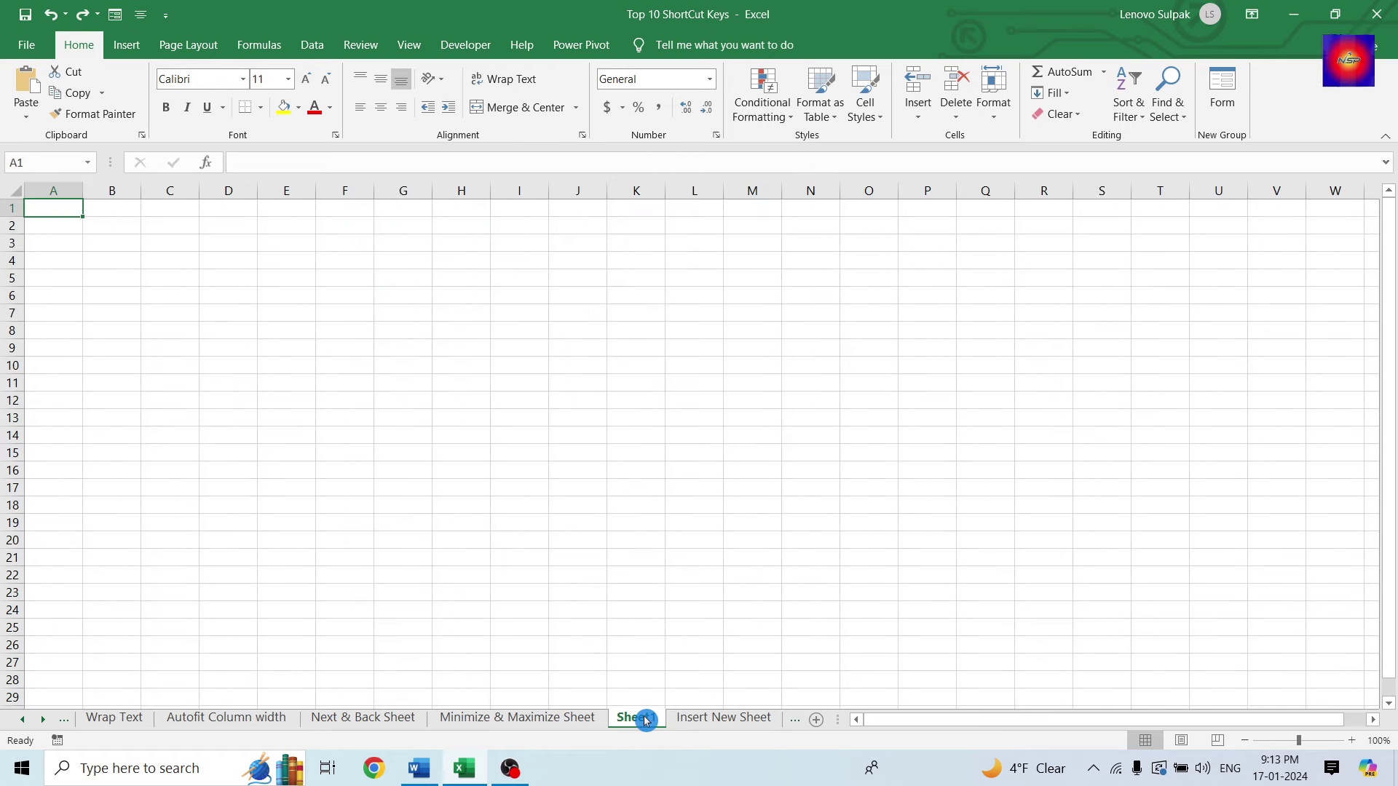
{"action": "right_click", "coordinate": [646, 719]}
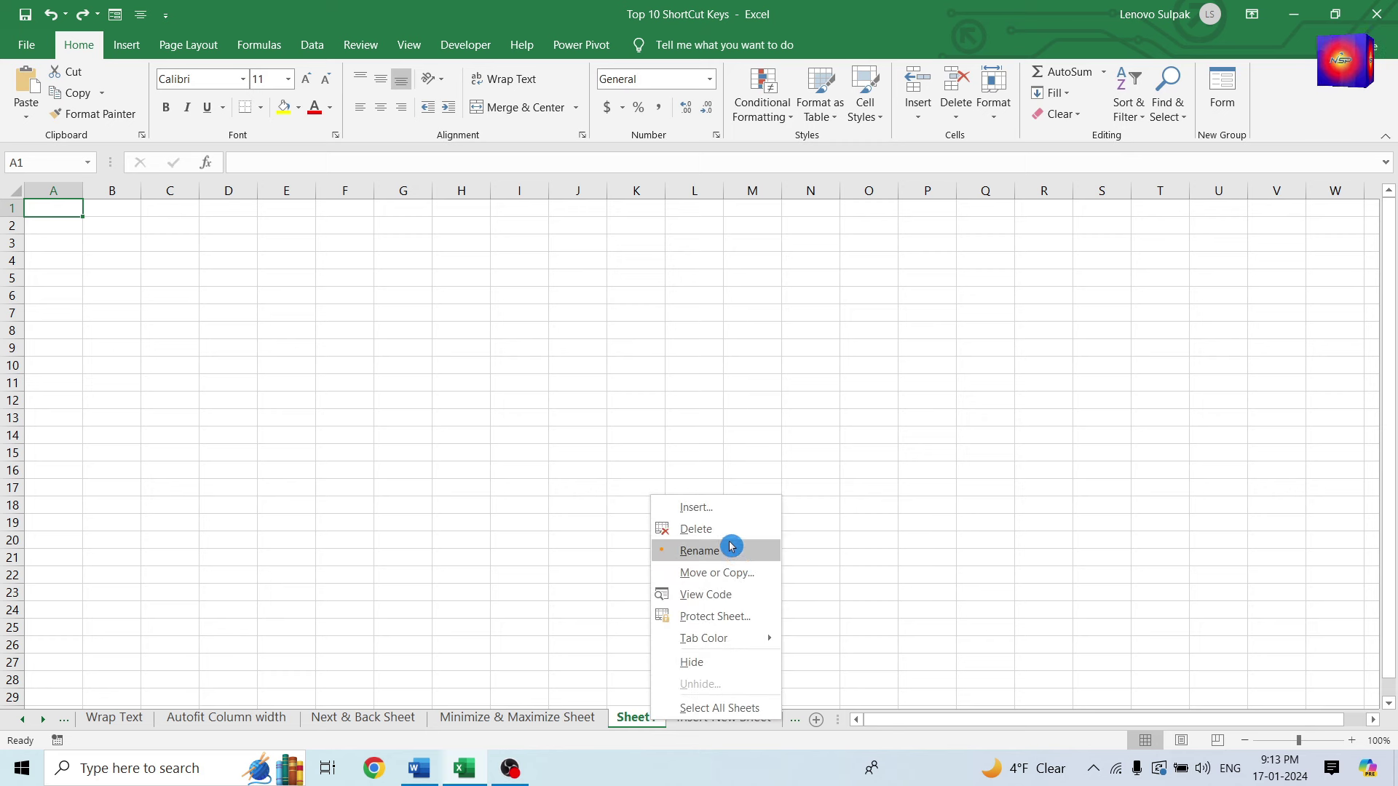
{"action": "key", "text": "Escape"}
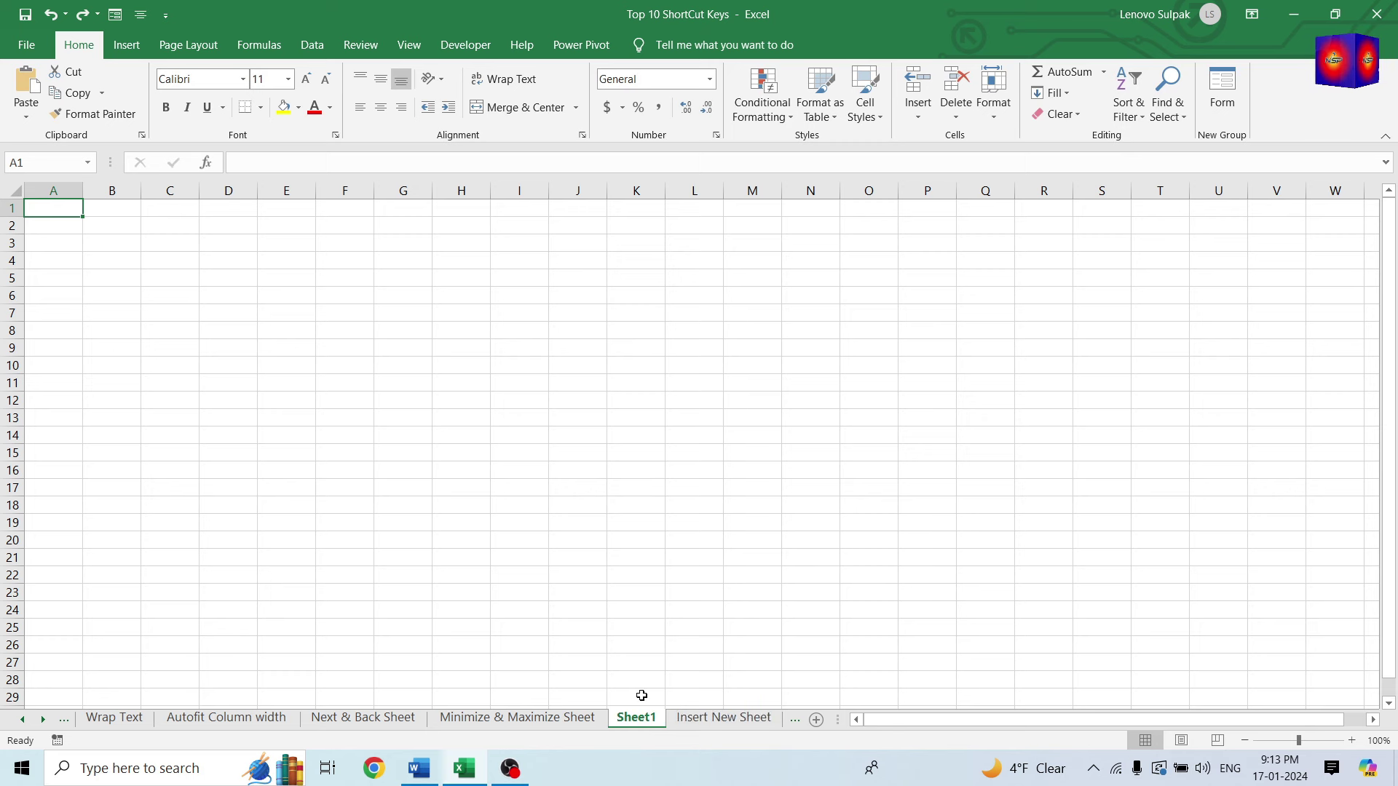
{"action": "left_click", "coordinate": [711, 728]}
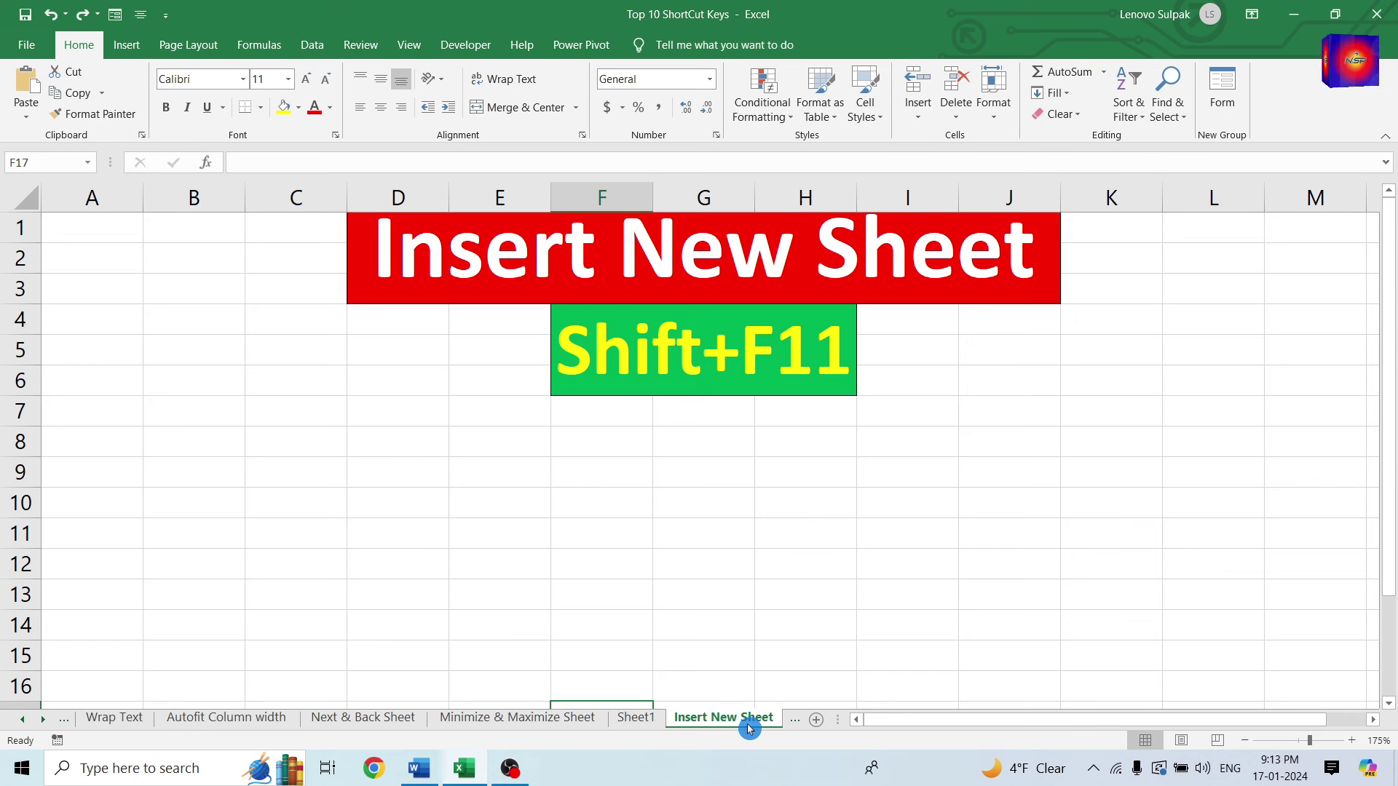
{"action": "left_click", "coordinate": [787, 727]}
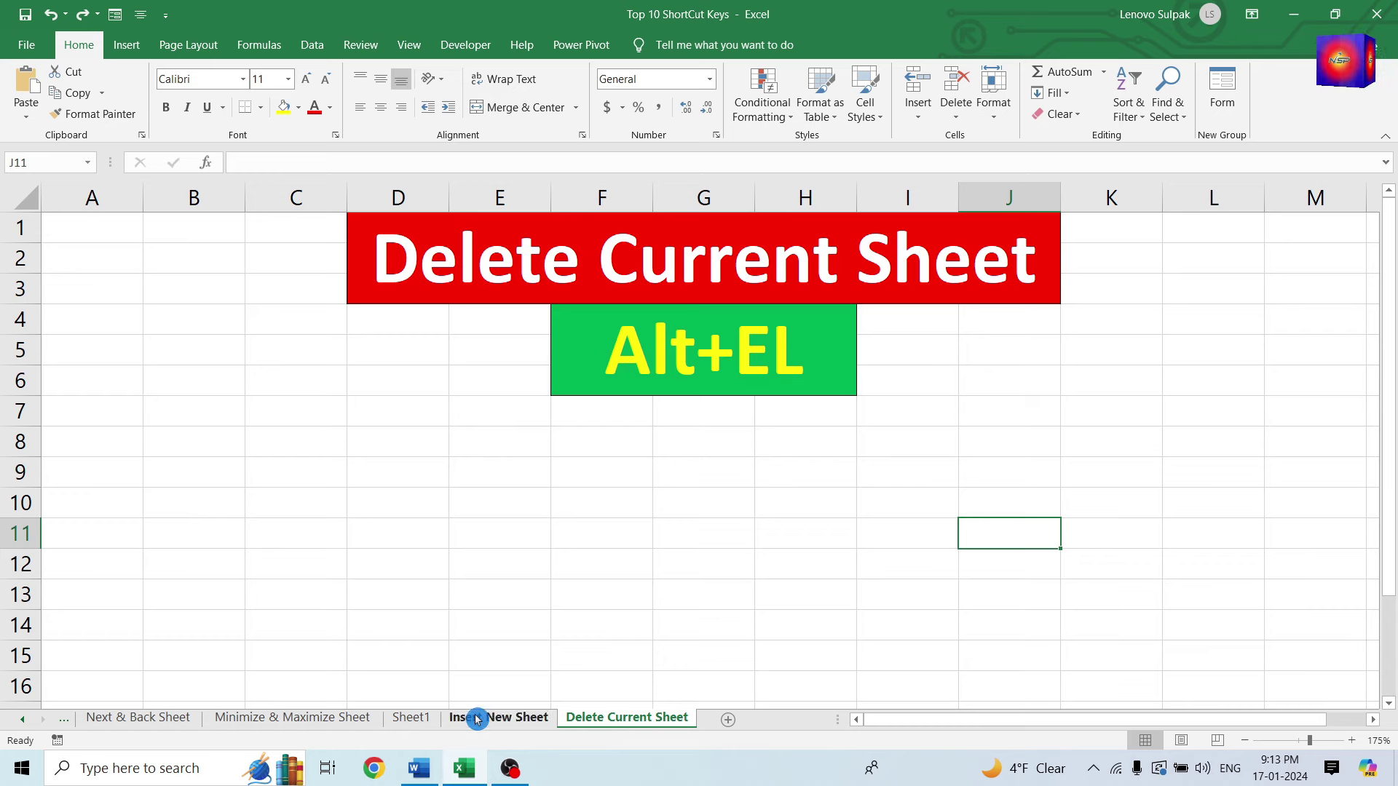
Select the blank Sheet1 and delete it with the Alt, E, L shortcut
{"action": "left_click", "coordinate": [413, 719]}
{"action": "right_click", "coordinate": [421, 723]}
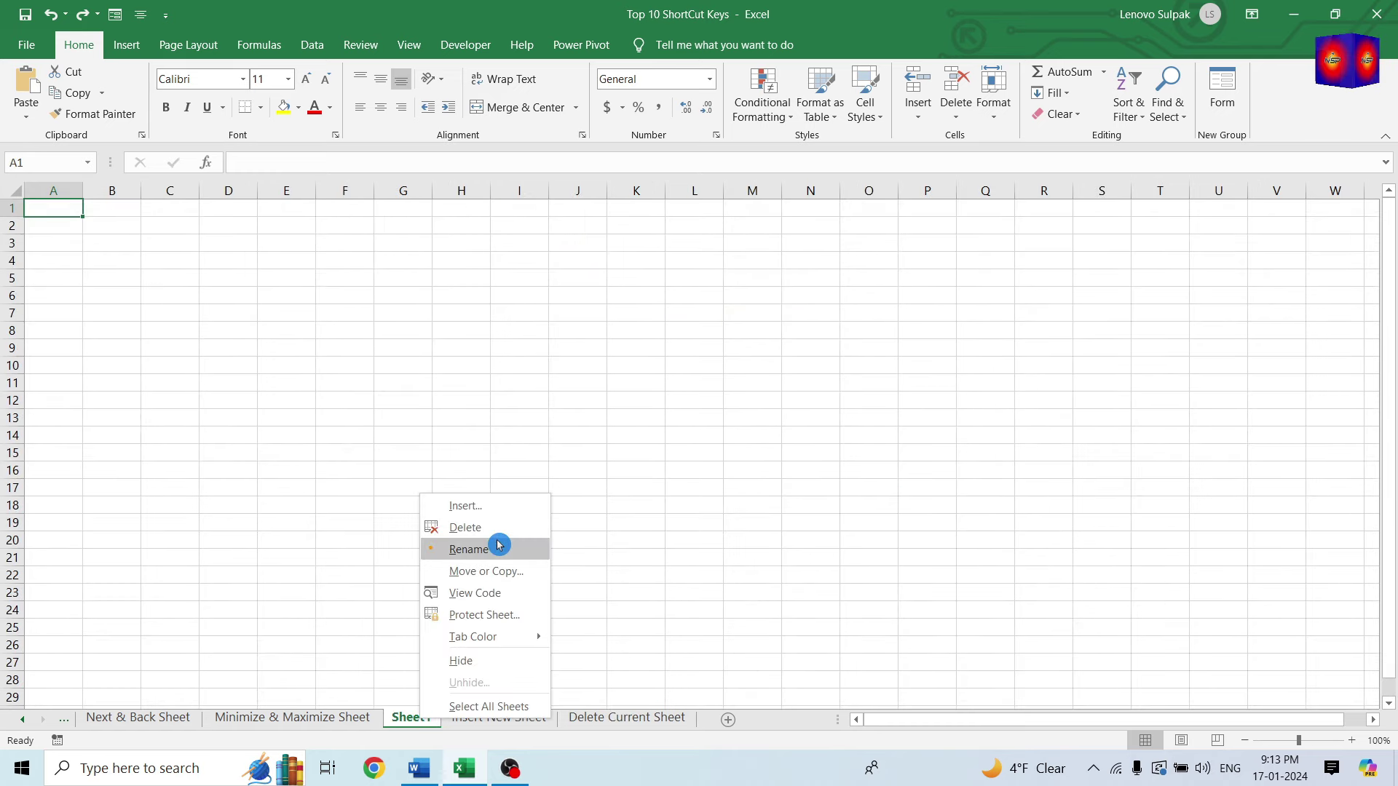
{"action": "left_click", "coordinate": [621, 719]}
{"action": "left_click", "coordinate": [621, 719]}
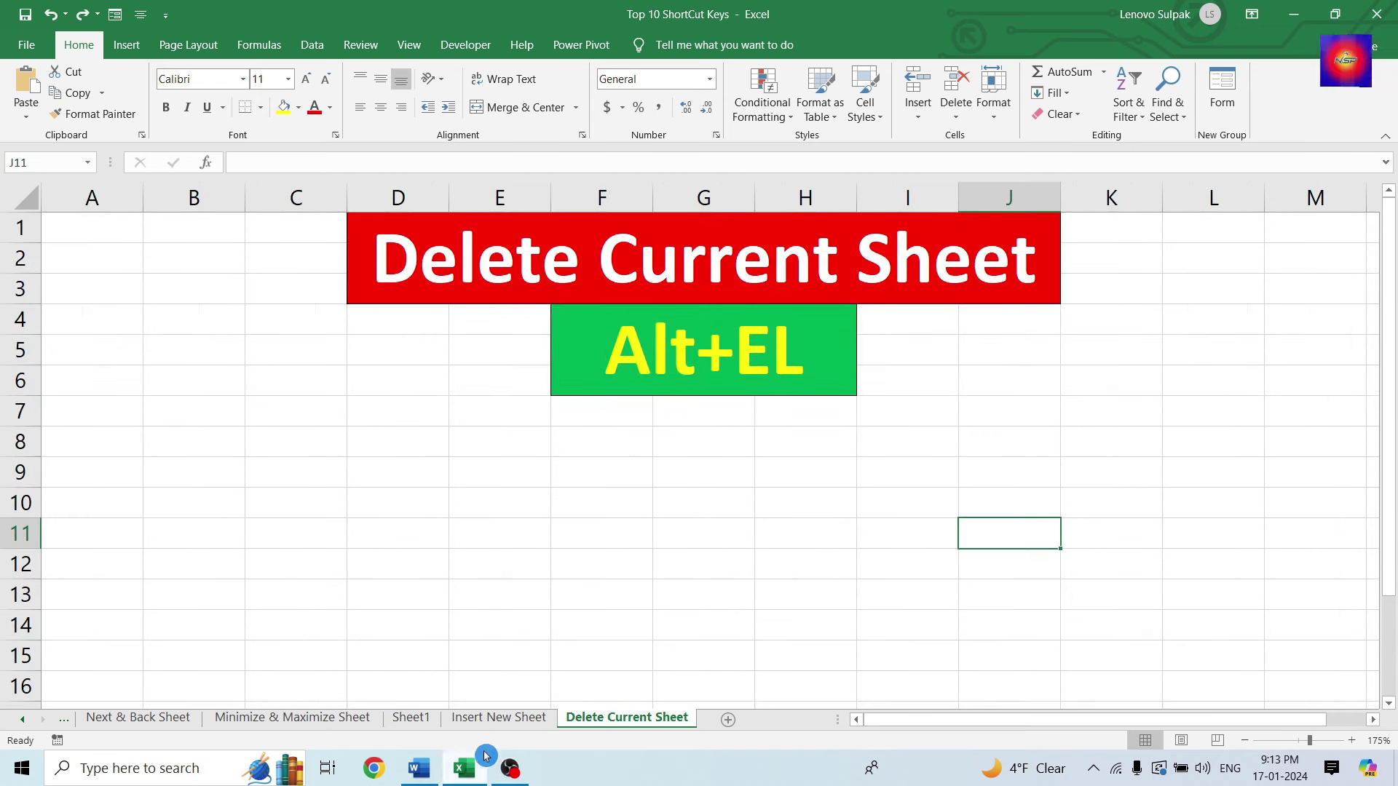
{"action": "left_click", "coordinate": [423, 727]}
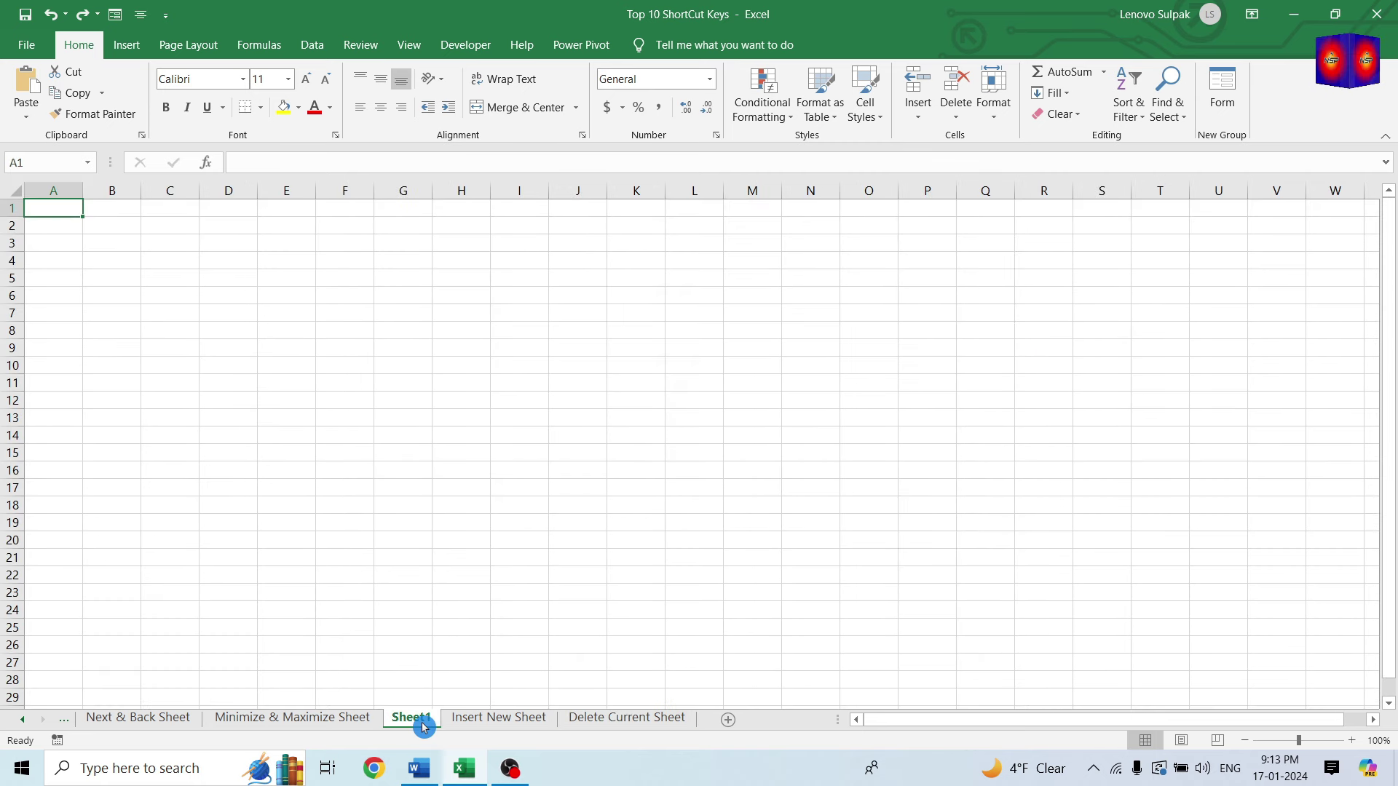
{"action": "key", "text": "alt"}
{"action": "key", "text": "e"}
{"action": "key", "text": "l"}
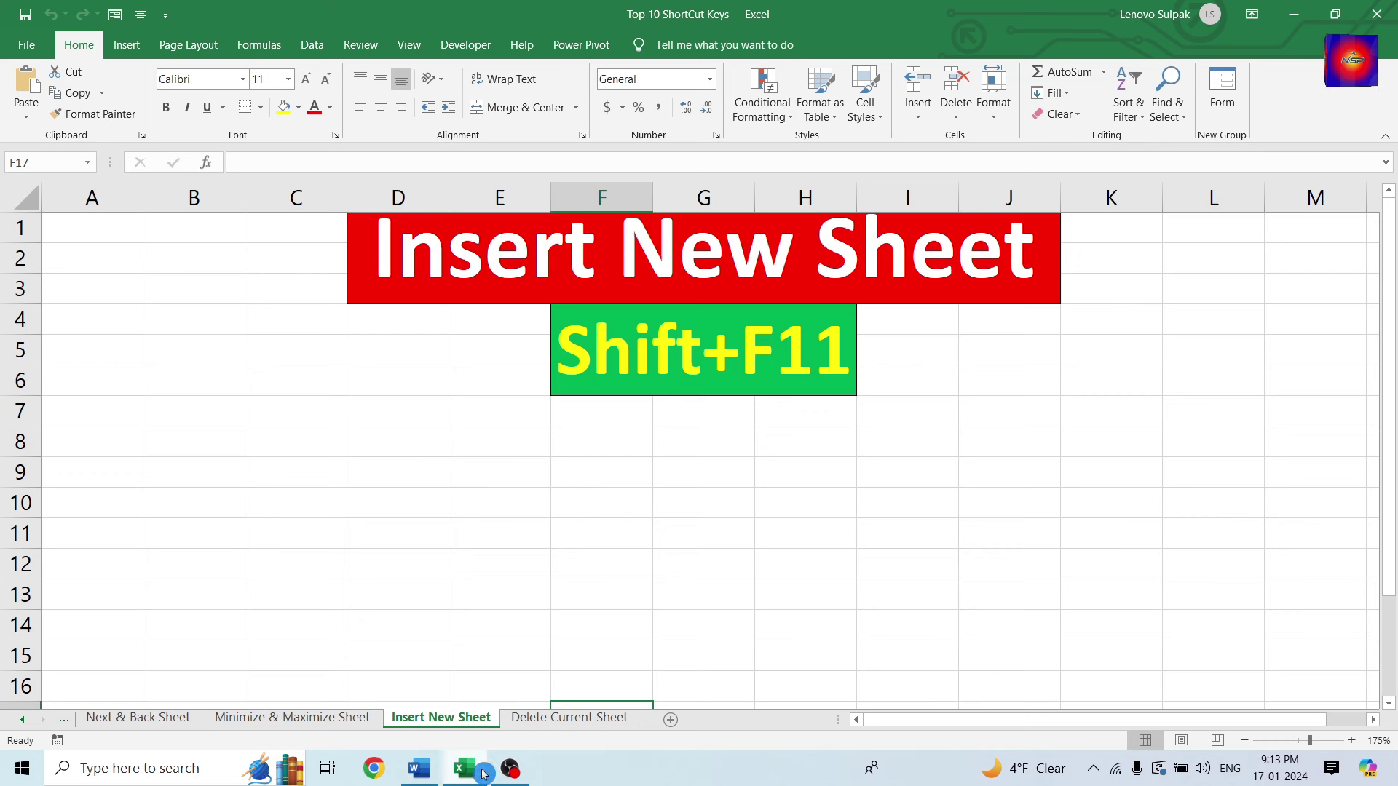
{"action": "left_click", "coordinate": [622, 721]}
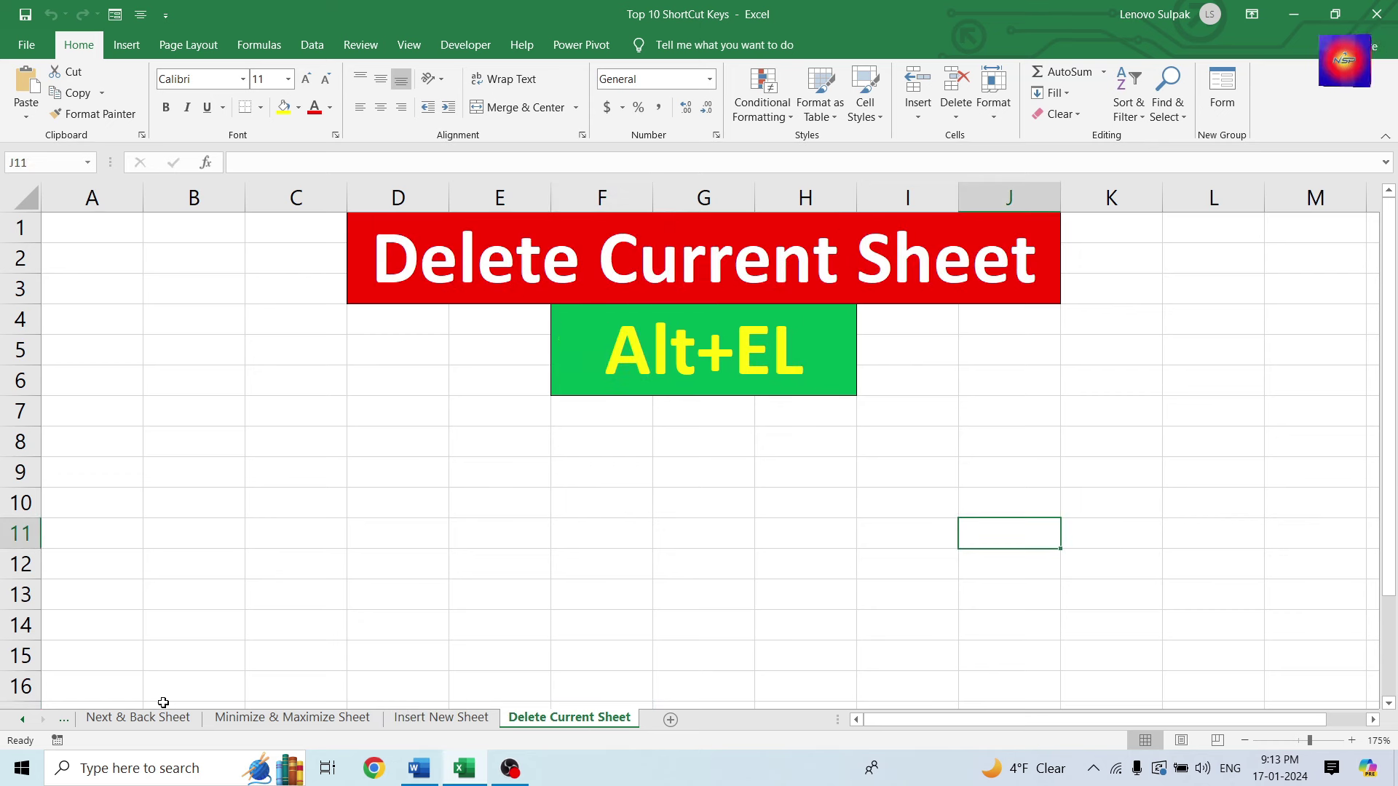